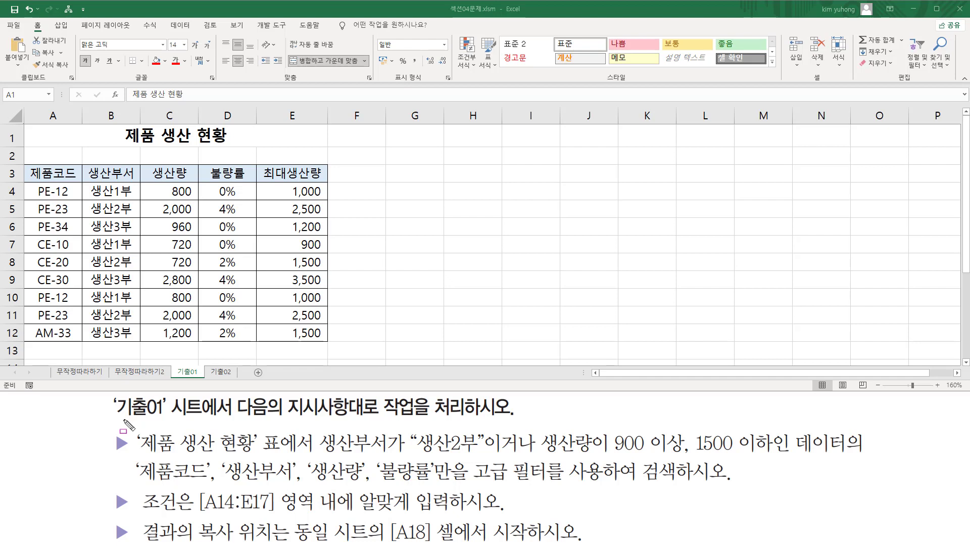
Step: Examine the '기출01' sheet, its '제품 생산 현황' table and the overall task instructions
left_click_drag(115, 419, 207, 420)
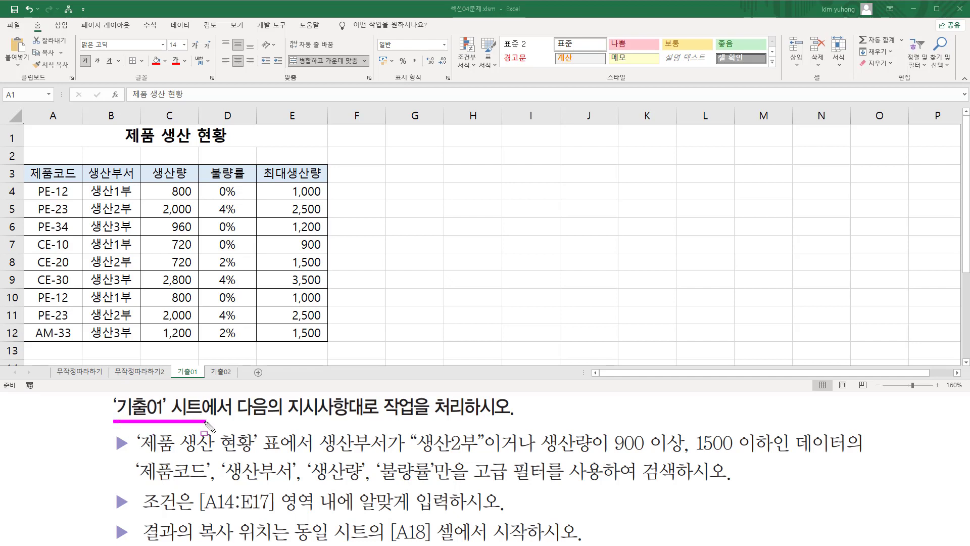
left_click(175, 363)
left_click_drag(177, 368, 205, 380)
mouse_move(23, 162)
left_mouse_down()
mouse_move(389, 401)
mouse_move(334, 343)
left_mouse_up()
left_click(238, 420)
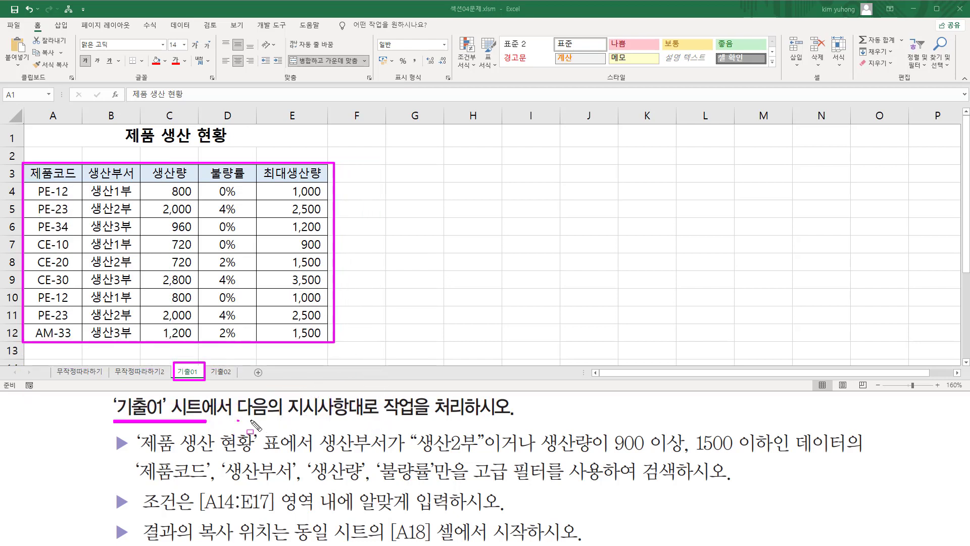
left_click_drag(251, 422, 513, 420)
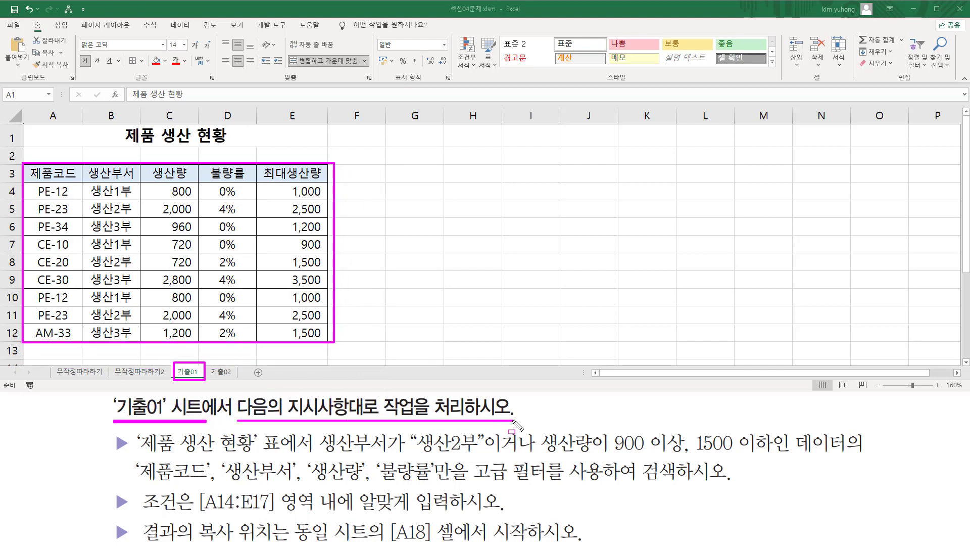
left_click_drag(111, 433, 130, 543)
key("Escape")
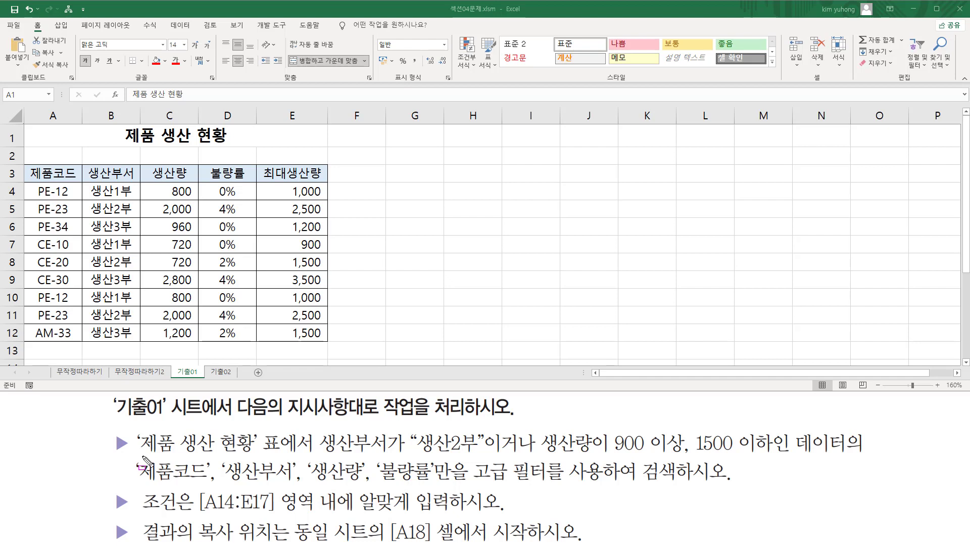
Step: Read the task's filter conditions, required output fields, criteria range and copy location against the table's columns
left_click_drag(142, 455, 485, 456)
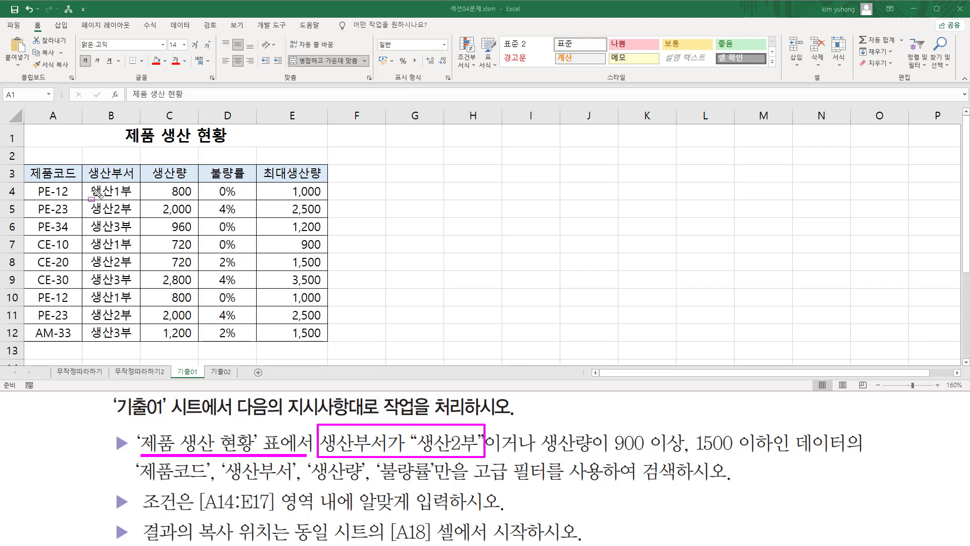
left_click_drag(86, 184, 145, 339)
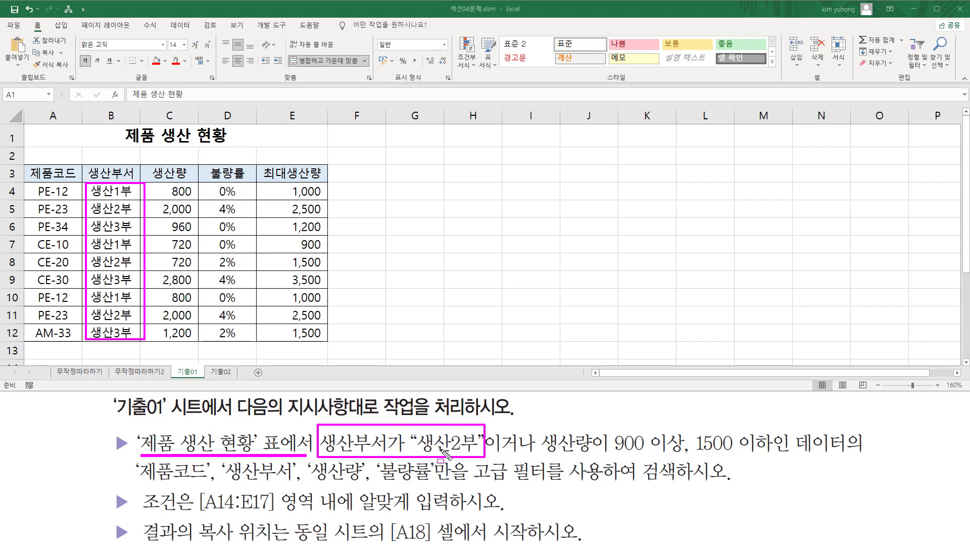
mouse_move(541, 427)
left_mouse_down()
mouse_move(556, 453)
mouse_move(776, 454)
left_mouse_up()
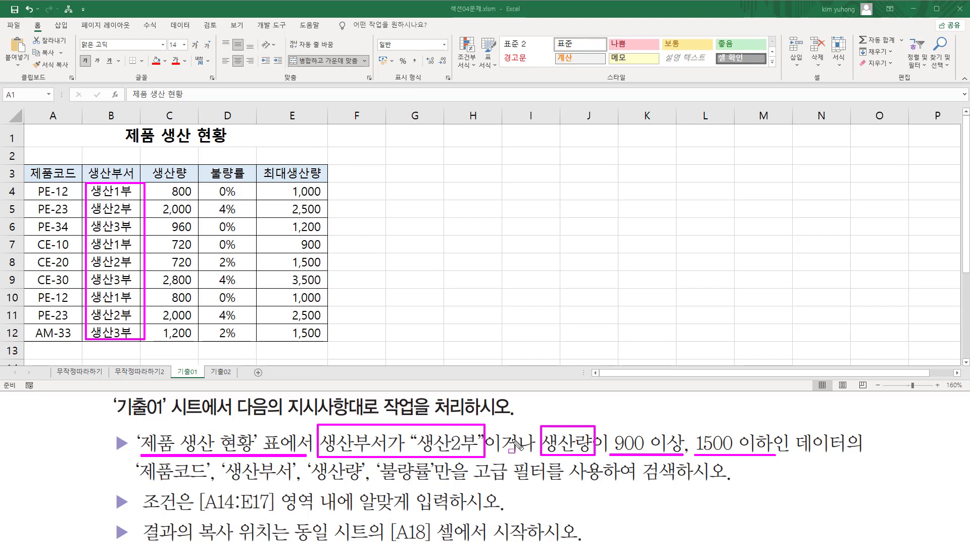
key("Escape")
left_click_drag(324, 425, 388, 454)
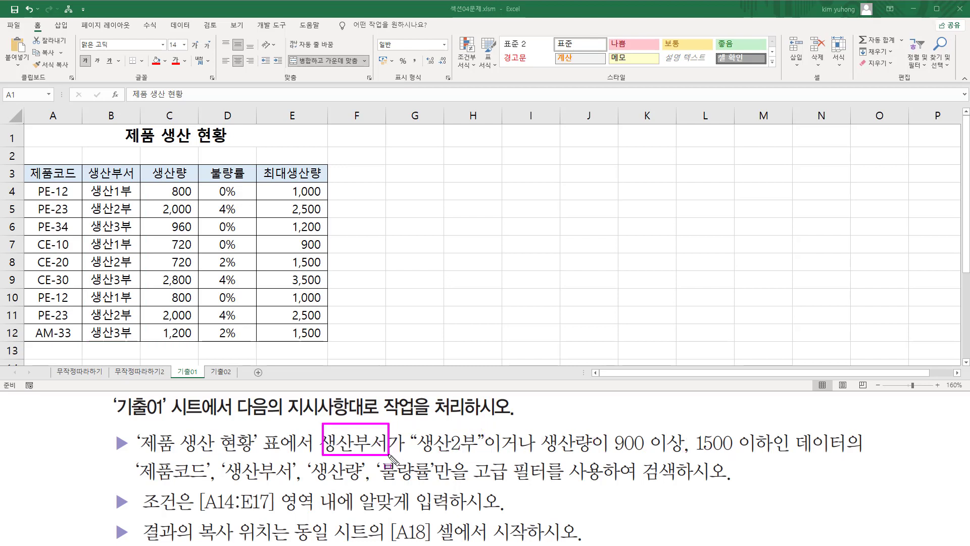
left_click_drag(543, 423, 594, 455)
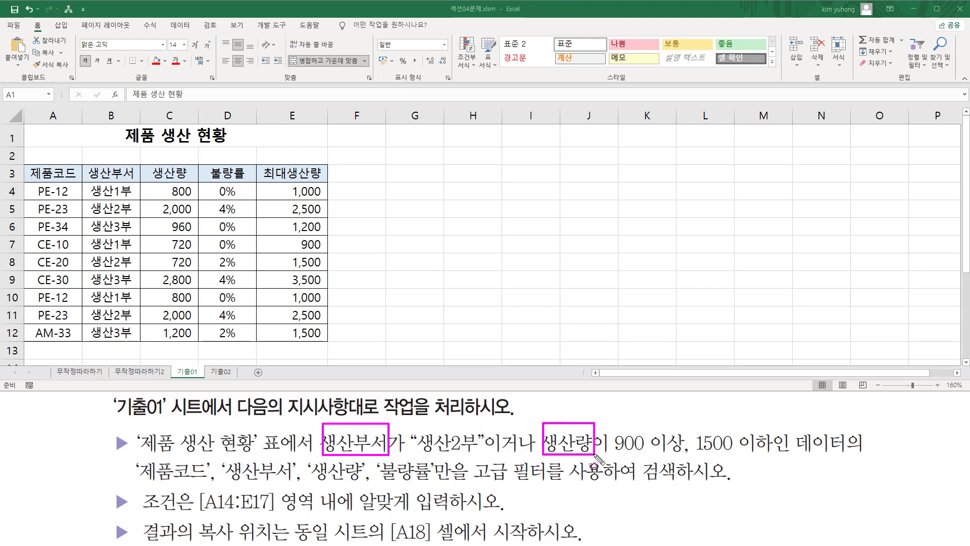
left_click_drag(484, 454, 537, 454)
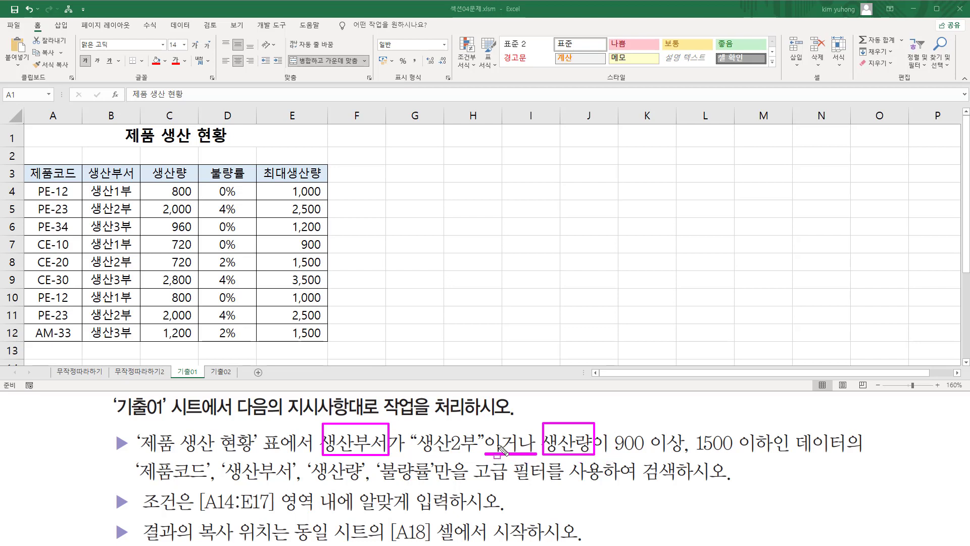
mouse_move(487, 427)
left_mouse_down()
mouse_move(501, 453)
mouse_move(536, 454)
left_mouse_up()
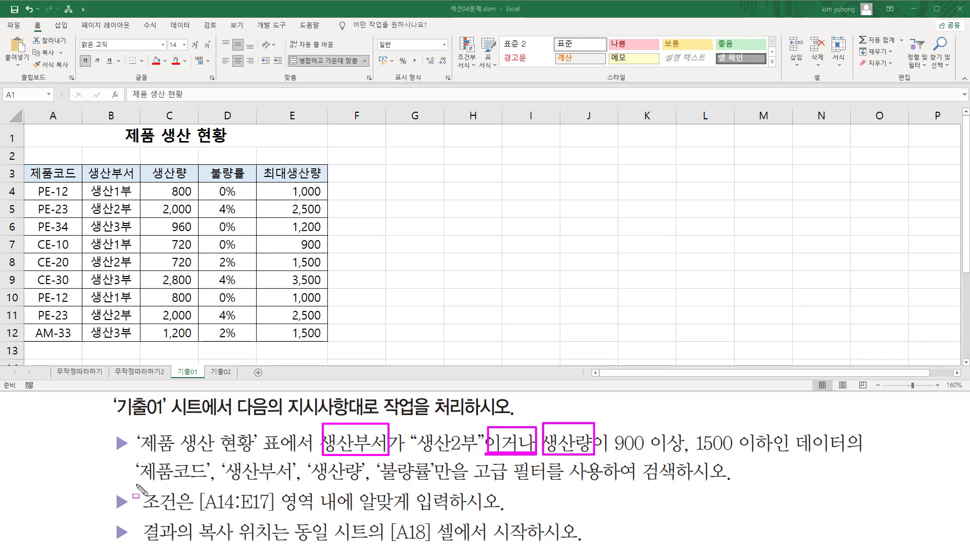
left_click_drag(136, 483, 705, 482)
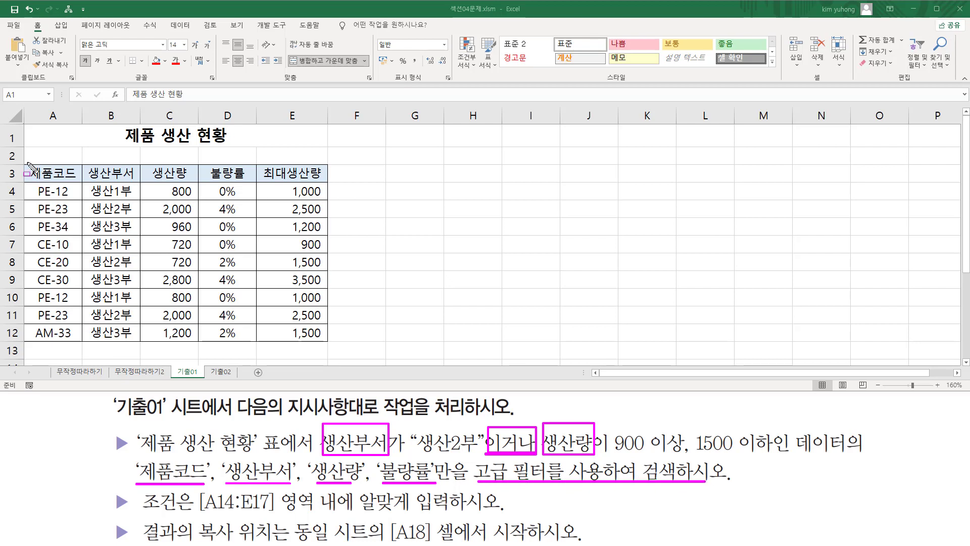
left_click_drag(28, 162, 327, 184)
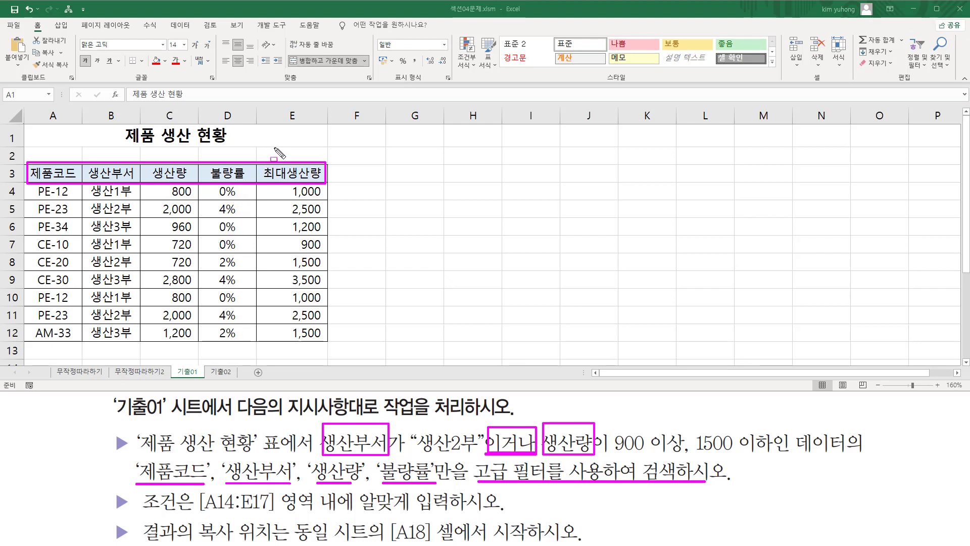
left_click_drag(274, 148, 318, 341)
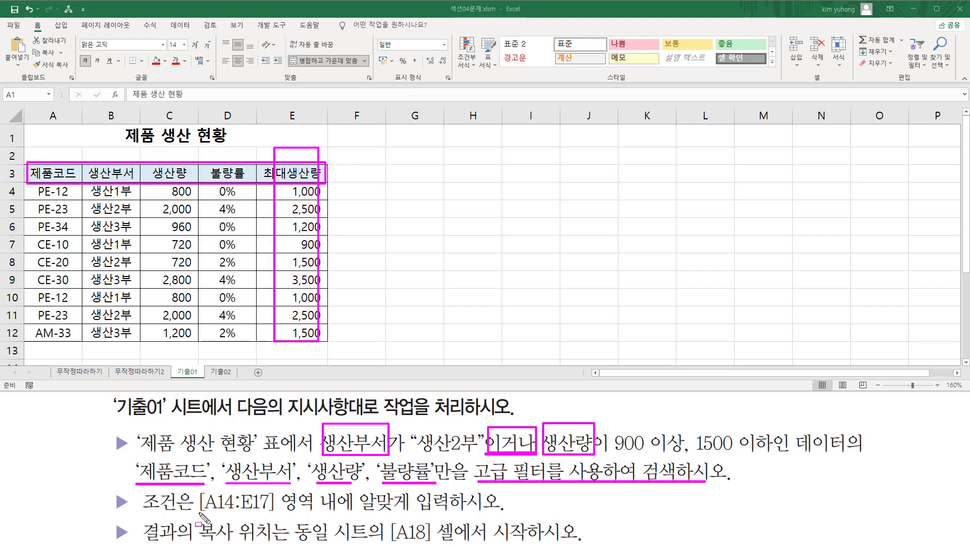
mouse_move(201, 516)
left_mouse_down()
mouse_move(275, 515)
mouse_move(274, 491)
mouse_move(328, 515)
mouse_move(450, 515)
left_mouse_up()
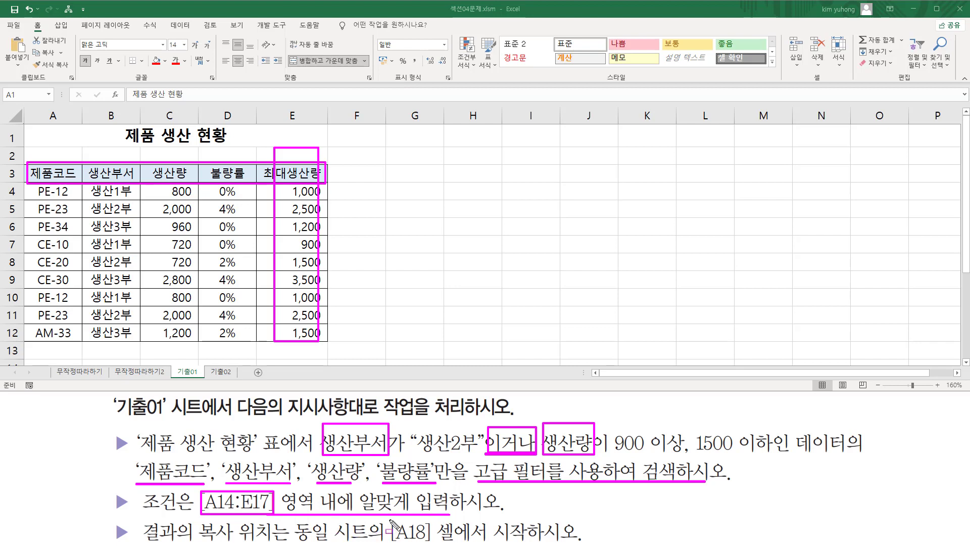
left_click_drag(392, 521, 435, 543)
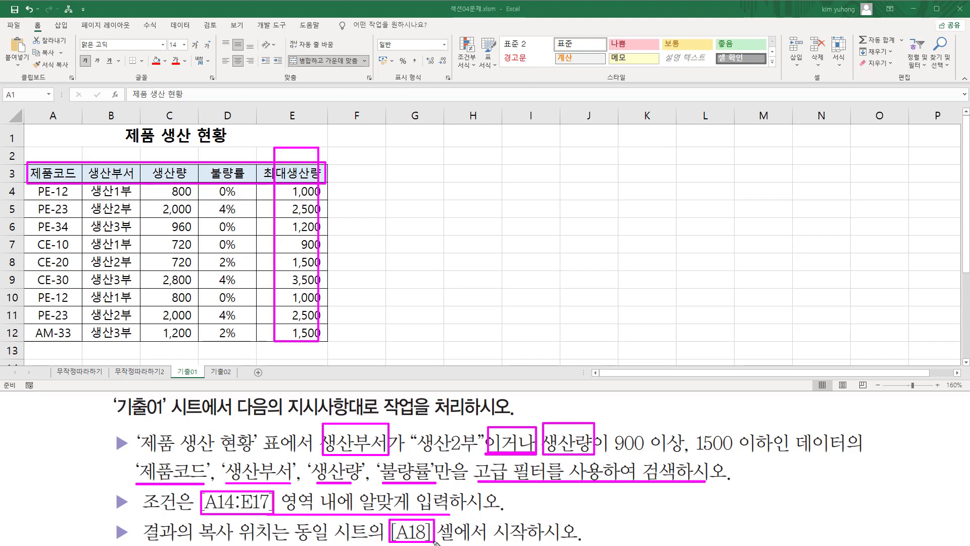
key("Escape")
Step: Enter the criteria headings 생산부서 in A14 and 생산량 in B14
scroll(193, 267, "down", 2)
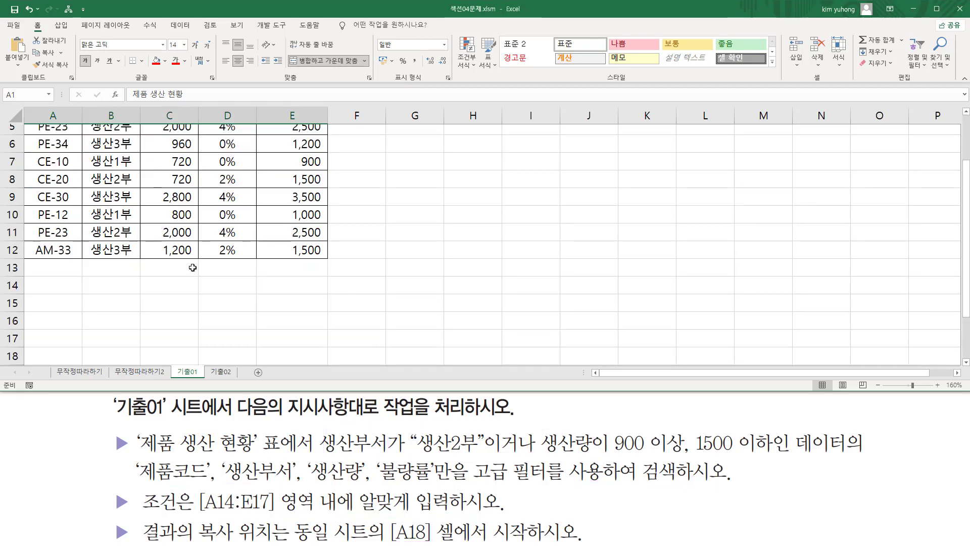
scroll(193, 267, "down", 1)
left_click(43, 238)
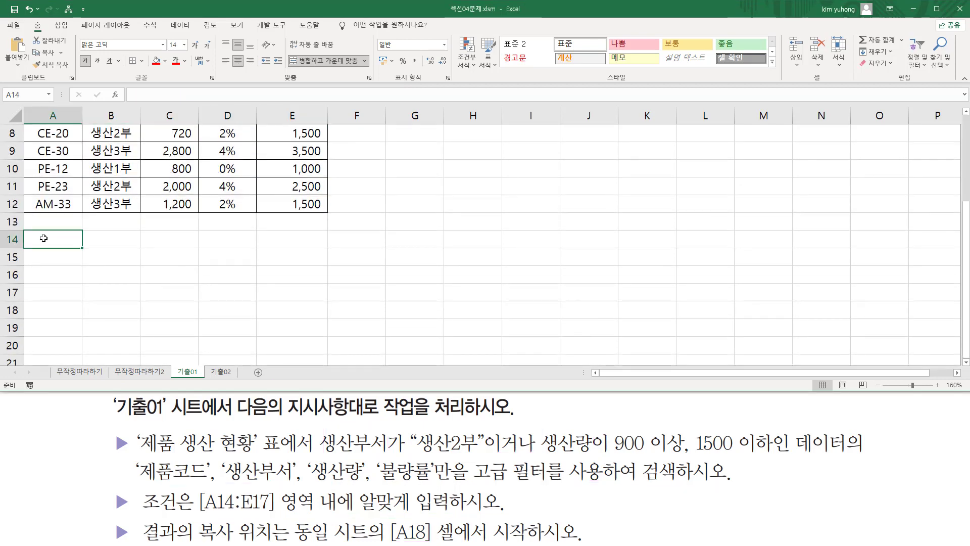
left_click_drag(49, 240, 307, 286)
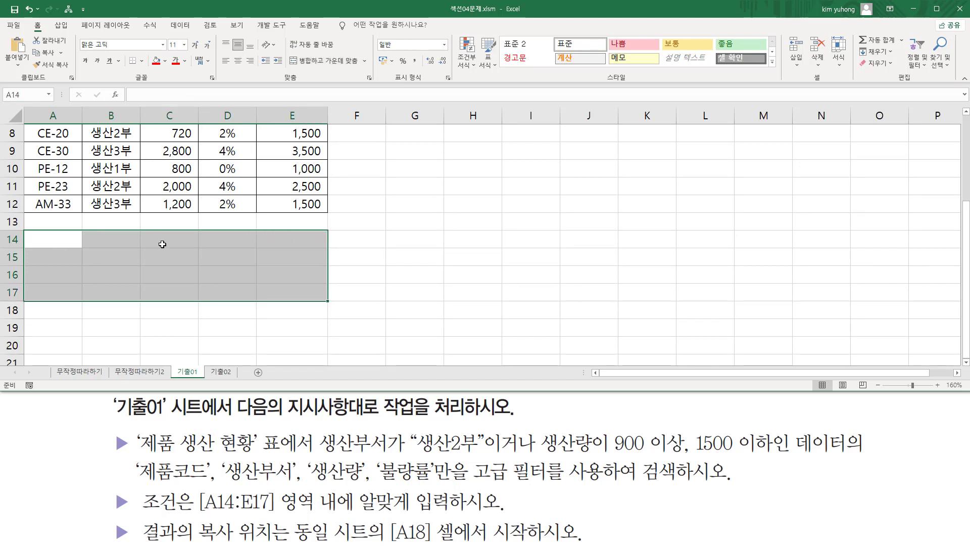
left_click(54, 238)
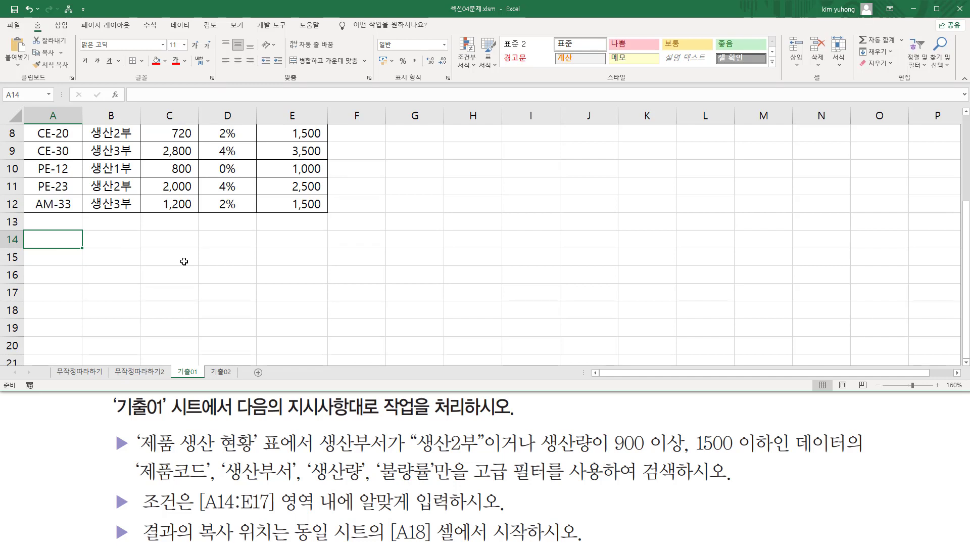
type("TO")
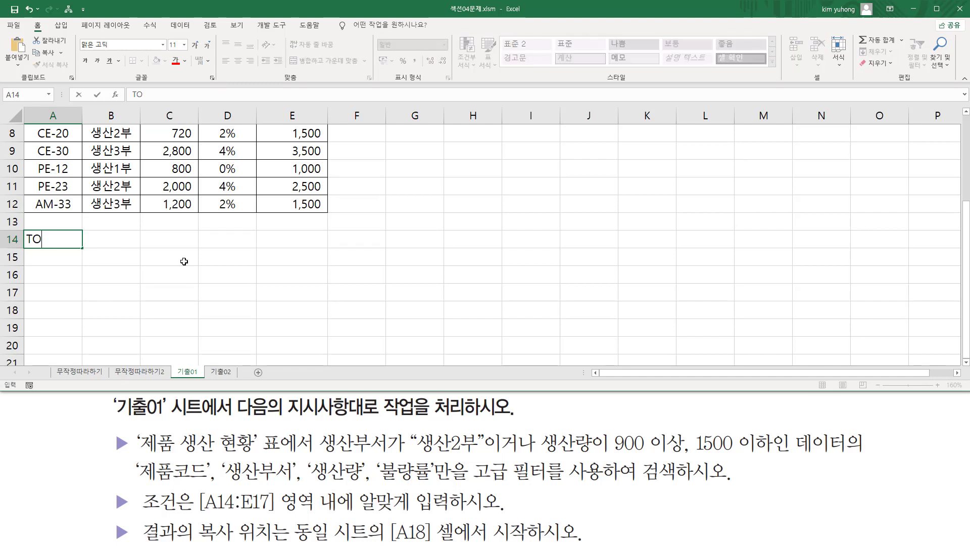
type("생산부서")
key("Tab")
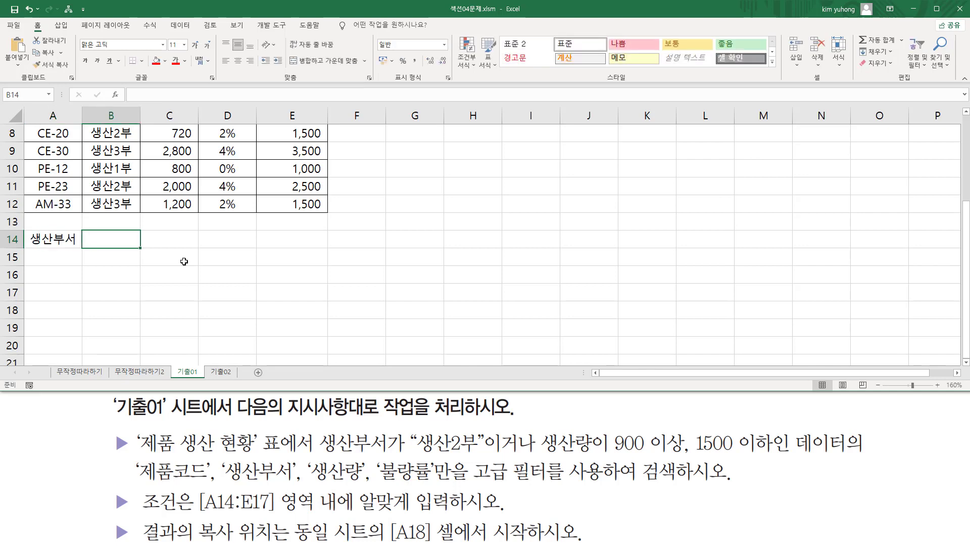
type("생산랴")
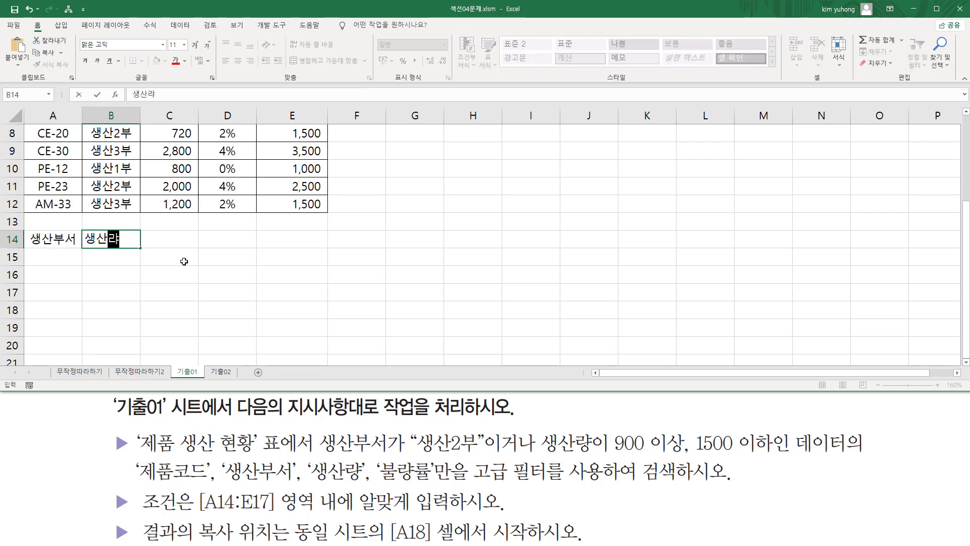
key("Return")
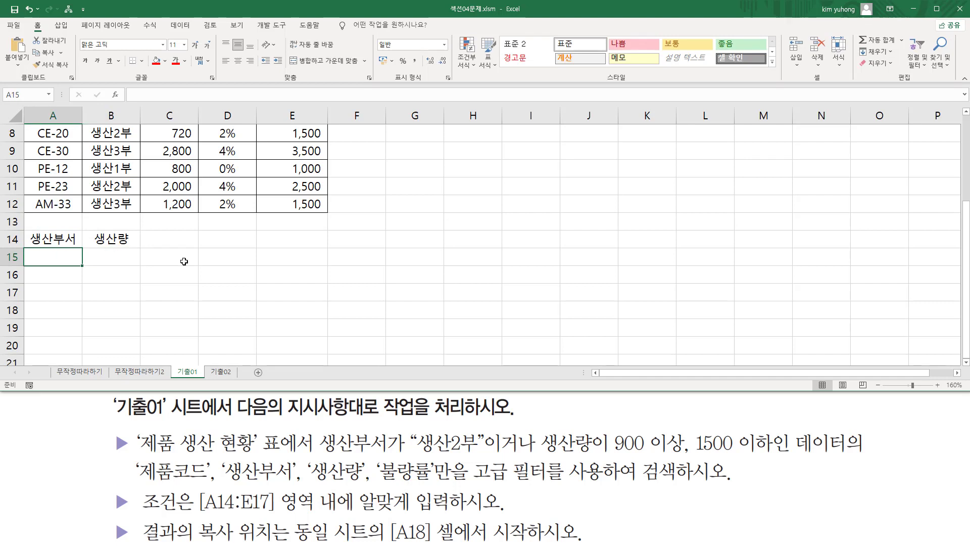
Step: Enter the department criterion 생산2부 in A15, under the 생산부서 heading
key("Up")
key("Tab")
key("Return")
type("생산2")
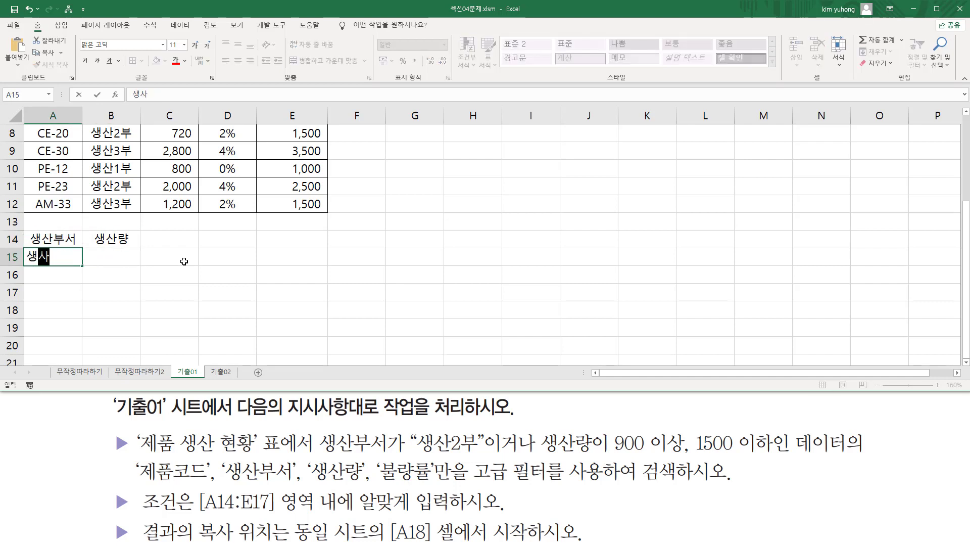
type("부")
key("Return")
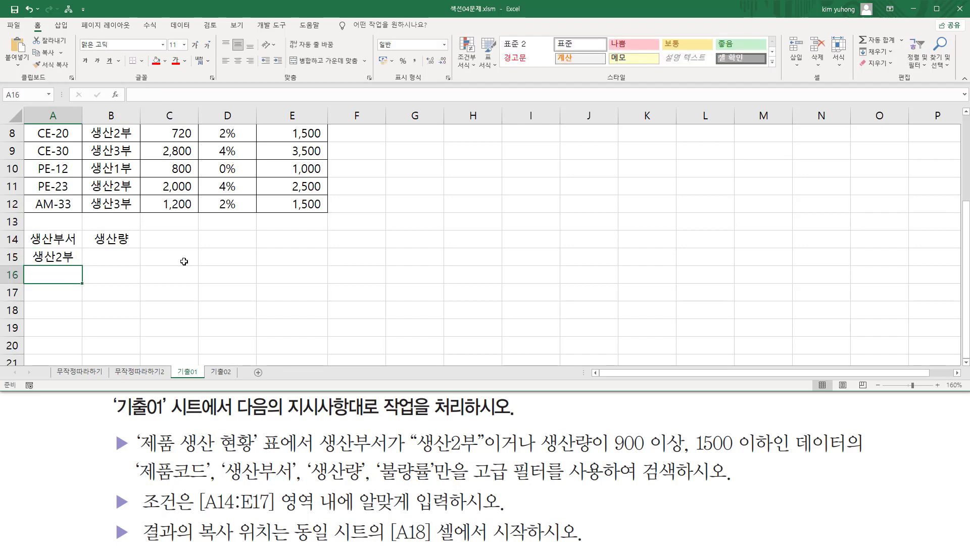
Step: Enter the production quantity criteria >=900 in B15 and <=1500 in C15
key("Up")
key("Up")
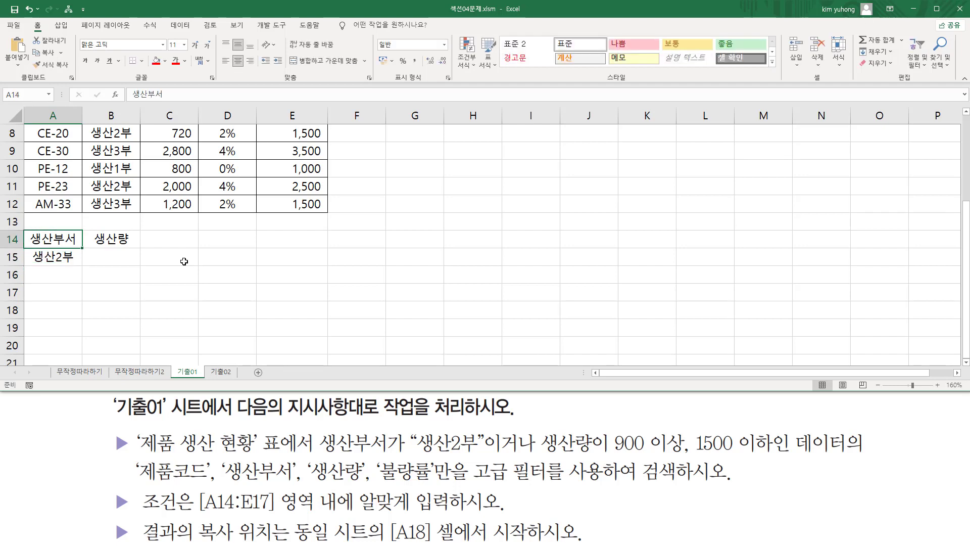
key("Down")
key("Right")
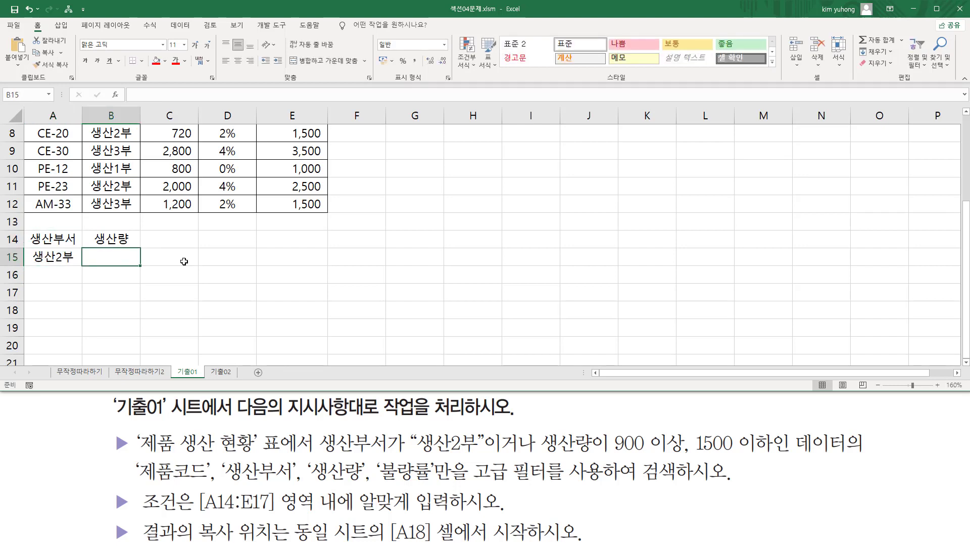
type(">")
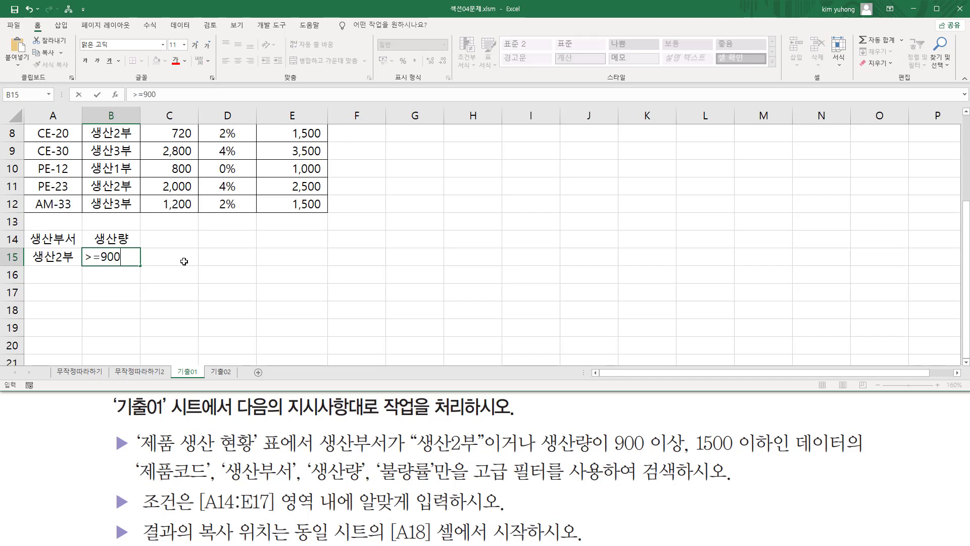
type("=900")
key("Right")
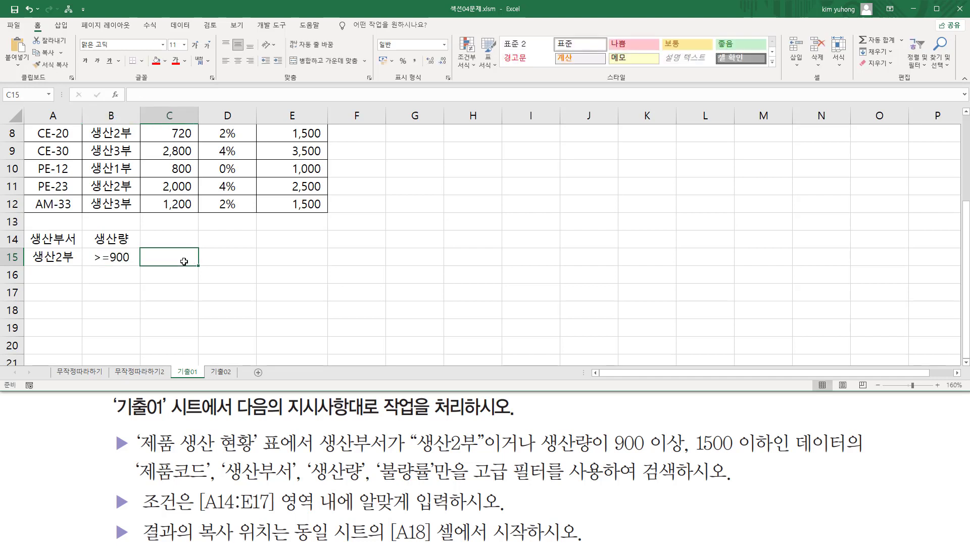
type("<=1500")
key("Return")
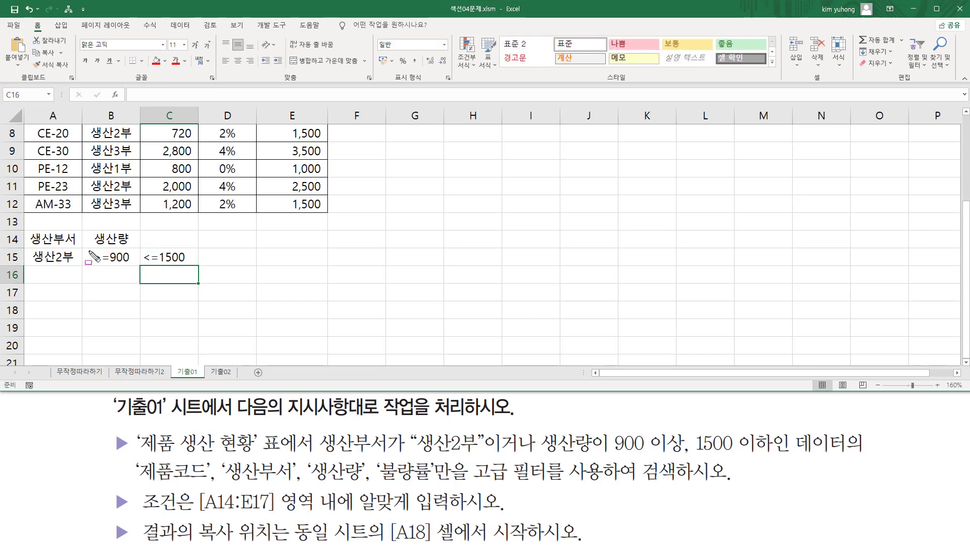
left_click_drag(89, 250, 135, 264)
left_click_drag(91, 229, 133, 247)
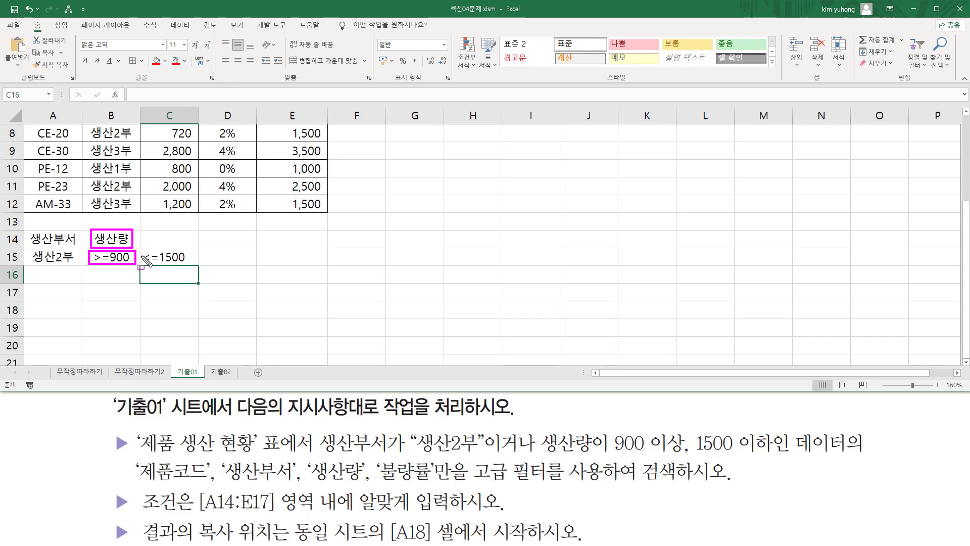
mouse_move(142, 249)
left_mouse_down()
mouse_move(152, 267)
mouse_move(198, 266)
left_mouse_up()
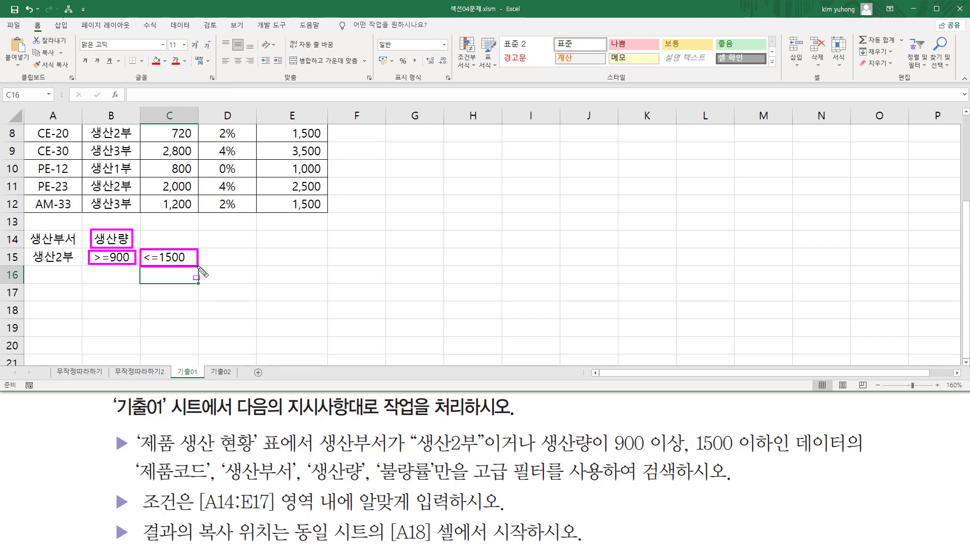
left_click_drag(150, 231, 189, 246)
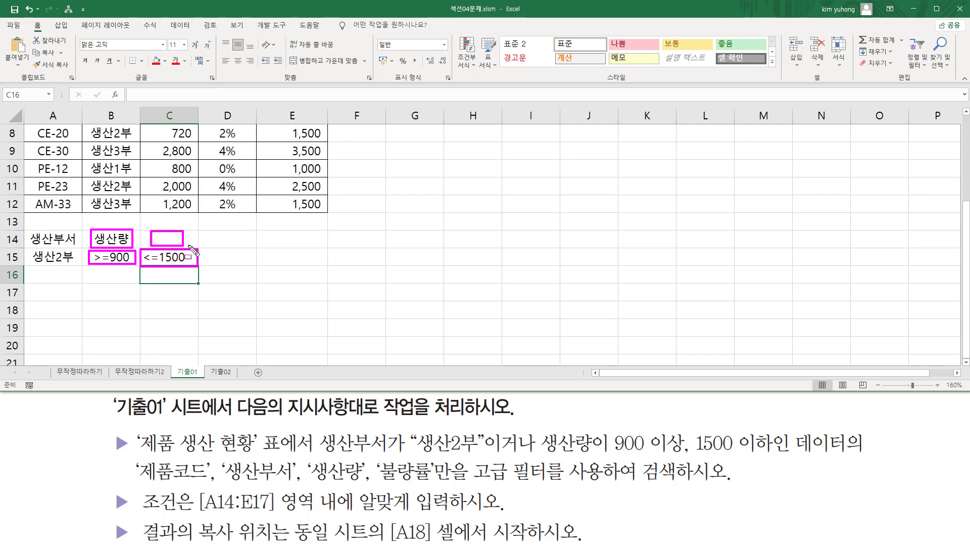
key("Escape")
Step: Copy the 생산량 heading from B14 into C14, above the <=1500 criterion
left_click(112, 239)
key("ctrl+c")
left_click(171, 239)
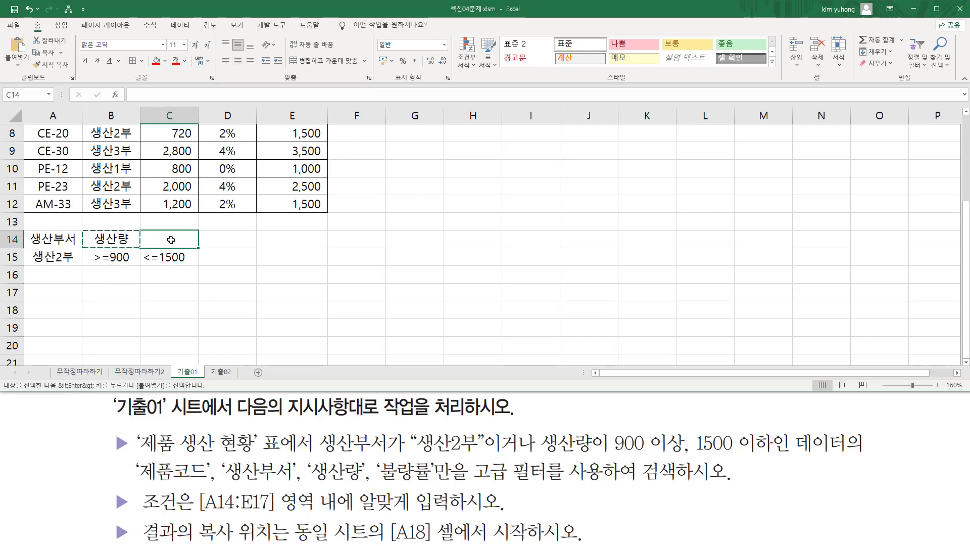
key("ctrl+v")
left_click_drag(169, 268, 171, 284)
key("Escape")
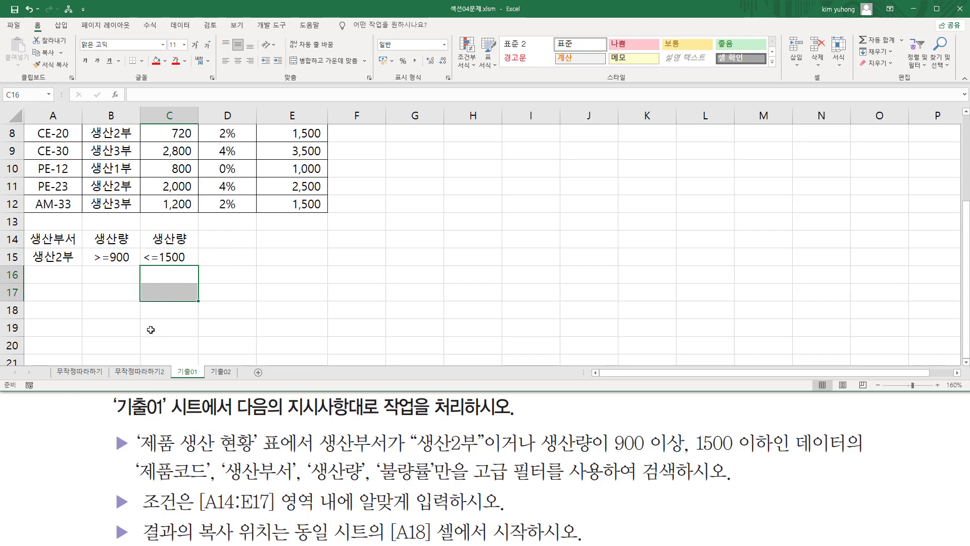
left_click(136, 329)
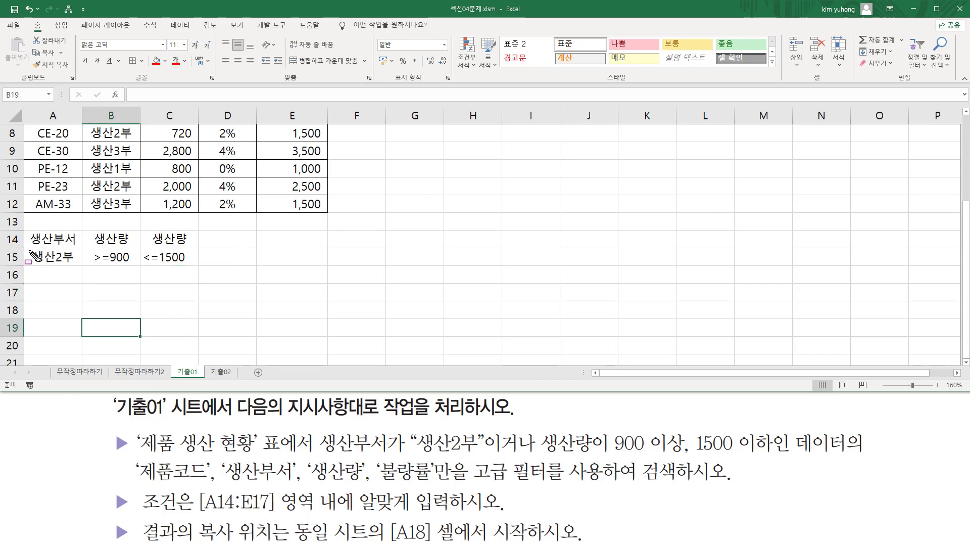
Step: Compare the criteria in row 15 with the task's either-or condition on 생산부서 and 생산량
mouse_move(30, 251)
left_mouse_down()
mouse_move(73, 264)
mouse_move(195, 264)
left_mouse_up()
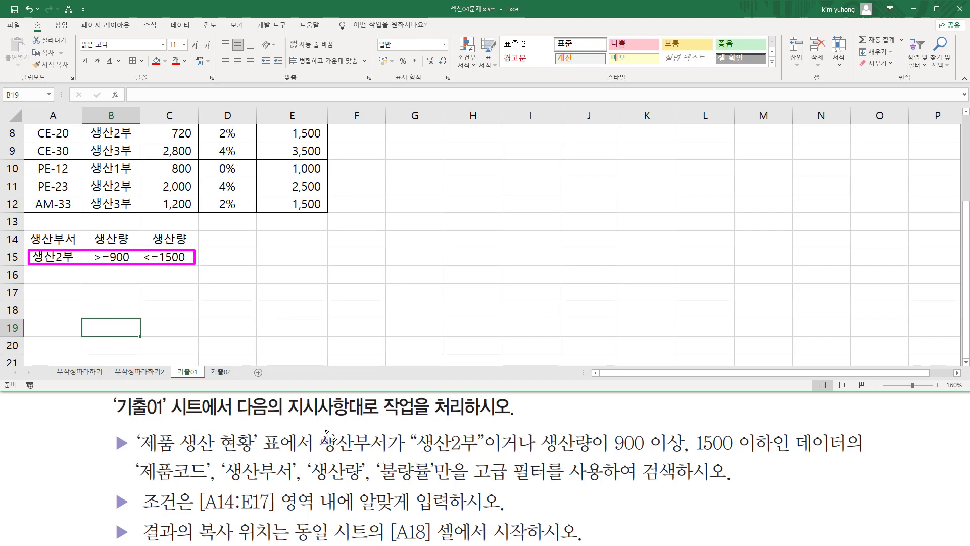
left_click_drag(318, 426, 483, 454)
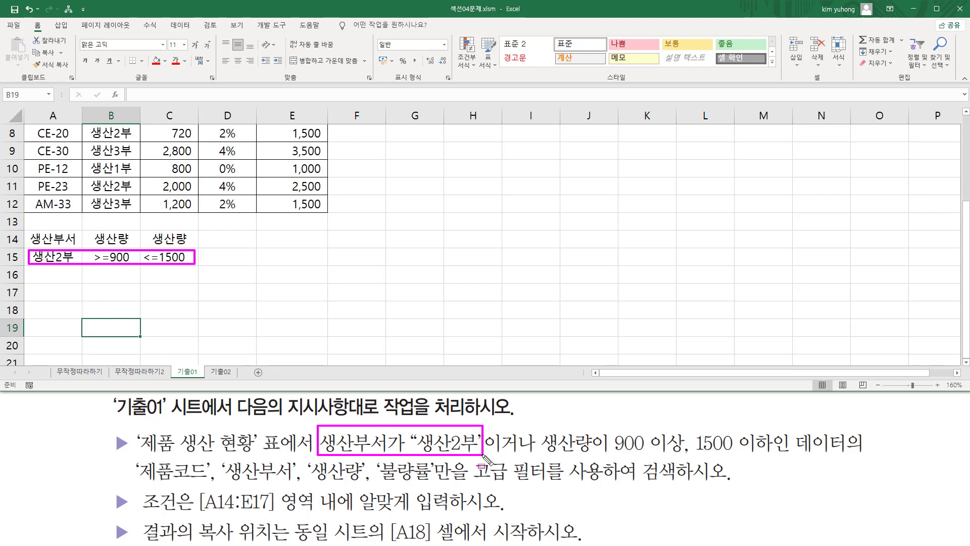
mouse_move(542, 421)
left_mouse_down()
mouse_move(553, 445)
mouse_move(777, 460)
left_mouse_up()
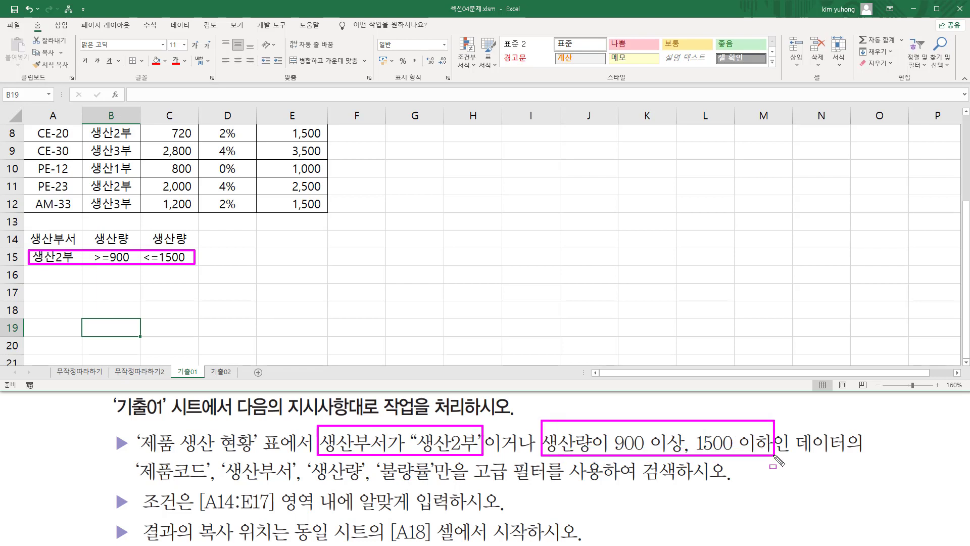
left_click_drag(488, 450, 529, 450)
key("Escape")
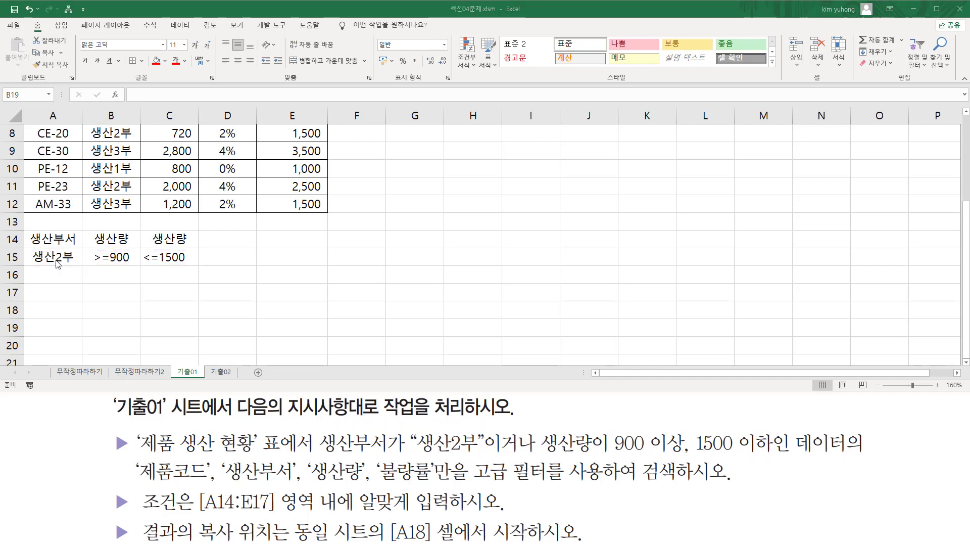
mouse_move(31, 247)
left_mouse_down()
mouse_move(75, 263)
mouse_move(201, 268)
mouse_move(193, 268)
left_mouse_up()
key("Escape")
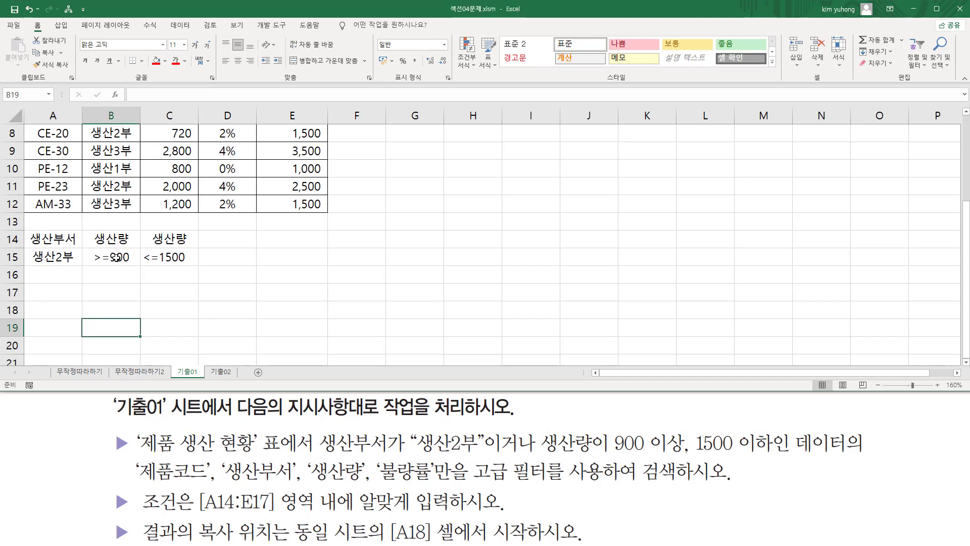
Step: Move the 생산량 criteria >=900 and <=1500 from B15:C15 down to B16:C16
left_click_drag(115, 257, 159, 262)
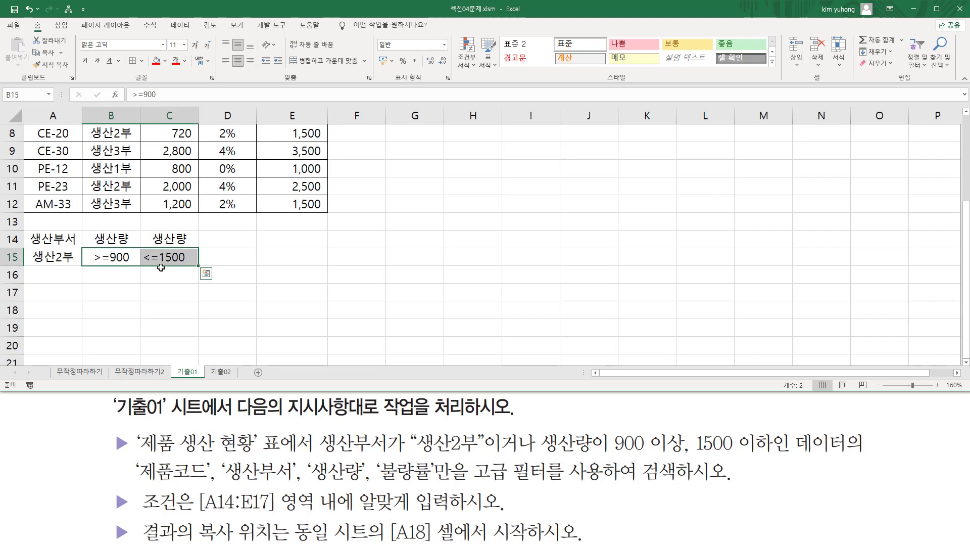
left_click_drag(162, 267, 165, 283)
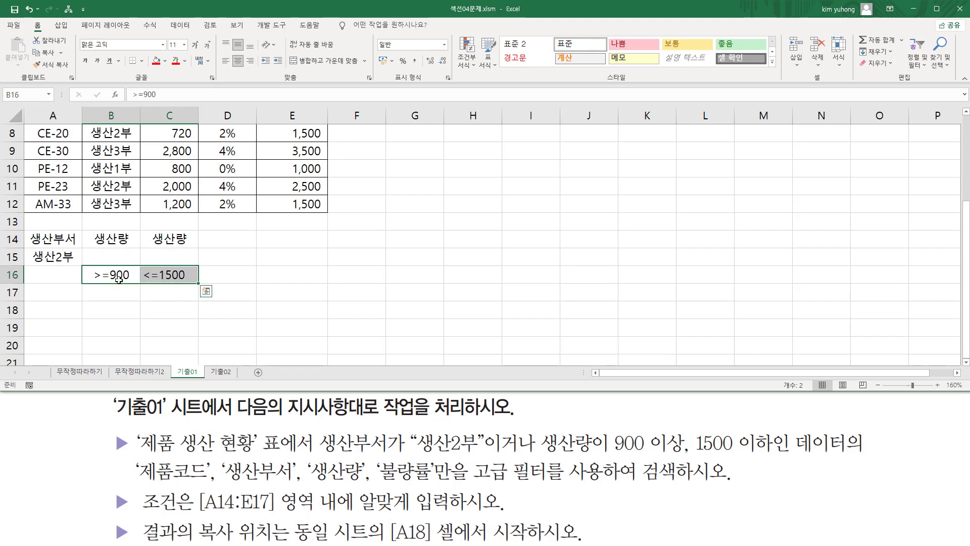
left_click(123, 307)
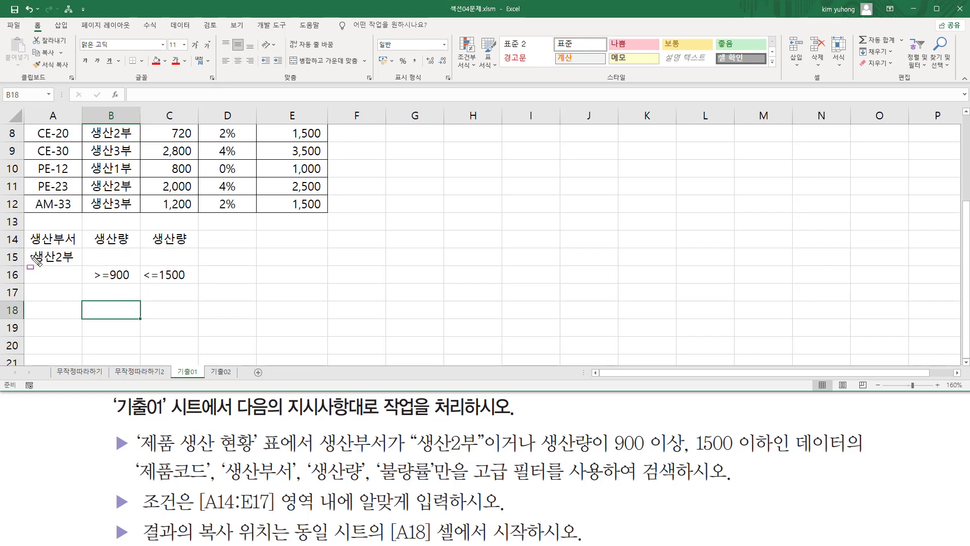
Step: Check criteria rows 15 and 16 against the task's conditions, and read its copy location and required output fields
mouse_move(28, 252)
left_mouse_down()
mouse_move(44, 263)
mouse_move(194, 263)
left_mouse_up()
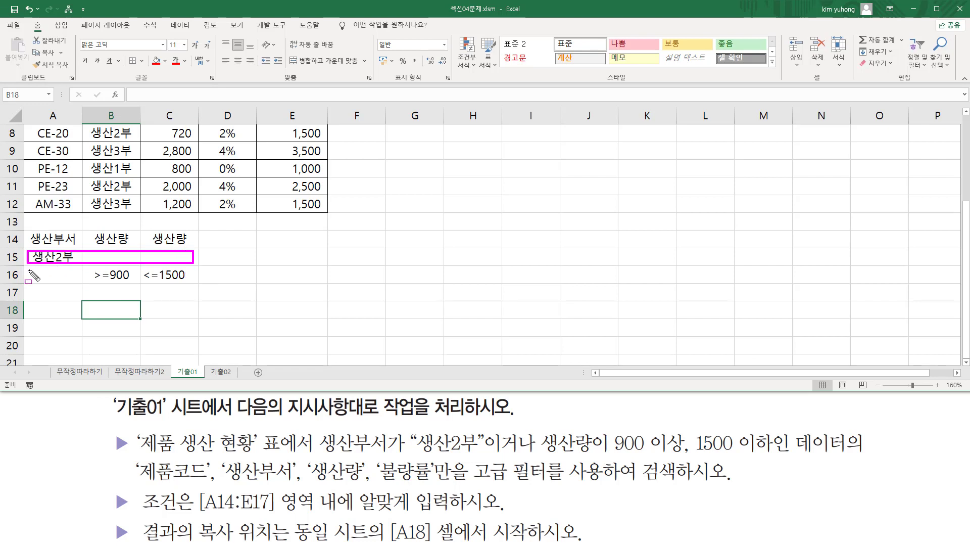
left_click_drag(28, 270, 187, 278)
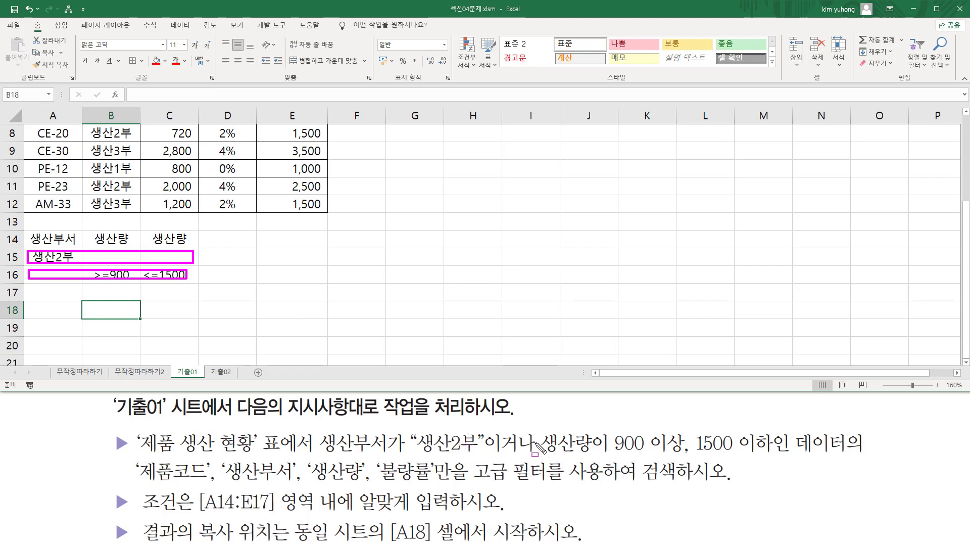
mouse_move(610, 425)
left_mouse_down()
mouse_move(629, 451)
mouse_move(777, 456)
left_mouse_up()
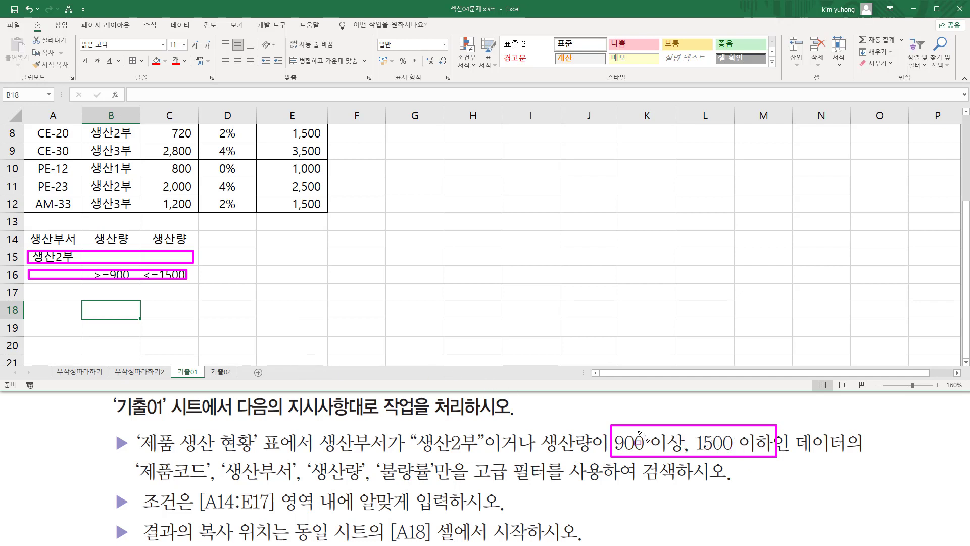
key("Escape")
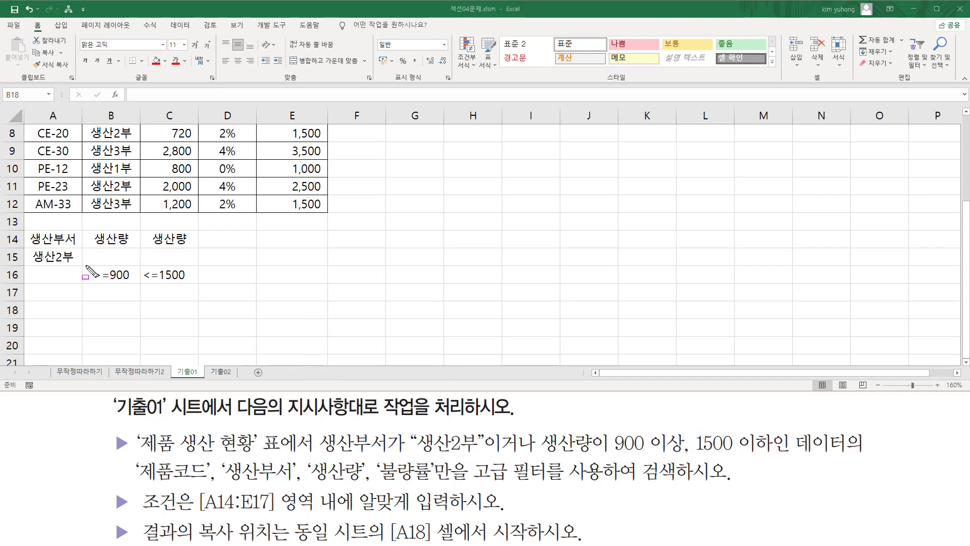
left_click_drag(87, 272, 204, 283)
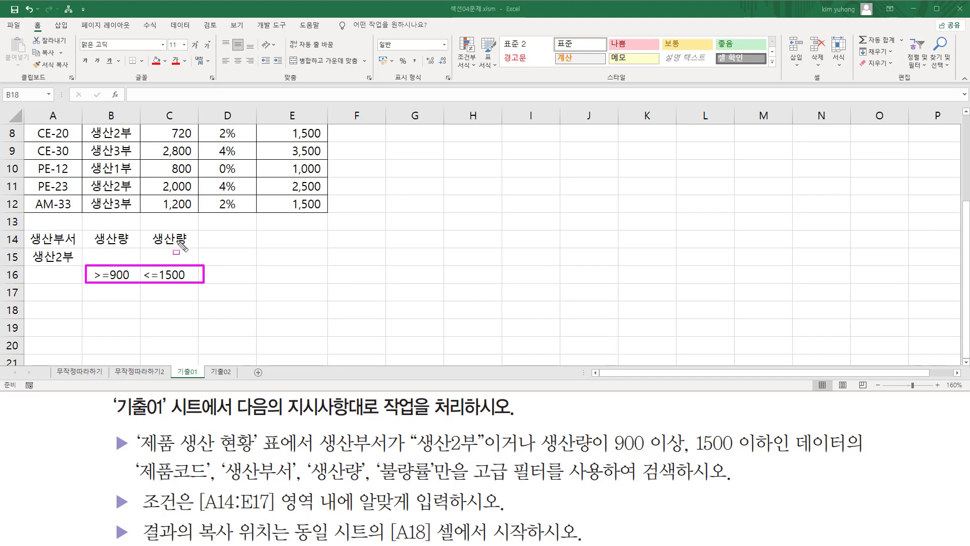
key("Escape")
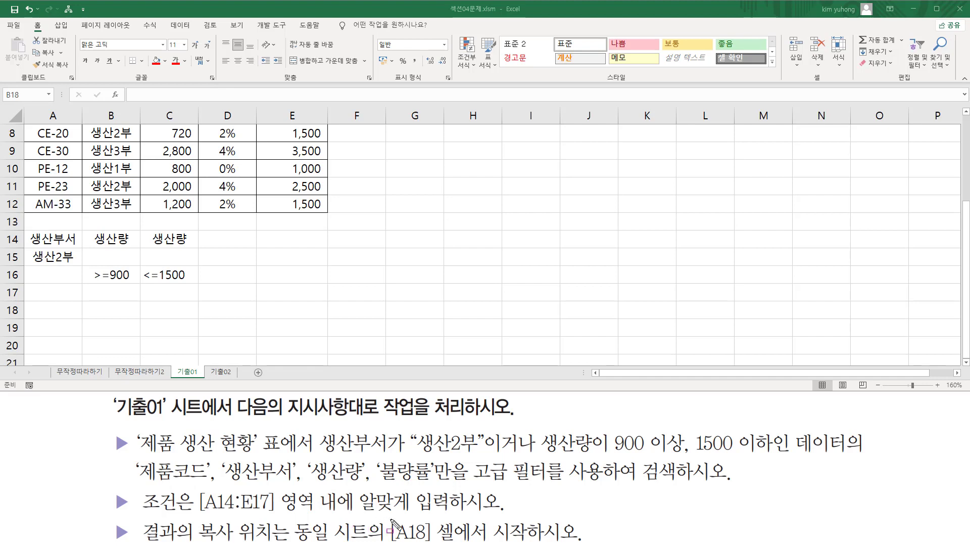
left_click_drag(390, 517, 432, 543)
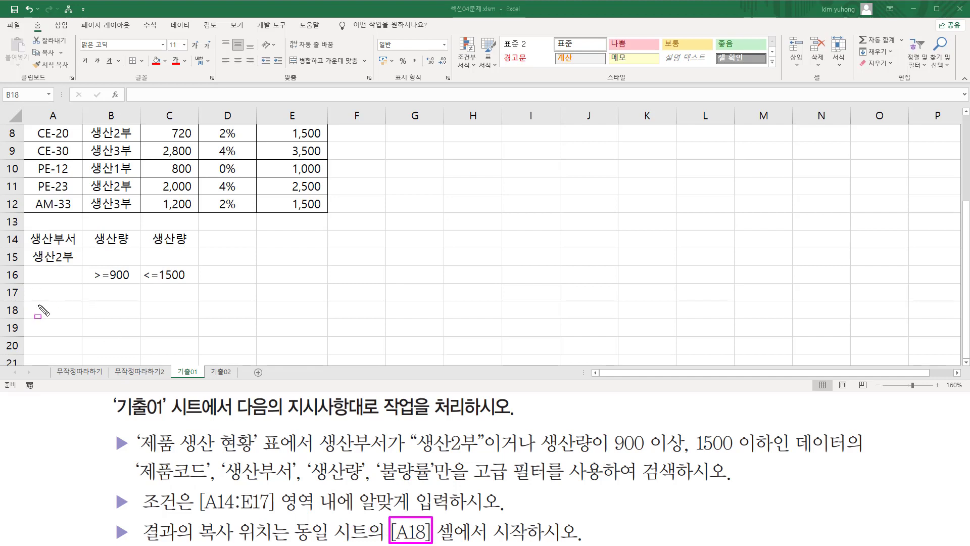
left_click_drag(28, 302, 71, 314)
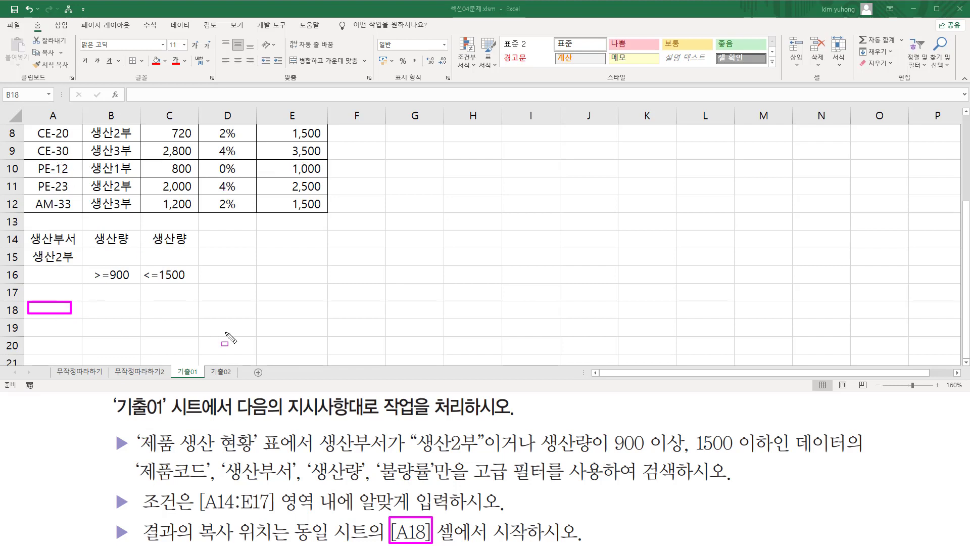
mouse_move(134, 482)
left_mouse_down()
mouse_move(428, 483)
mouse_move(441, 464)
left_mouse_up()
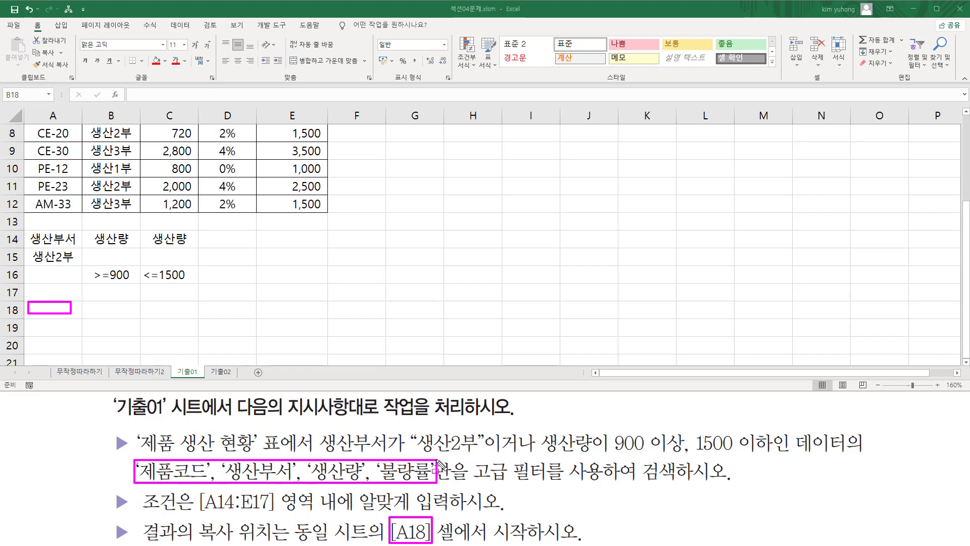
key("Escape")
Step: Enter the output headings 제품코드, 생산부서, 생산량 and 불량률 in A18:D18
left_click(76, 309)
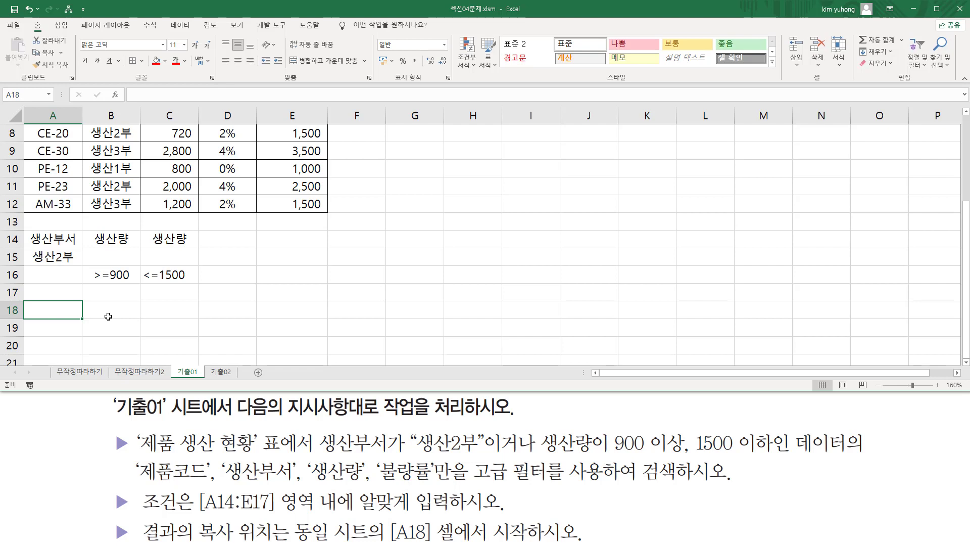
type("제품코드")
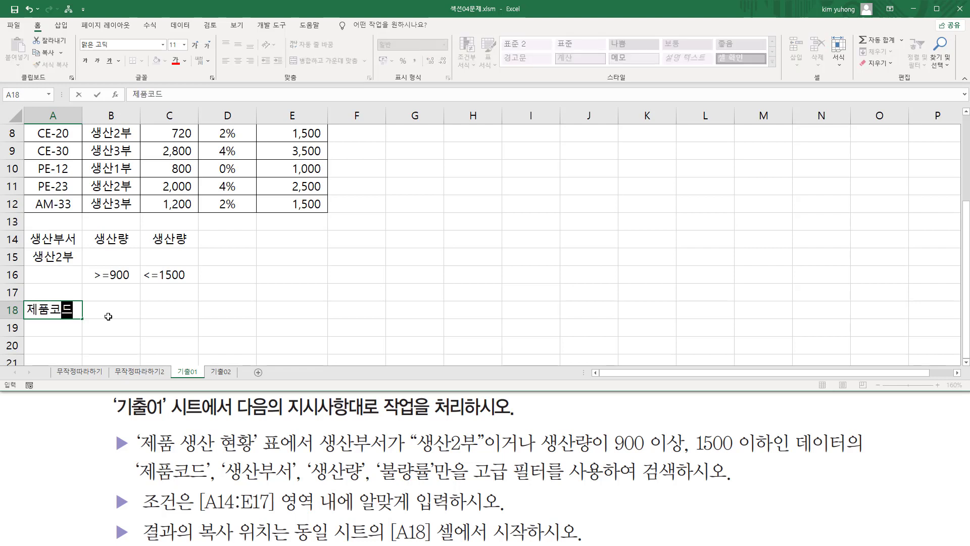
key("Tab")
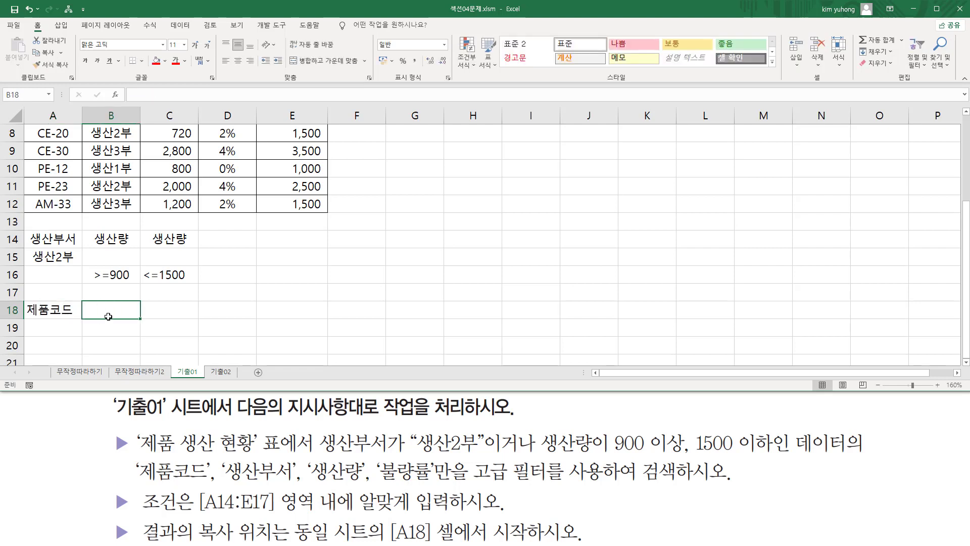
type("생ㅅ")
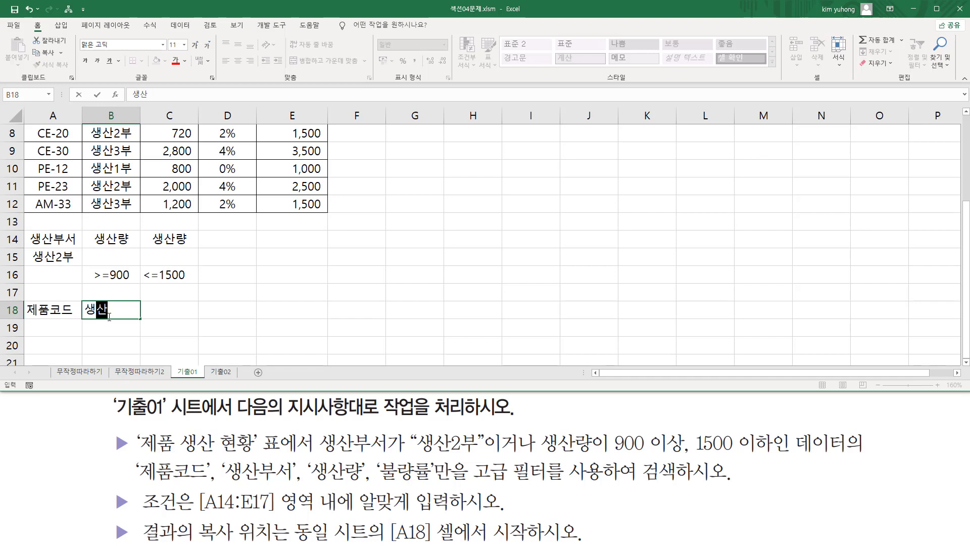
type("부서")
key("Tab")
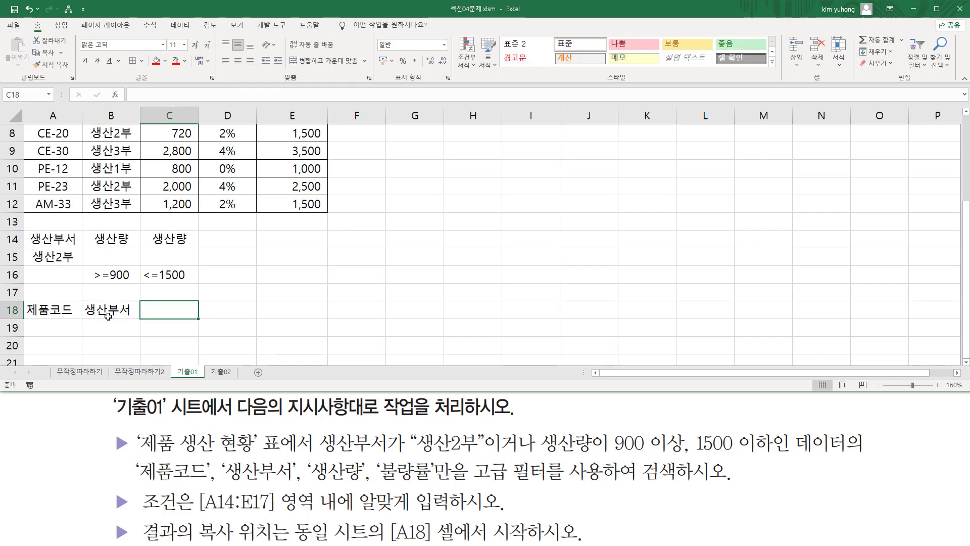
type("생산량")
key("Tab")
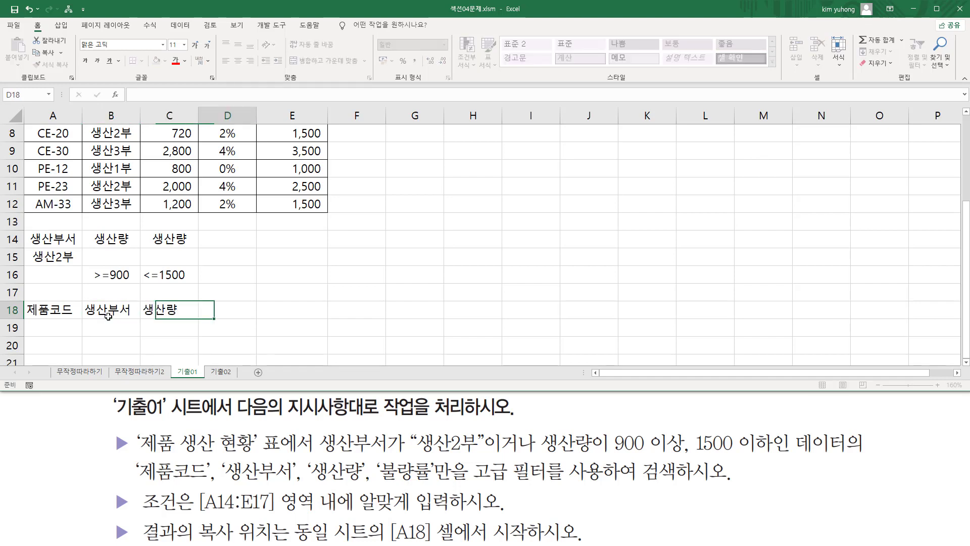
type("불량류")
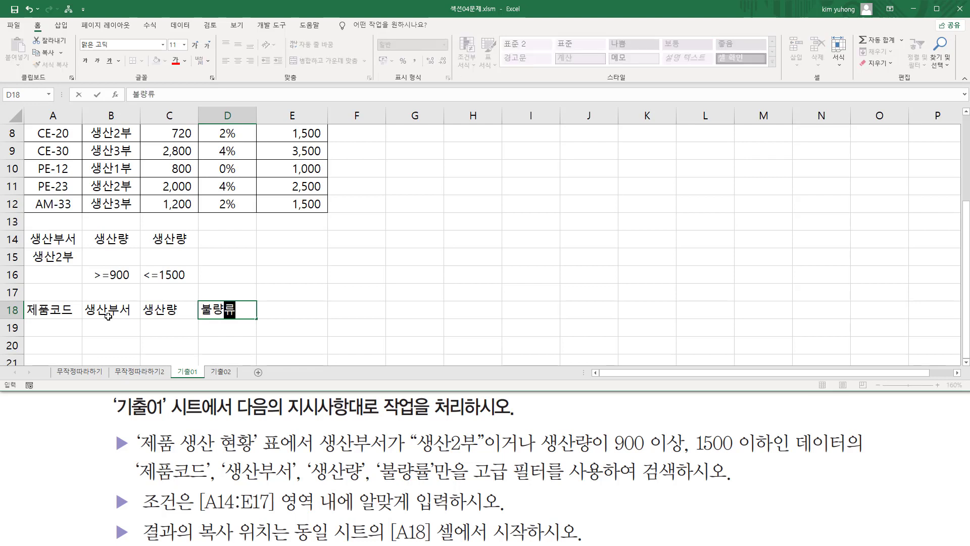
type("ㄹ")
key("Return")
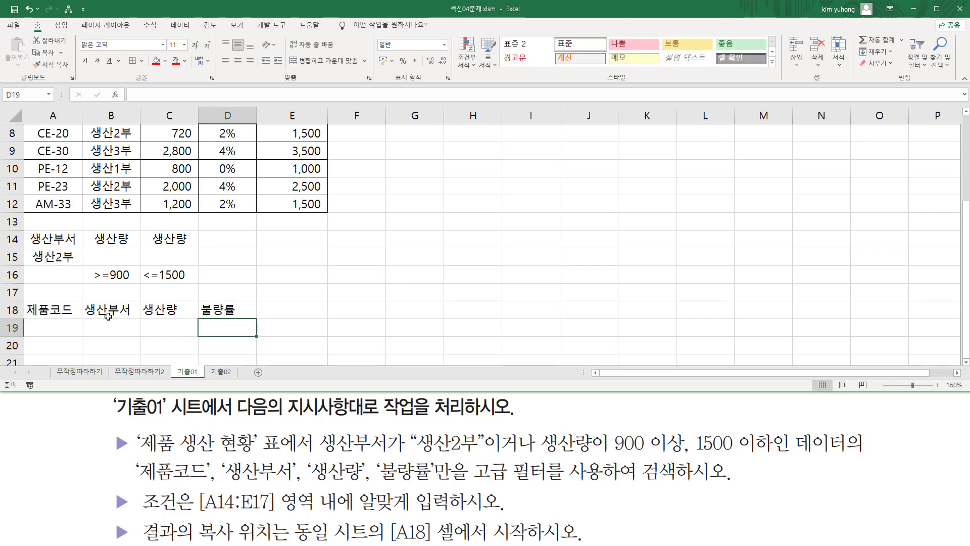
left_click_drag(28, 309, 253, 322)
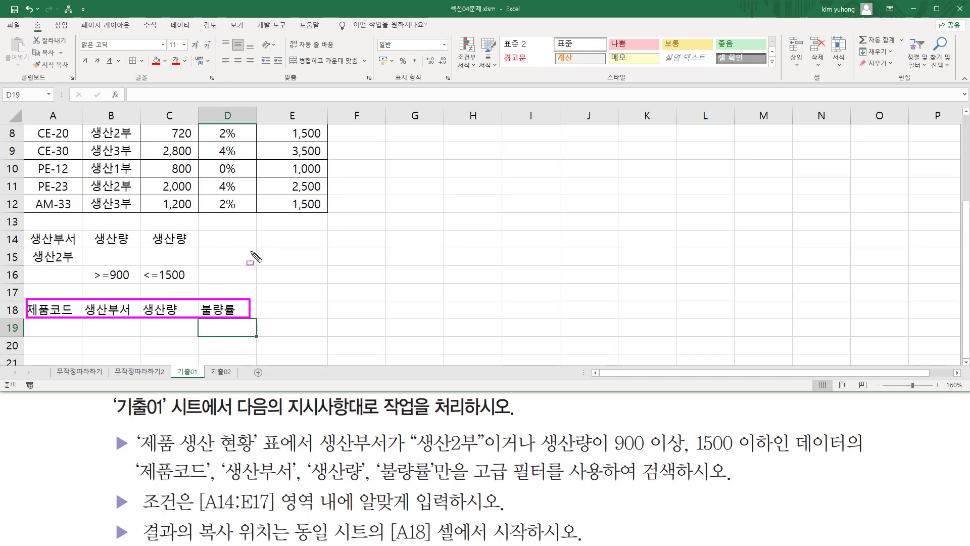
key("Escape")
Step: Start an advanced filter from a cell inside the 제품 생산 현황 table
scroll(278, 250, "up", 3)
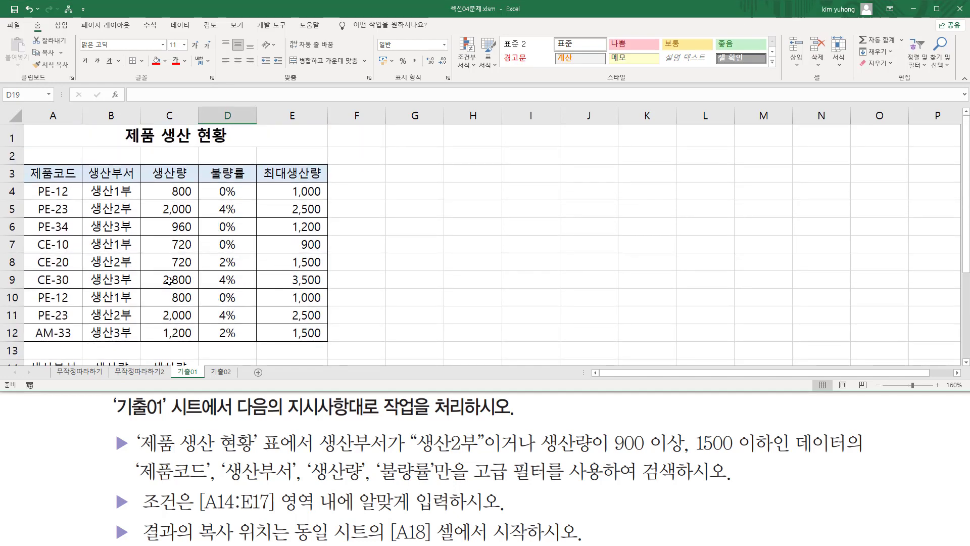
left_click_drag(26, 160, 326, 342)
key("Escape")
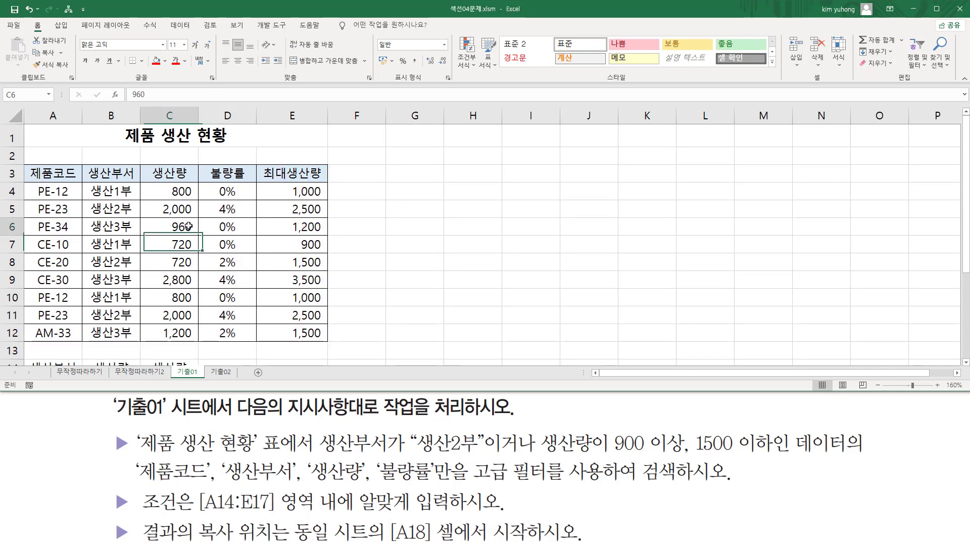
left_click(137, 266)
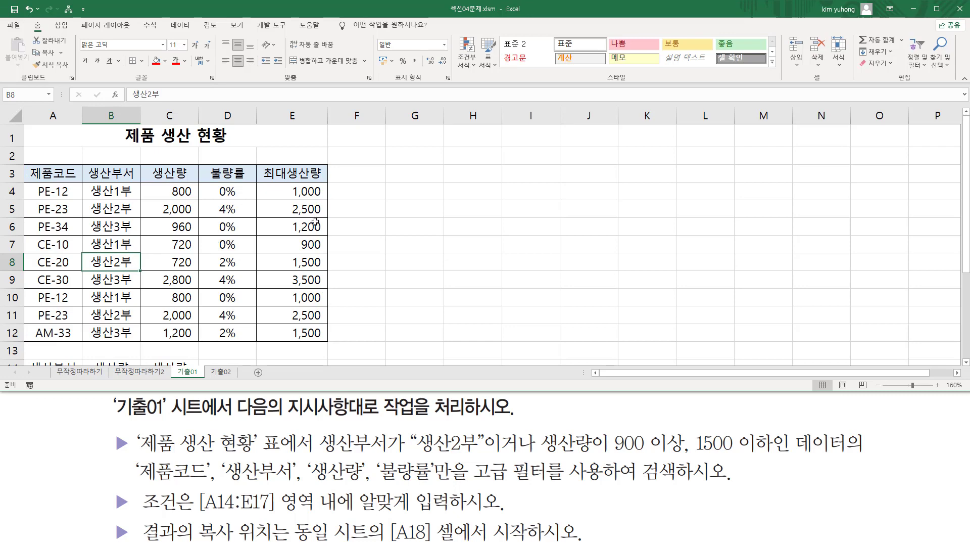
left_click(178, 23)
left_click_drag(163, 13, 195, 31)
left_click_drag(365, 57, 407, 78)
key("Escape")
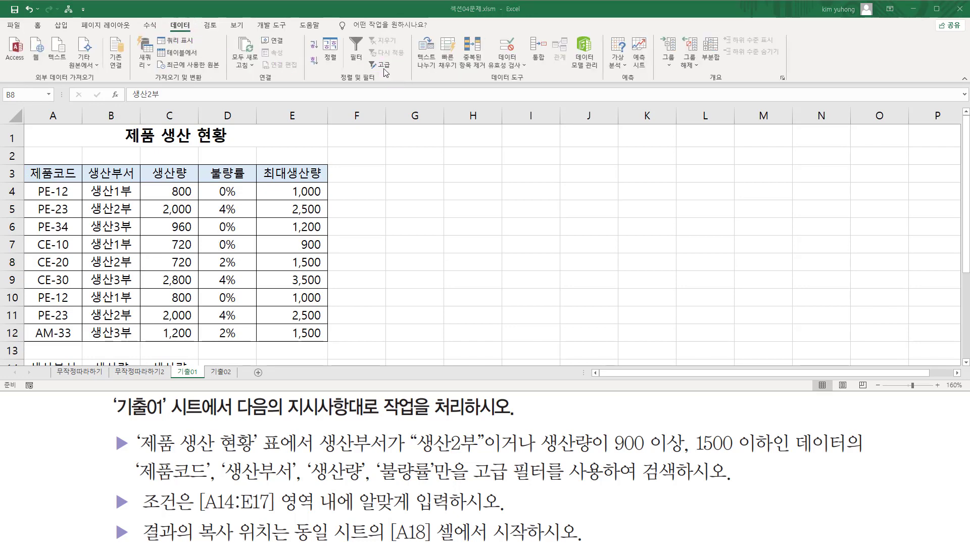
left_click(385, 66)
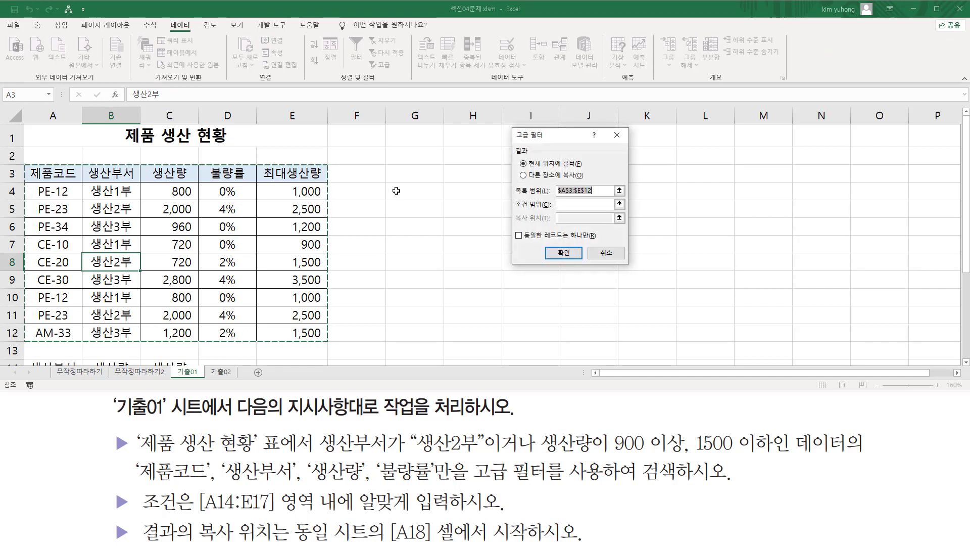
Step: Set the advanced filter to copy results to another location, with A3:E12 as the list range
key("ctrl+2")
mouse_move(514, 126)
left_mouse_down()
mouse_move(638, 274)
mouse_move(632, 267)
left_mouse_up()
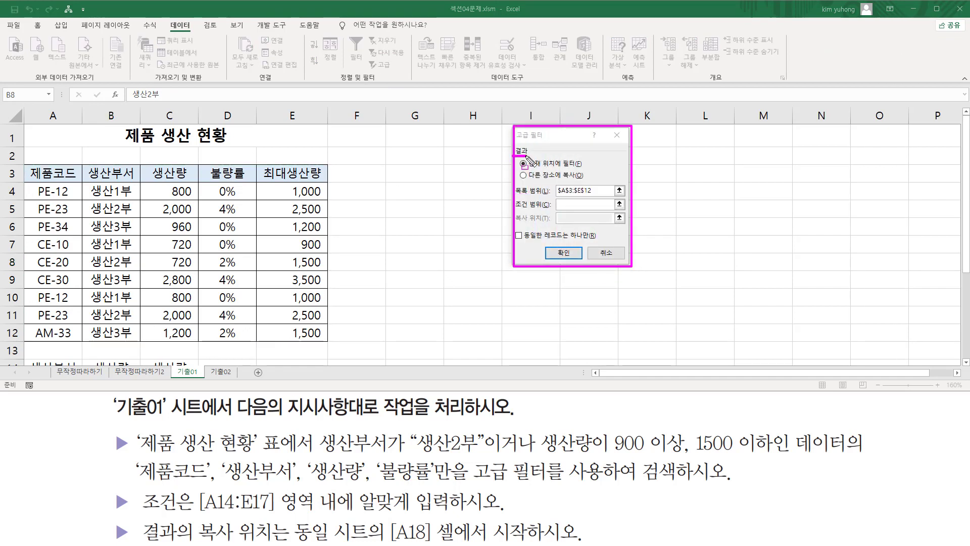
mouse_move(513, 146)
left_mouse_down()
mouse_move(561, 186)
mouse_move(598, 195)
left_mouse_up()
key("Escape")
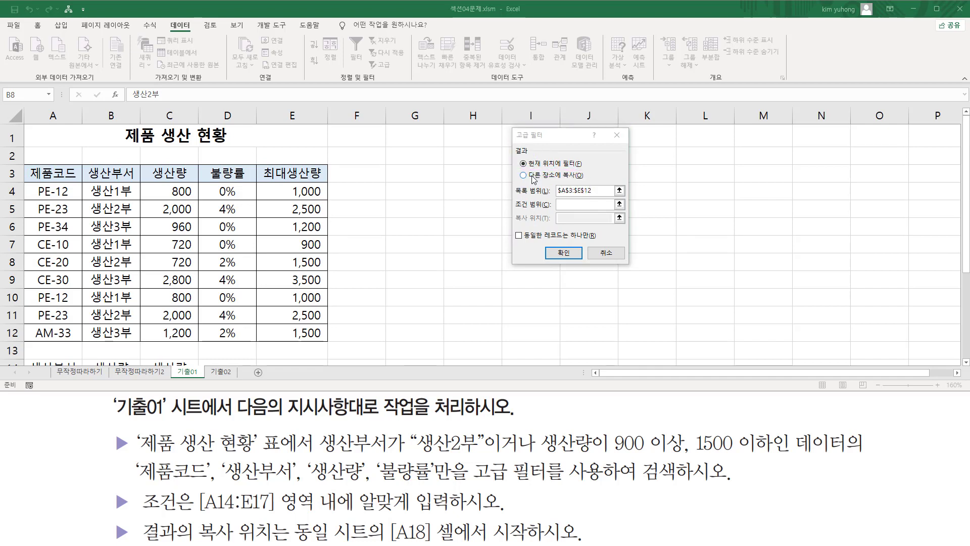
left_click(524, 176)
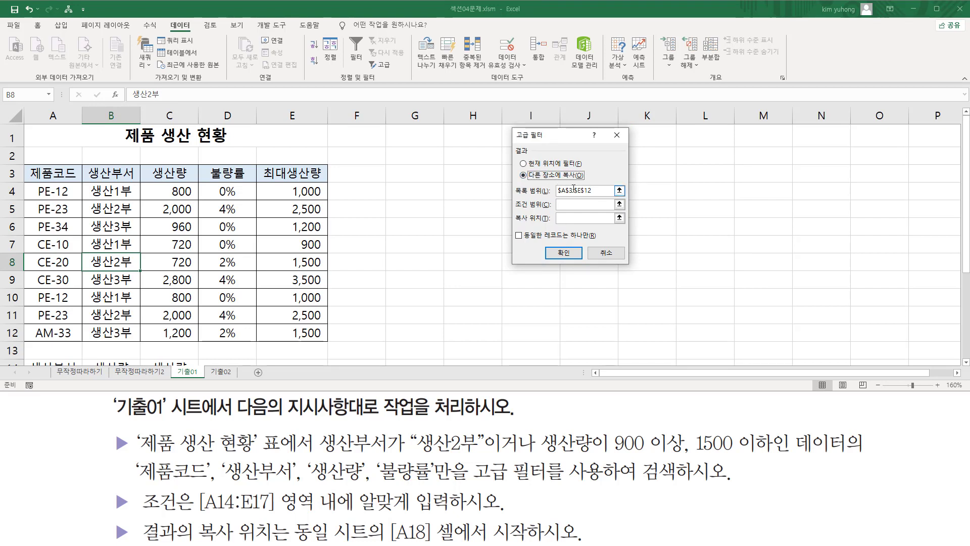
left_click(573, 189)
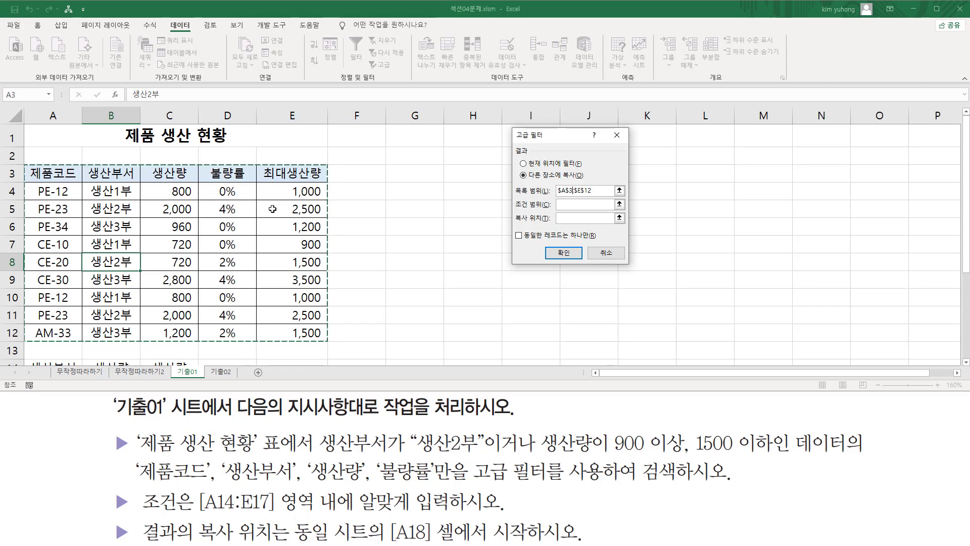
Step: Set the criteria range to A14:C16 and the copy location to A18:D18, and run the advanced filter
left_click(569, 205)
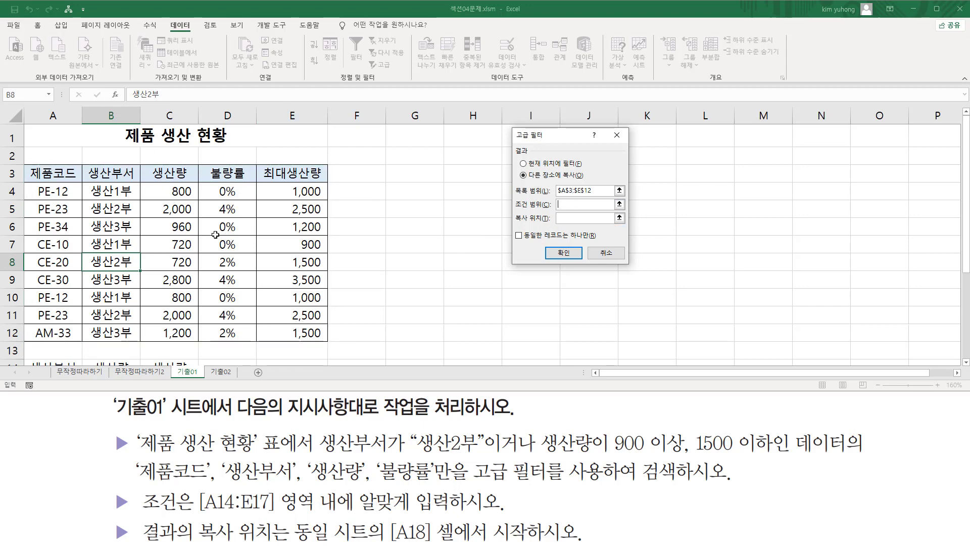
scroll(216, 235, "down", 2)
left_click_drag(53, 237, 144, 279)
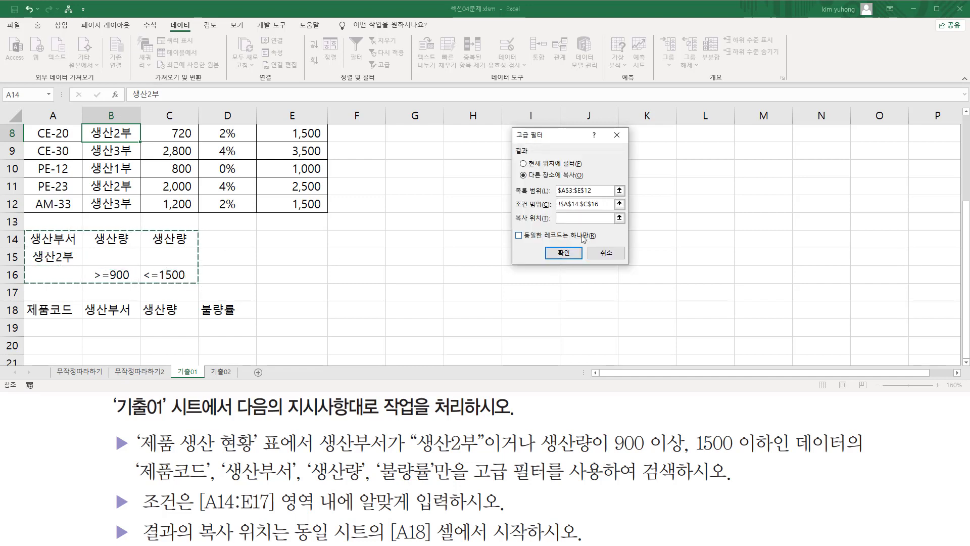
left_click(572, 218)
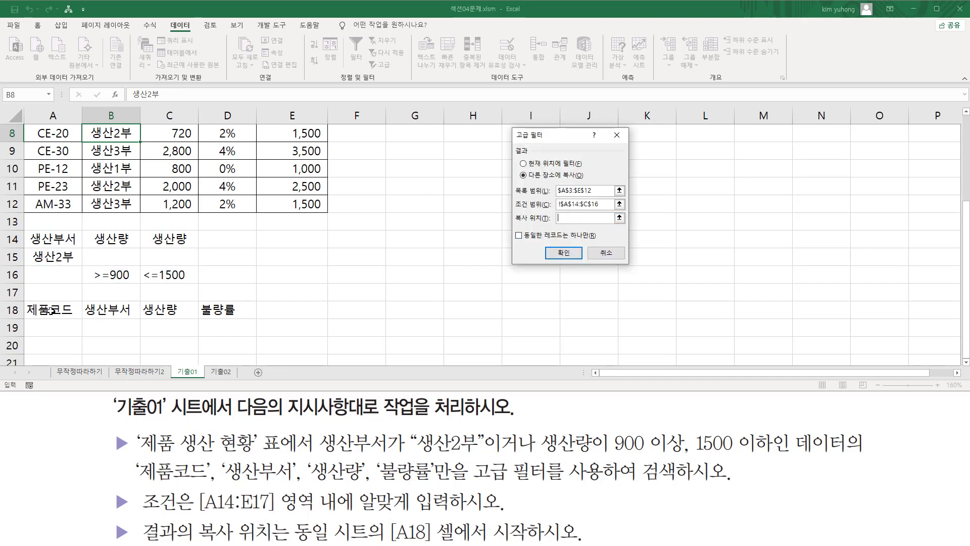
left_click_drag(52, 310, 218, 310)
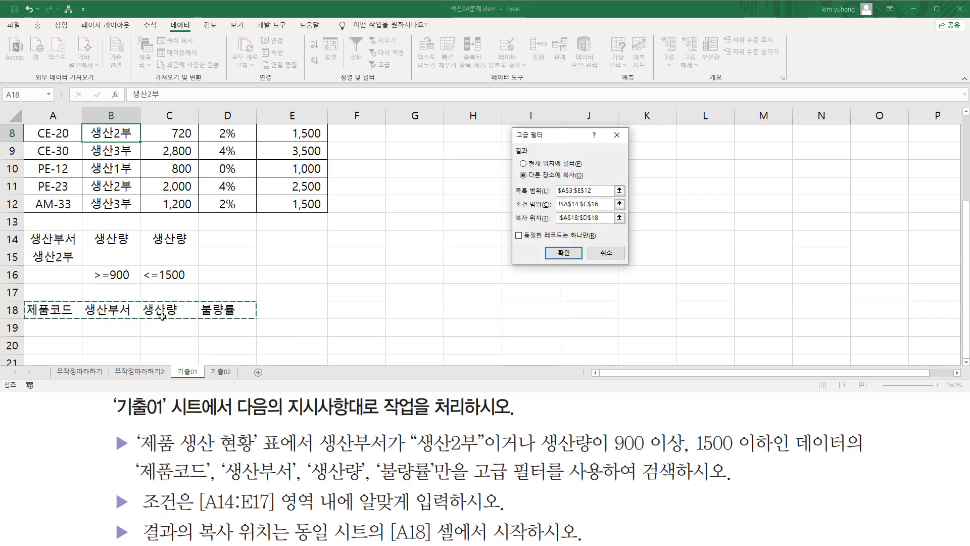
left_click(564, 253)
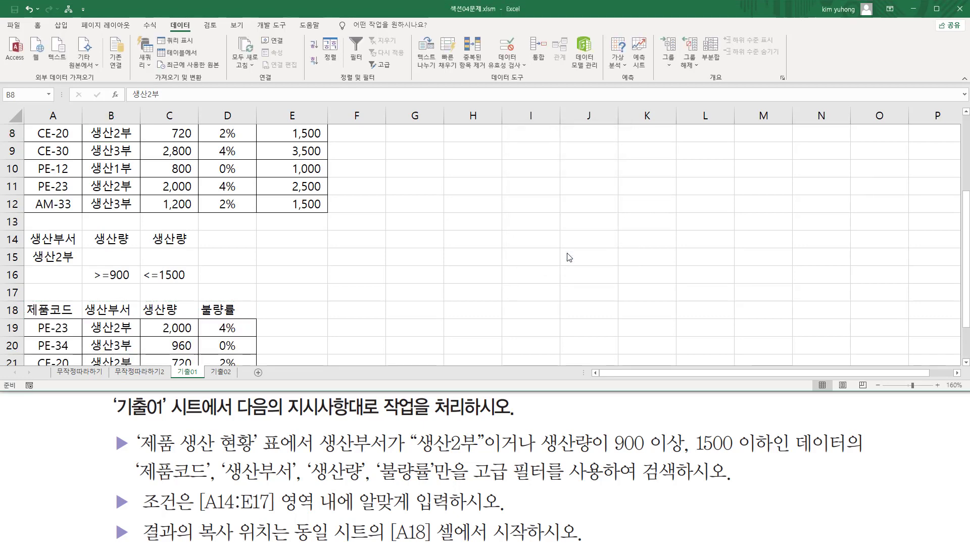
Step: Check the extracted rows beneath the output headings in row 18
scroll(299, 232, "down", 2)
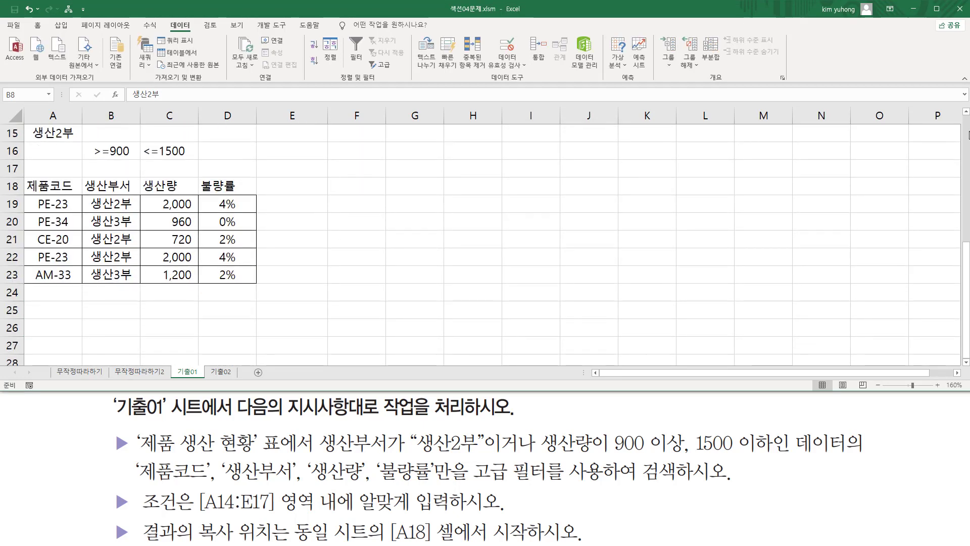
left_click(966, 112)
left_click(965, 111)
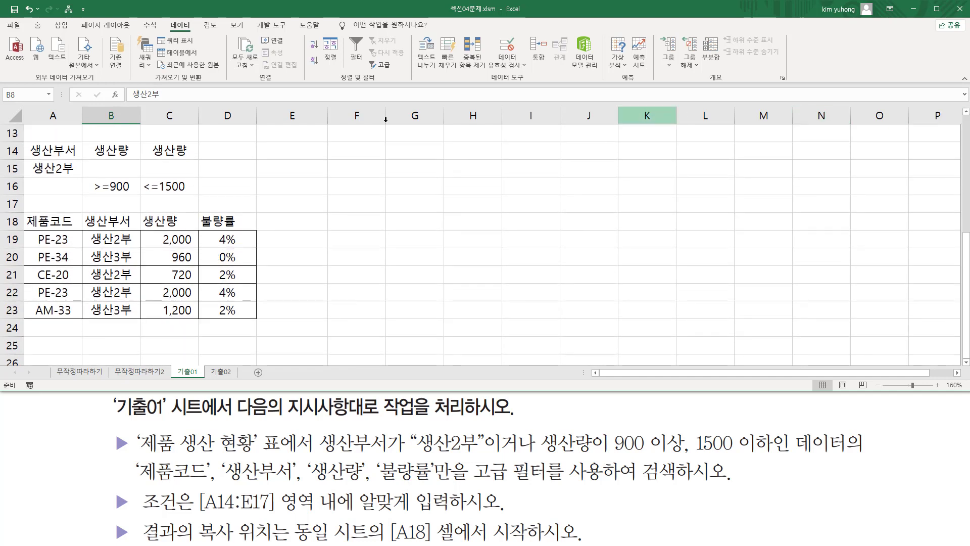
left_click_drag(25, 213, 259, 319)
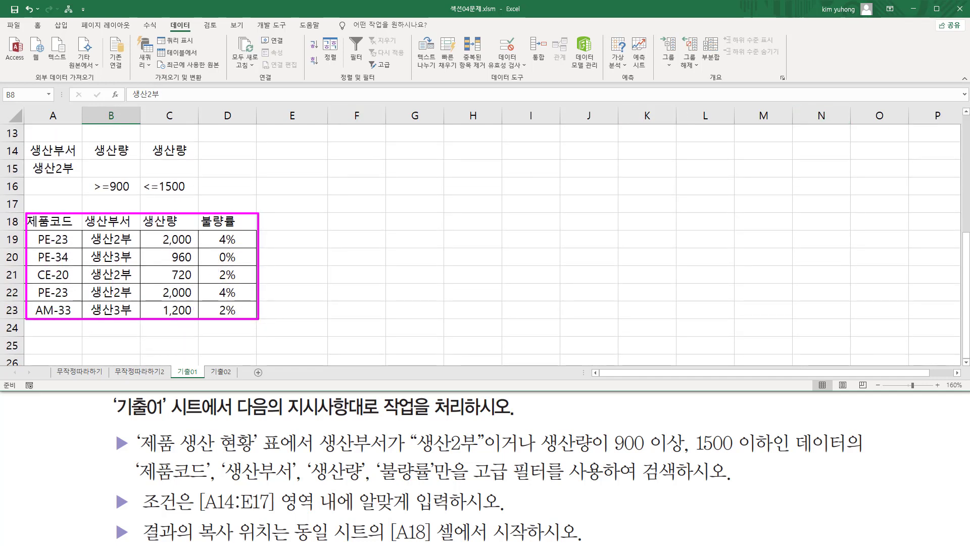
key("Escape")
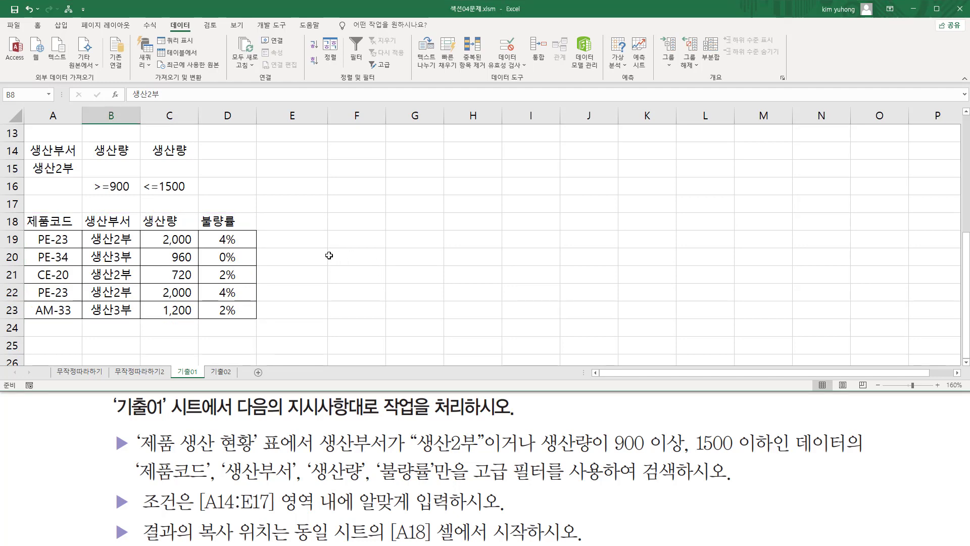
Step: Review the criteria block A14:C16, the source table A3:E12 and the output headings A18:D18 used by the filter
scroll(329, 255, "up", 3)
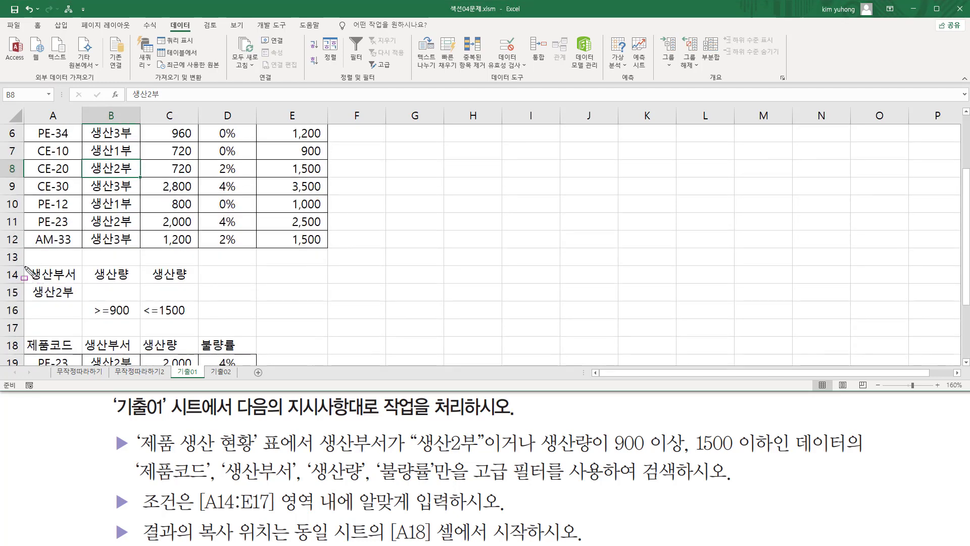
left_click_drag(26, 267, 197, 317)
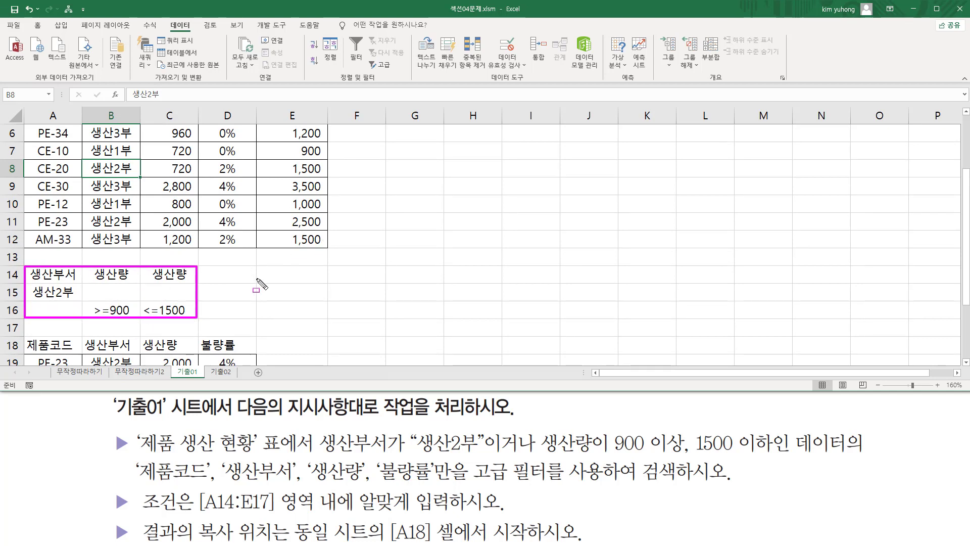
key("Escape")
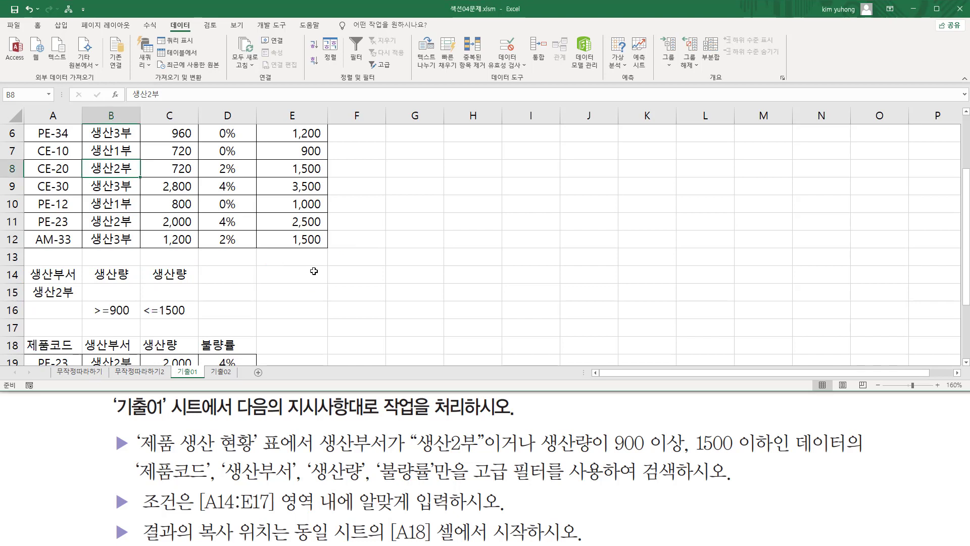
left_click_drag(31, 271, 214, 329)
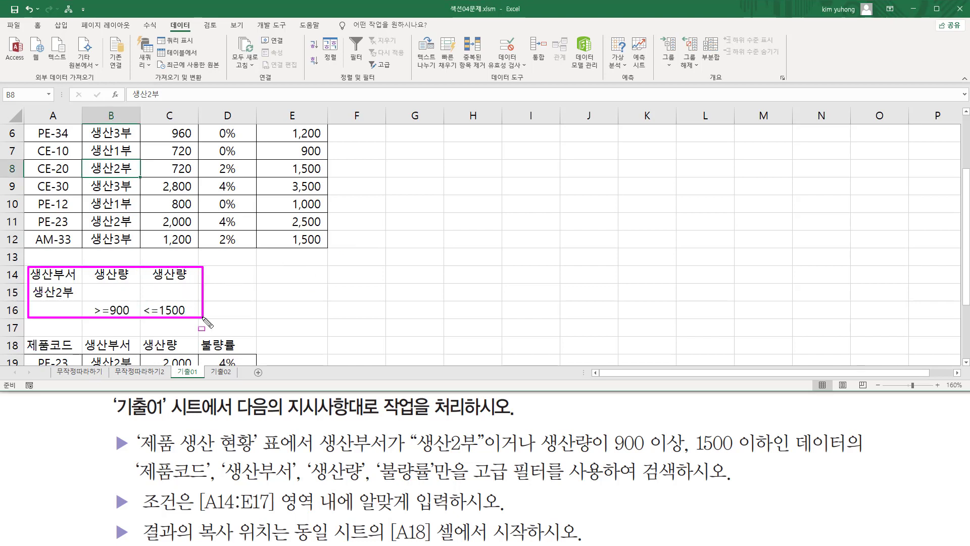
key("Escape")
scroll(337, 297, "up", 2)
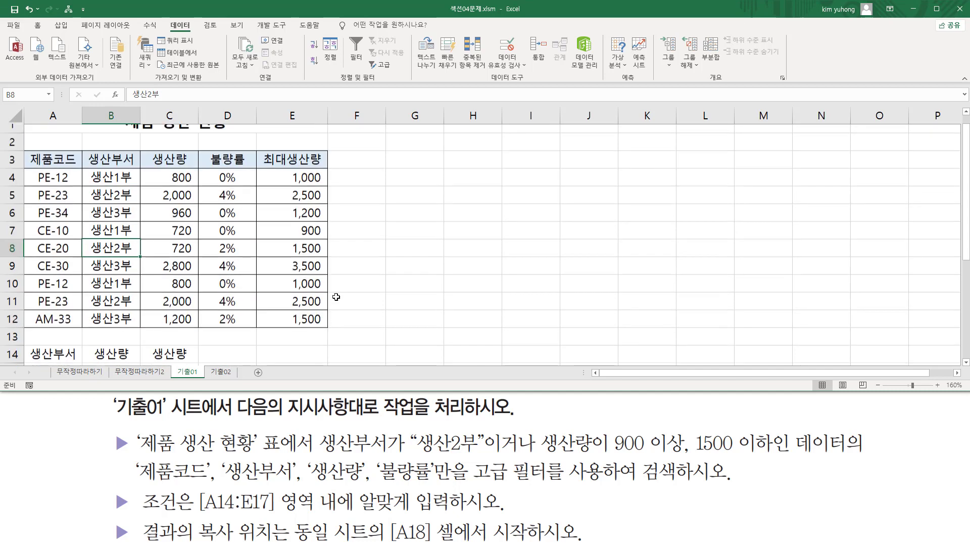
mouse_move(28, 164)
left_mouse_down()
mouse_move(262, 255)
mouse_move(333, 348)
left_mouse_up()
key("Escape")
scroll(382, 292, "down", 2)
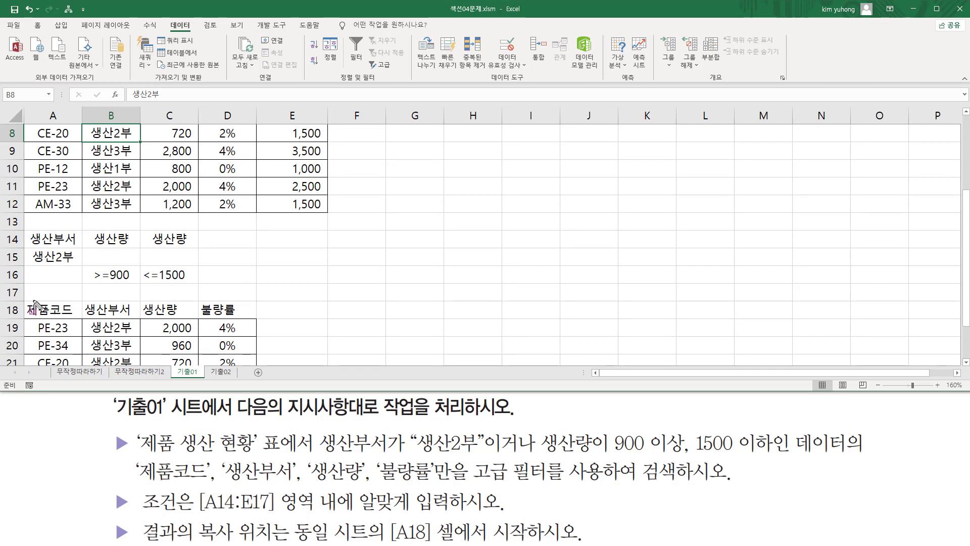
left_click_drag(24, 303, 263, 324)
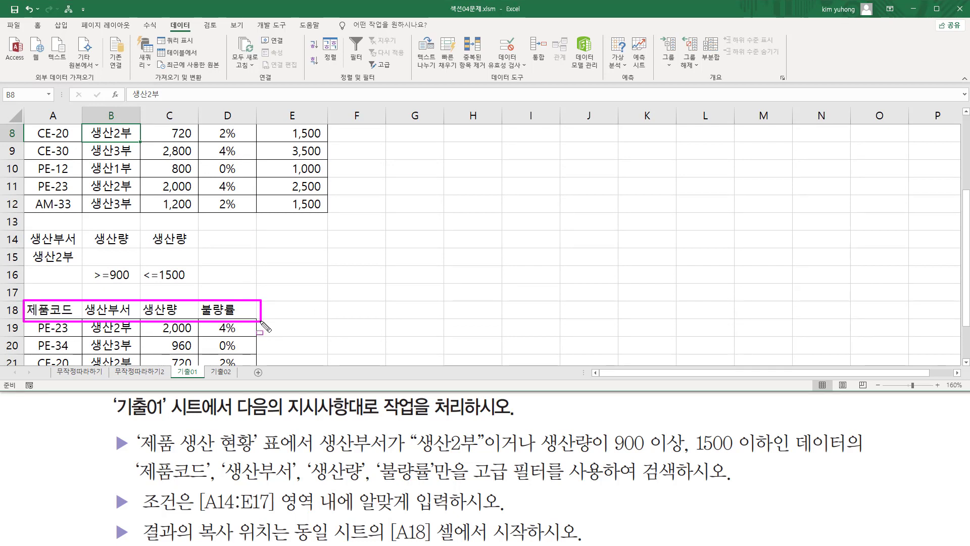
left_click(423, 292)
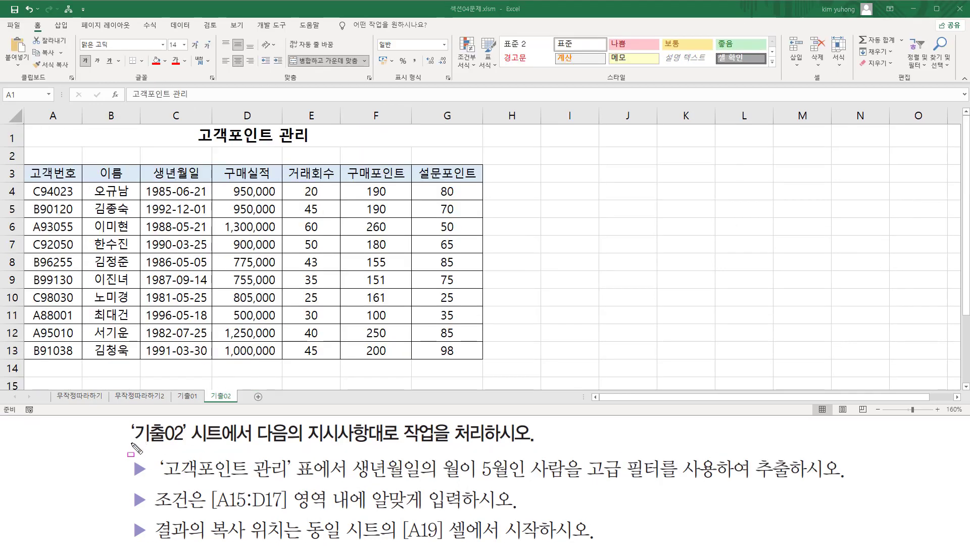
Step: Read the task heading for sheet '기출02' and look over its 고객포인트 관리 table
mouse_move(132, 451)
left_mouse_down()
mouse_move(162, 445)
mouse_move(185, 422)
mouse_move(225, 421)
left_mouse_up()
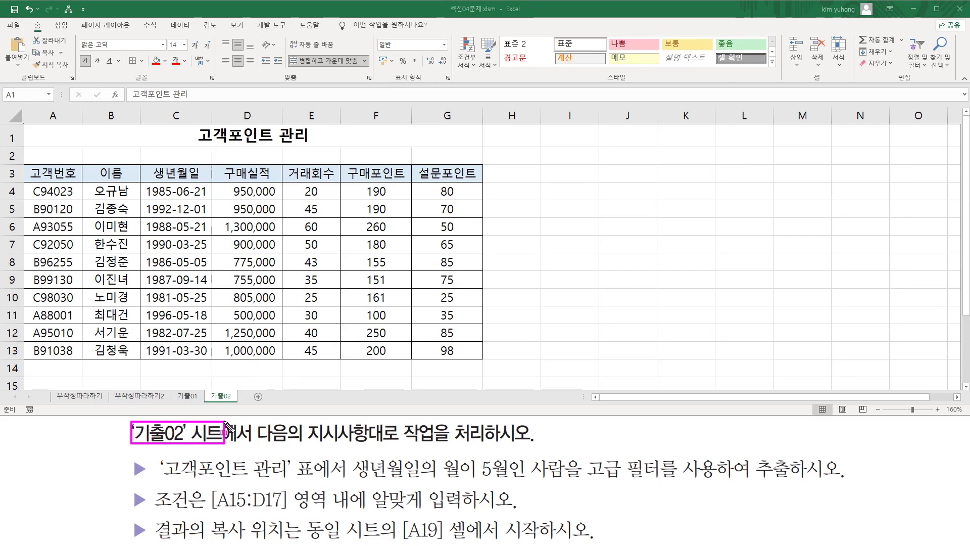
left_click_drag(205, 384, 236, 404)
mouse_move(21, 160)
left_mouse_down()
mouse_move(425, 357)
mouse_move(480, 359)
left_mouse_up()
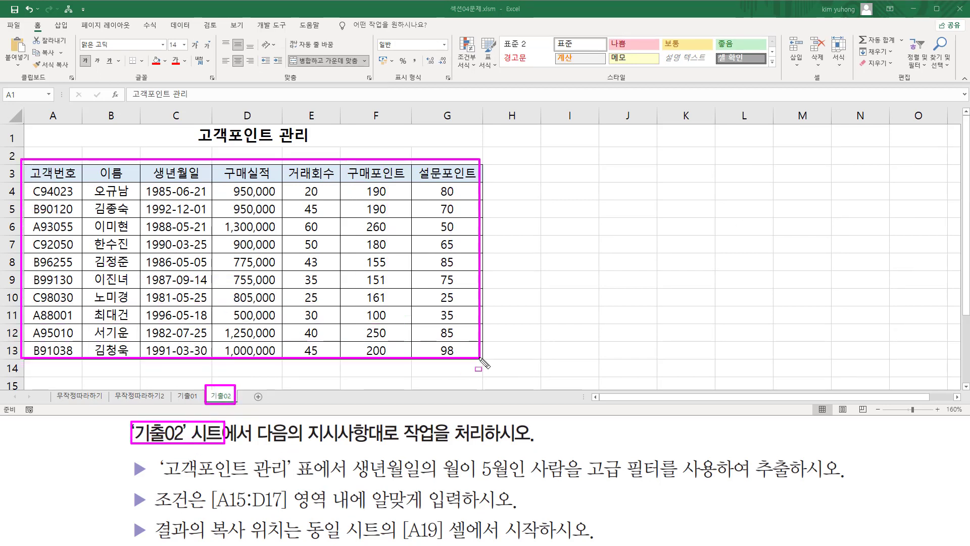
left_click_drag(259, 444, 528, 449)
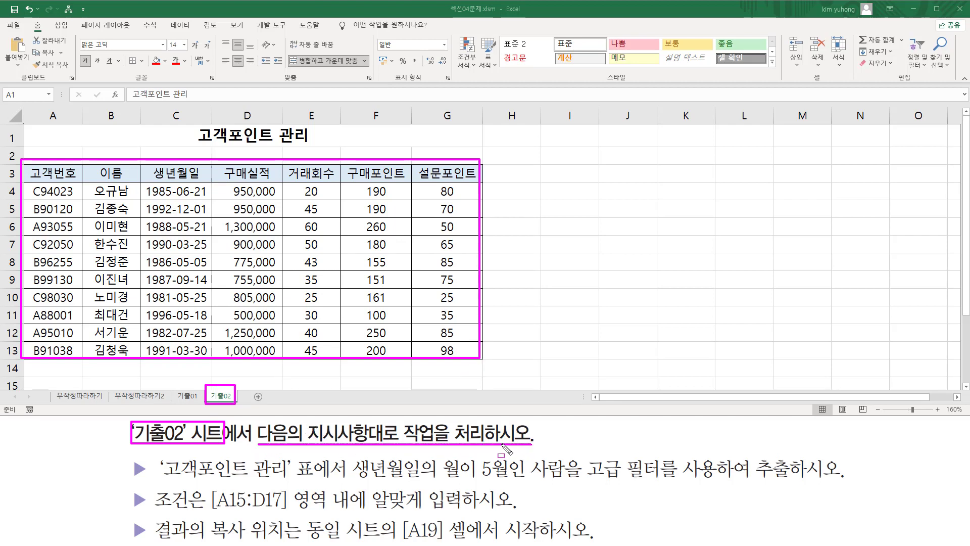
left_click_drag(134, 461, 142, 543)
key("Escape")
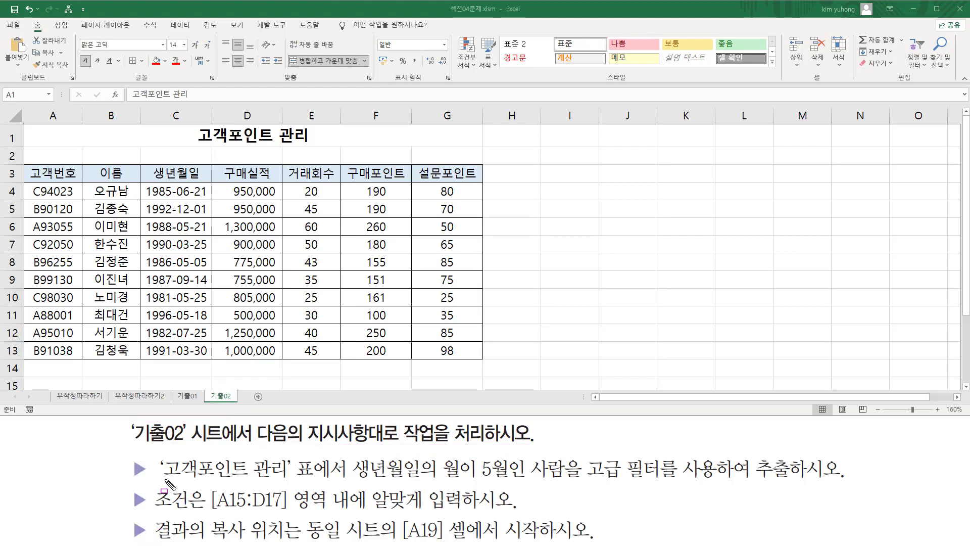
Step: Compare the task's condition on the birth month with the dates in the 생년월일 column
left_click_drag(164, 479, 421, 477)
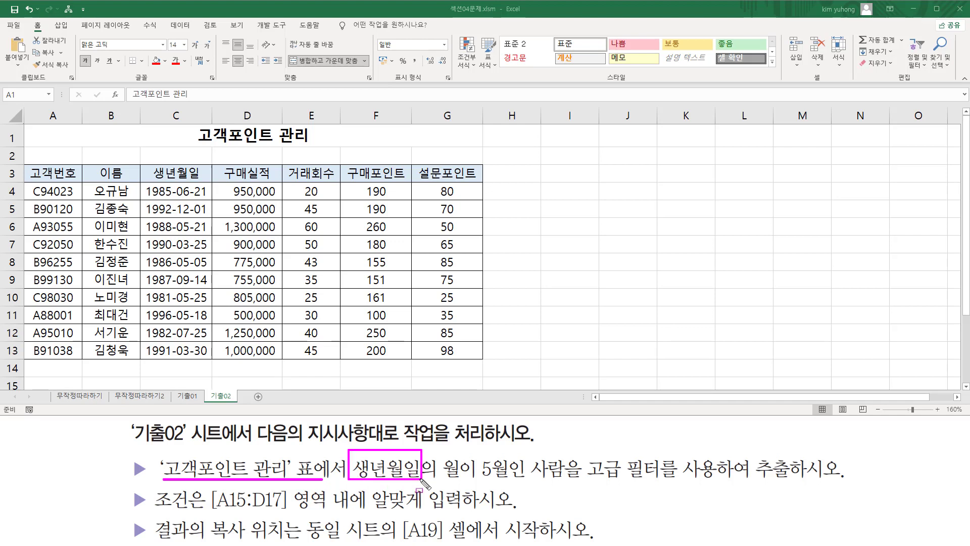
left_click_drag(144, 184, 216, 357)
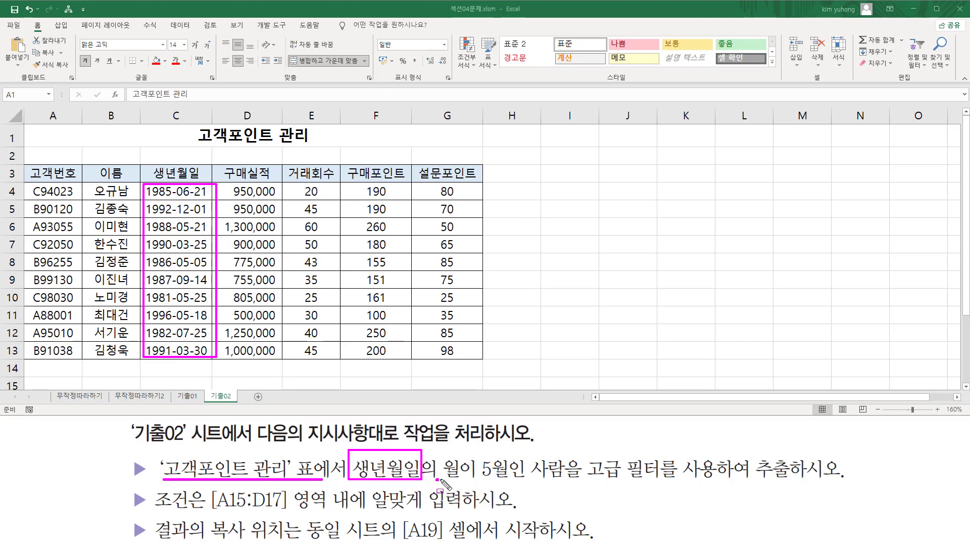
mouse_move(438, 479)
left_mouse_down()
mouse_move(811, 491)
mouse_move(790, 486)
left_mouse_up()
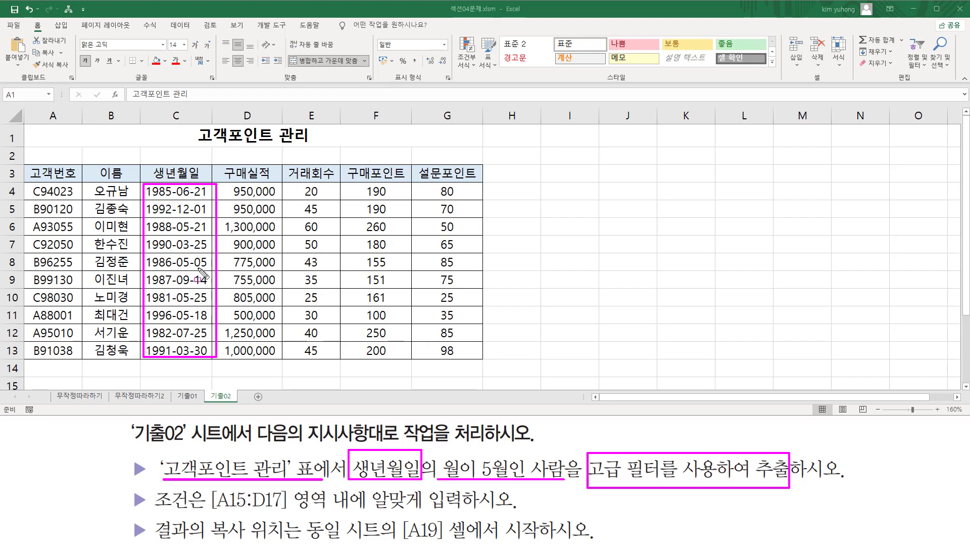
mouse_move(441, 450)
left_mouse_down()
mouse_move(457, 486)
mouse_move(513, 485)
left_mouse_up()
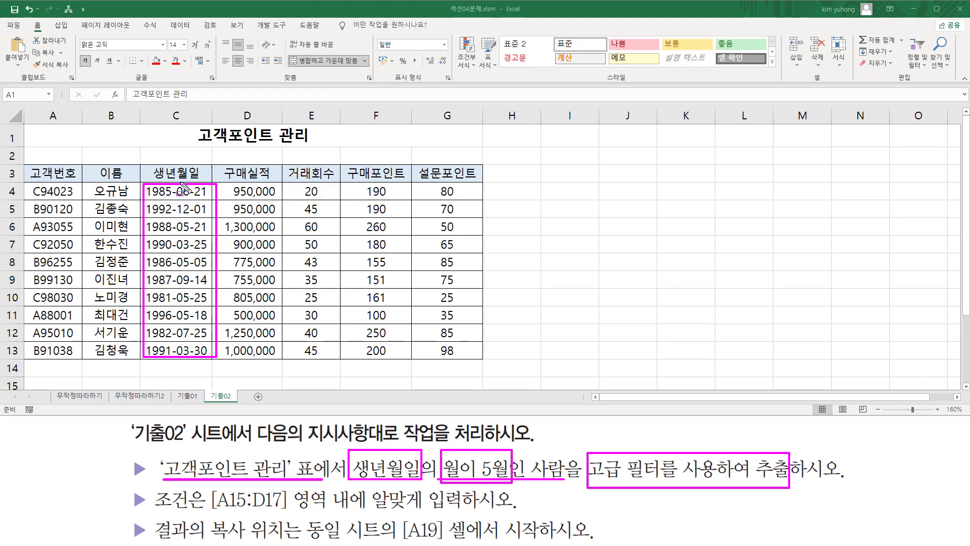
left_click_drag(176, 178, 190, 365)
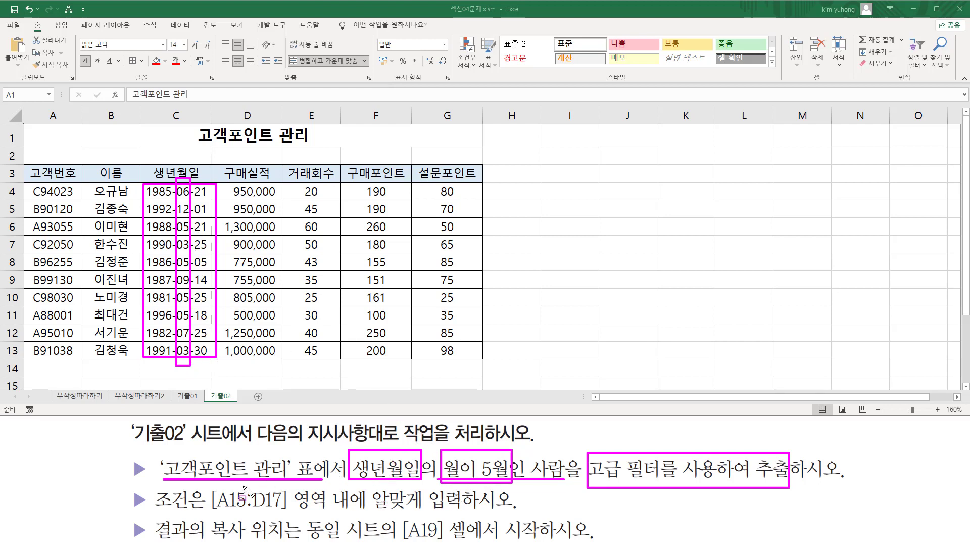
Step: Read the task lines that give the criteria range and the cell where the copied results start
mouse_move(211, 510)
left_mouse_down()
mouse_move(293, 511)
mouse_move(287, 490)
left_mouse_up()
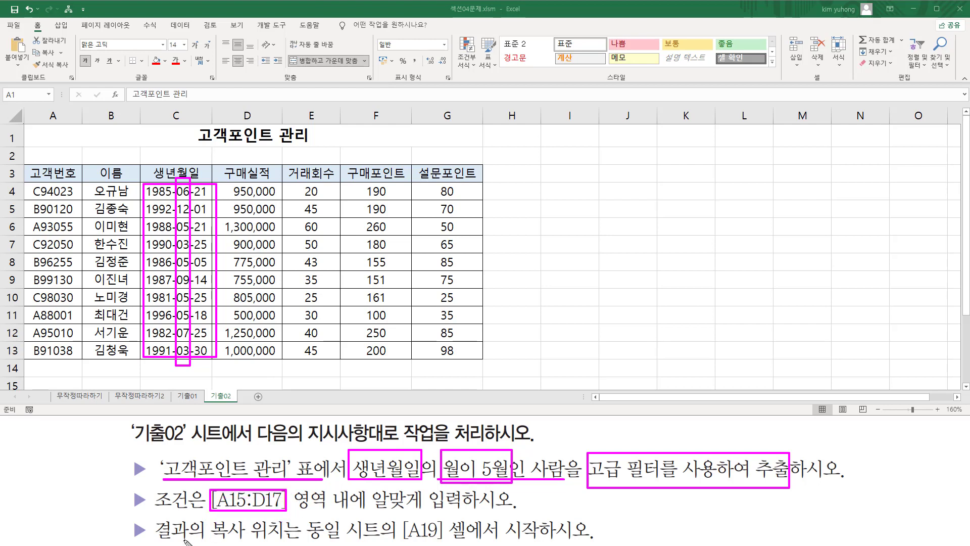
mouse_move(403, 542)
left_mouse_down()
mouse_move(403, 518)
mouse_move(447, 517)
mouse_move(449, 542)
mouse_move(596, 541)
left_mouse_up()
key("Escape")
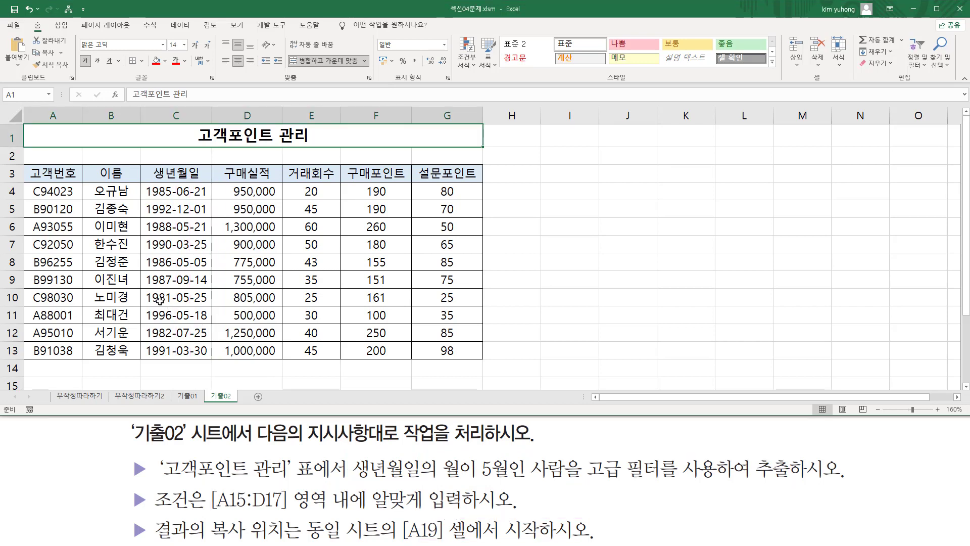
Step: Locate the criteria area A15:D17 below the table and look over its four columns
scroll(159, 302, "down", 3)
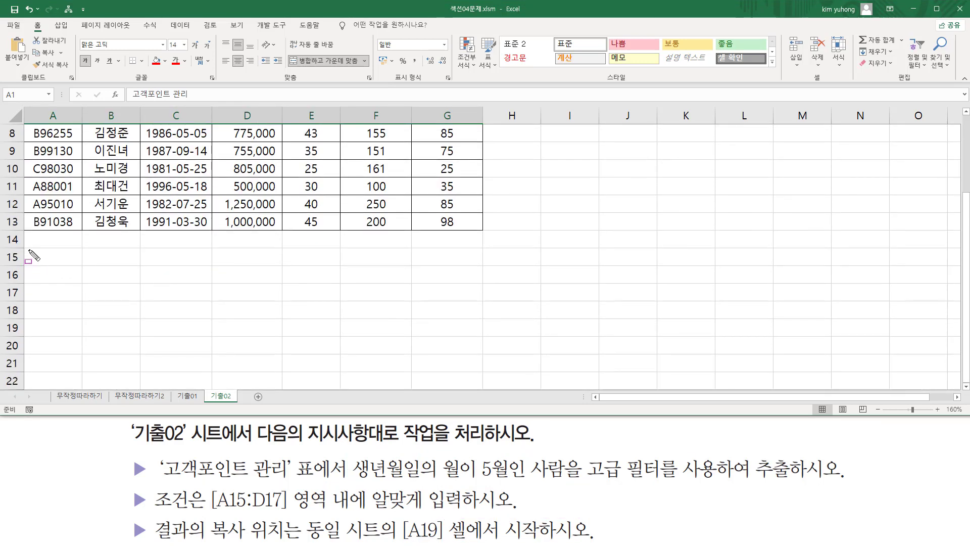
mouse_move(29, 249)
left_mouse_down()
mouse_move(144, 293)
mouse_move(222, 305)
mouse_move(282, 299)
left_mouse_up()
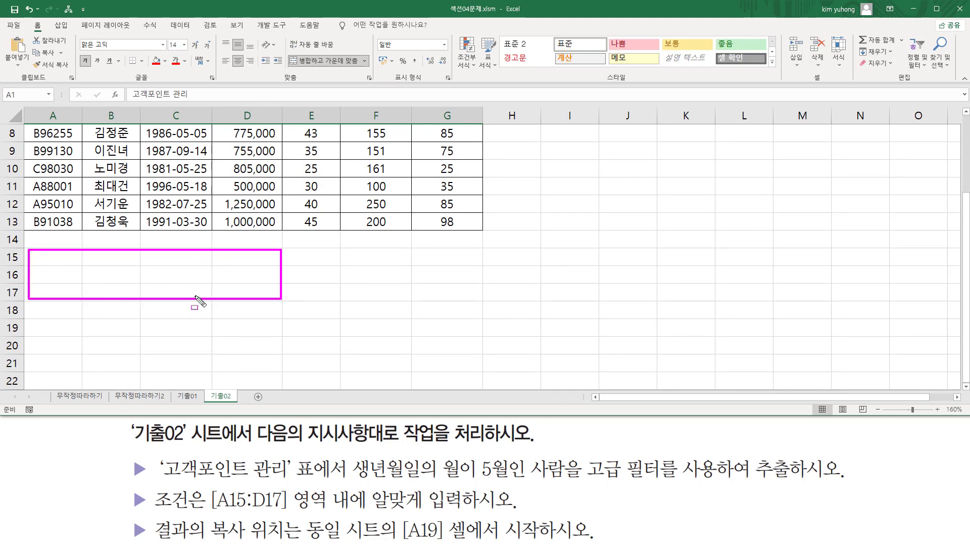
left_click_drag(48, 256, 67, 288)
left_click_drag(98, 256, 136, 290)
left_click_drag(168, 248, 203, 292)
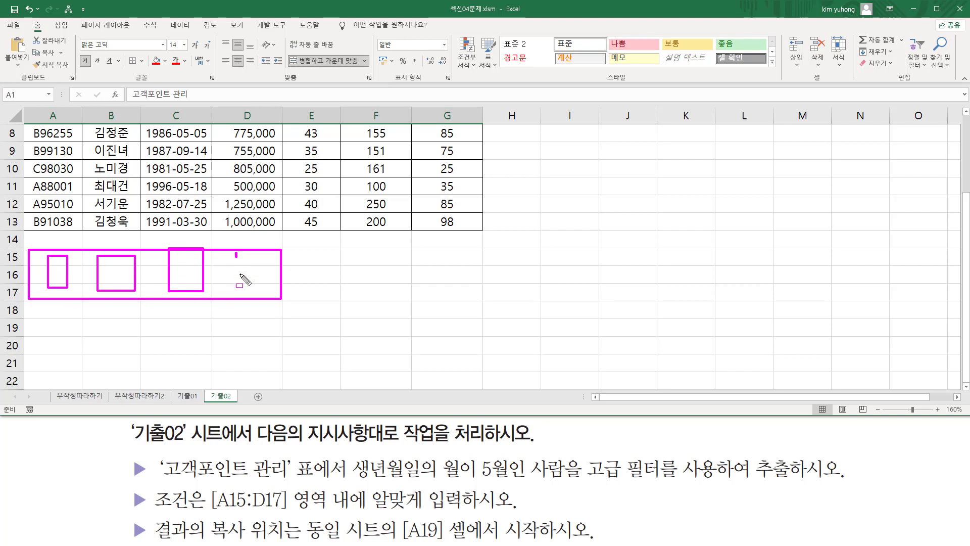
left_click_drag(235, 253, 263, 301)
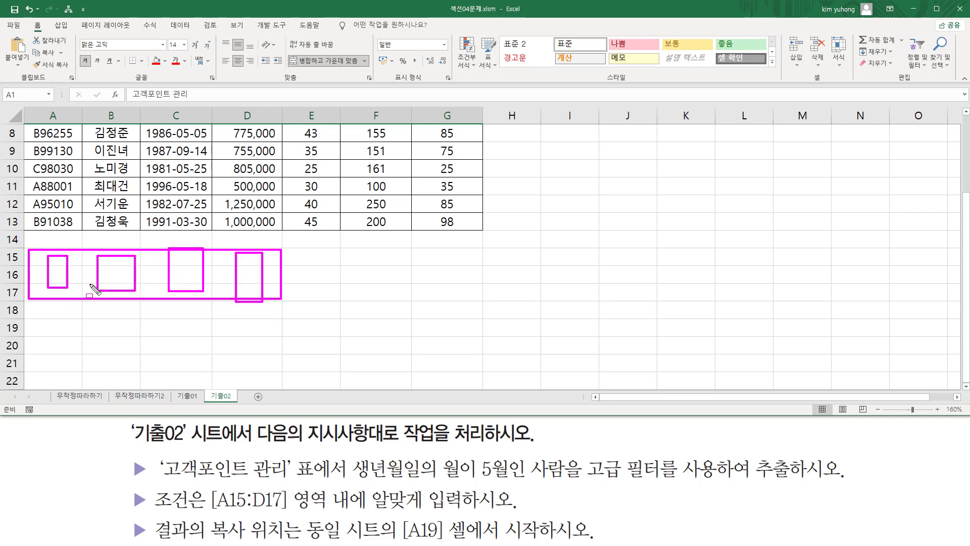
key("Escape")
Step: Enter the criteria heading 생년월일 in cell A15
left_click(54, 262)
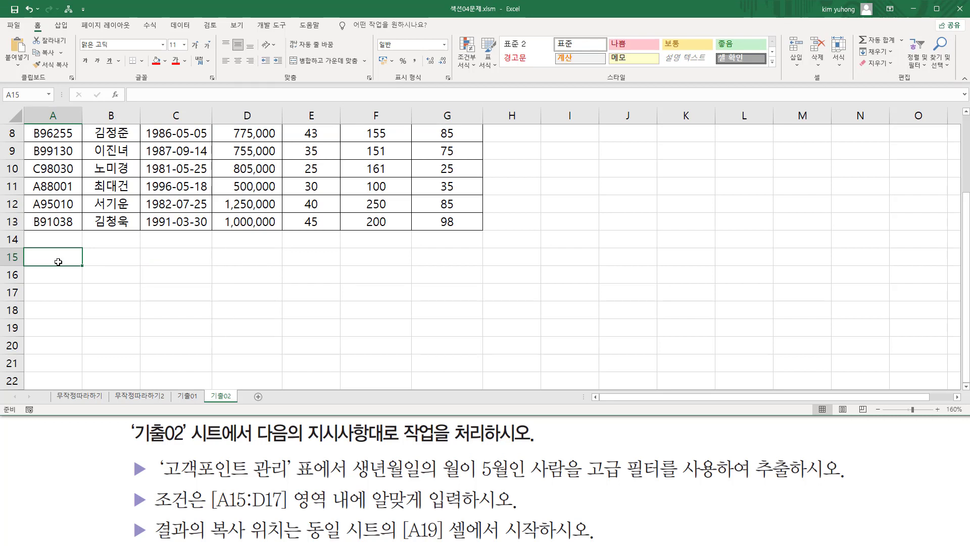
type("ㅅ")
type("생년월일")
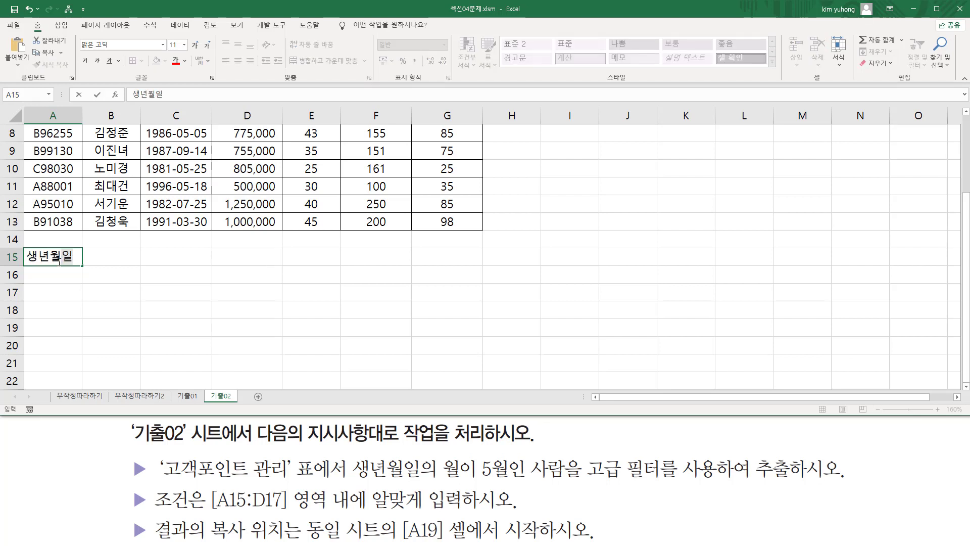
key("Return")
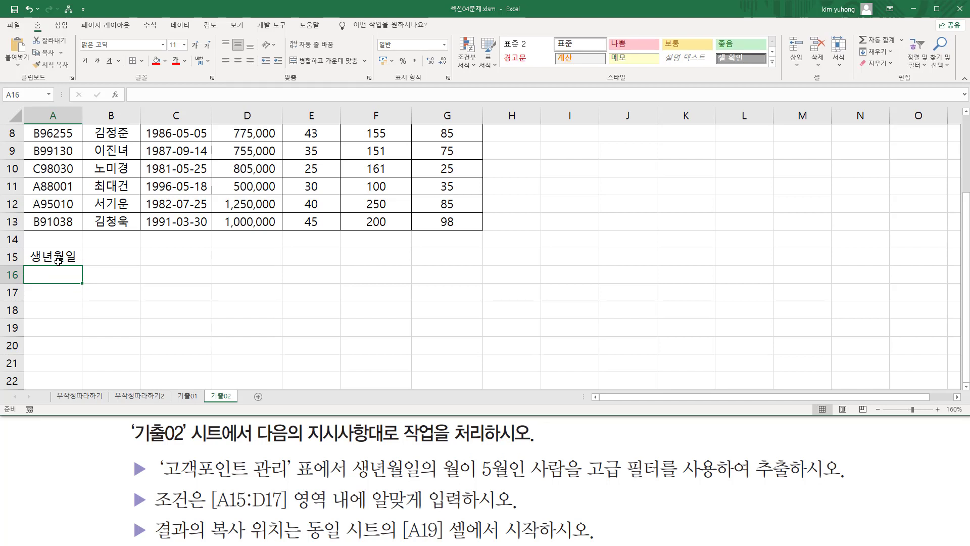
Step: Enter the formula =MONTH(C4) in A16 and compare its result with the month of the first date
type("=")
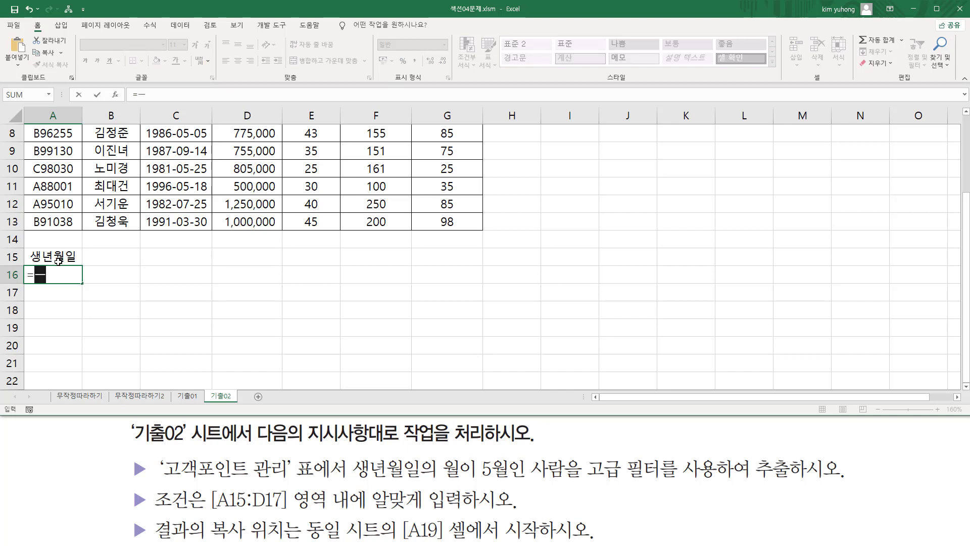
type("MONTH(")
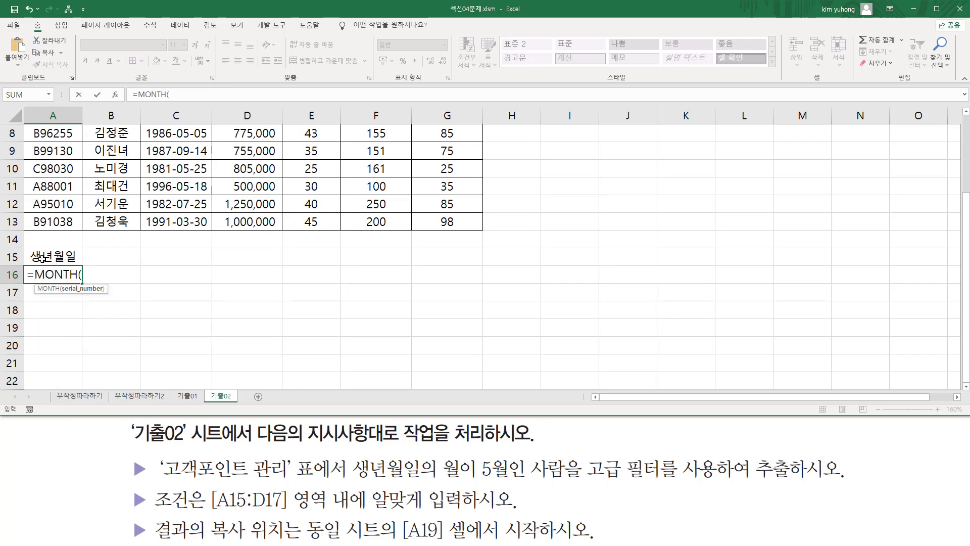
scroll(81, 236, "up", 3)
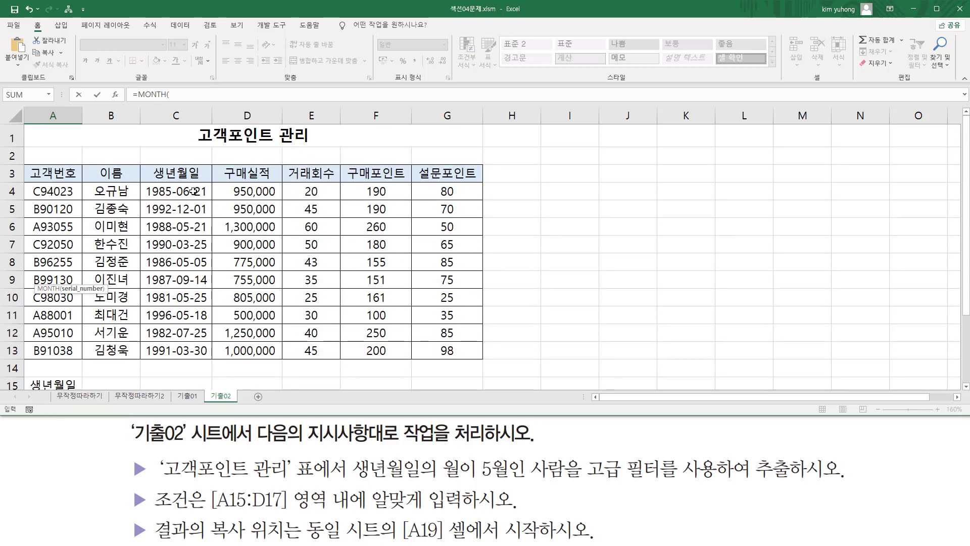
left_click(194, 191)
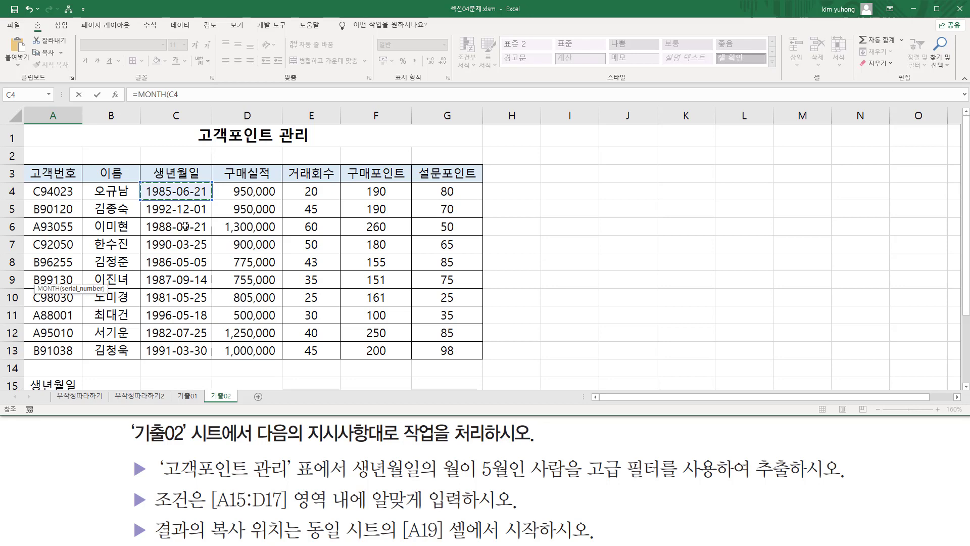
key("Return")
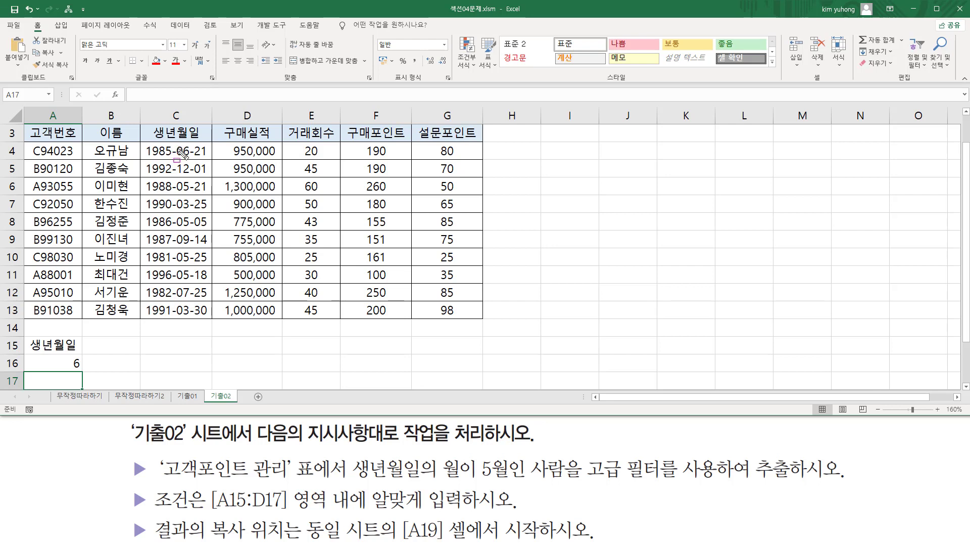
left_click_drag(175, 142, 192, 159)
left_click_drag(65, 354, 84, 374)
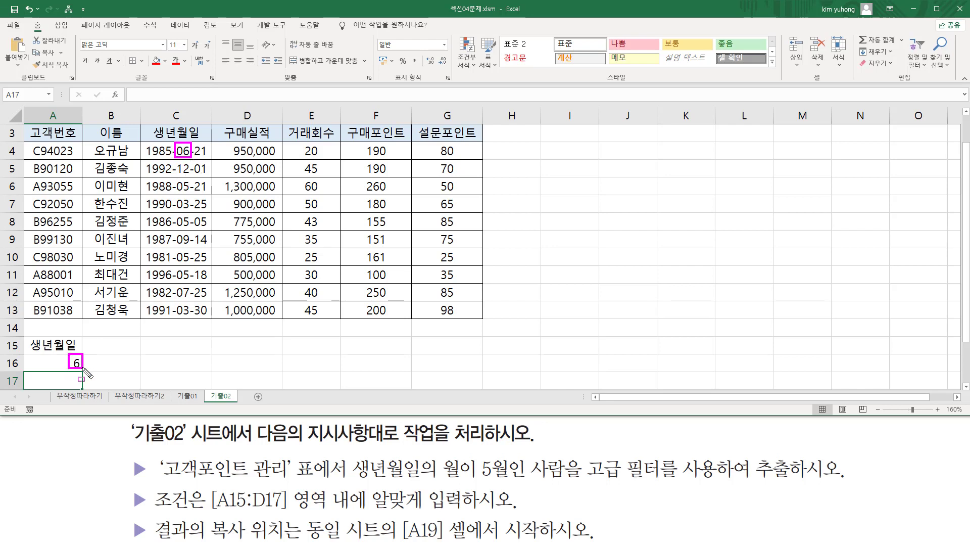
key("Escape")
Step: Extend the formula in A16 to =MONTH(C4)=5
left_click(65, 360)
key("F2")
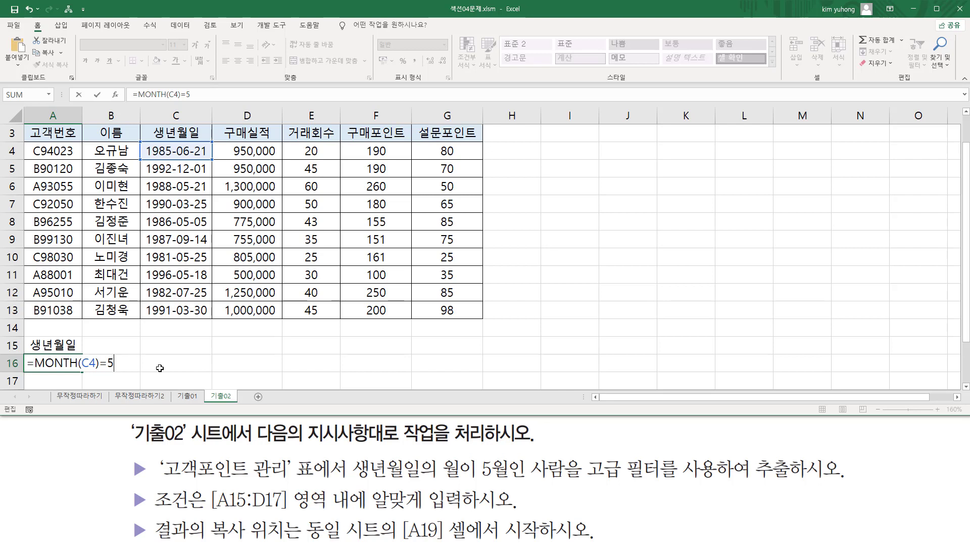
key("Return")
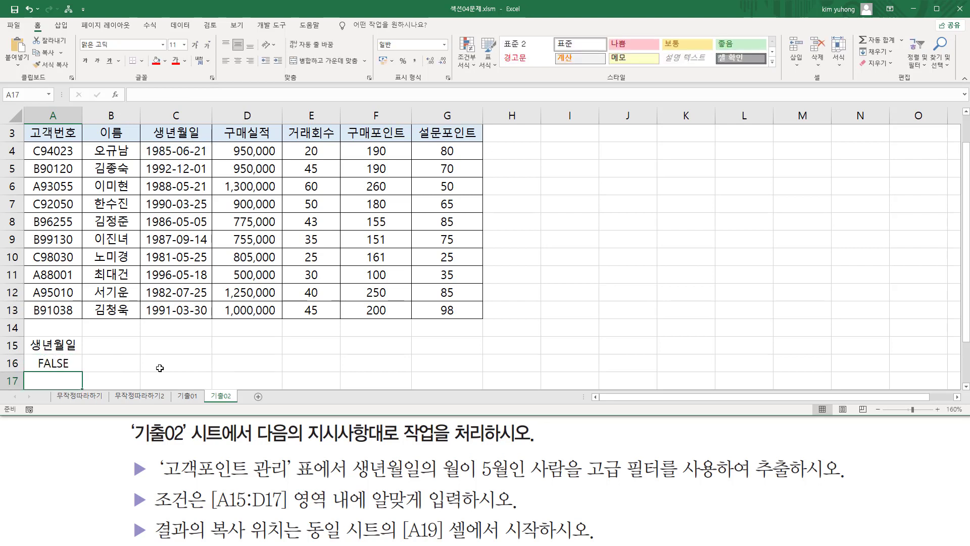
Step: Examine the displayed result of A16 and the formula behind it
left_click(54, 364)
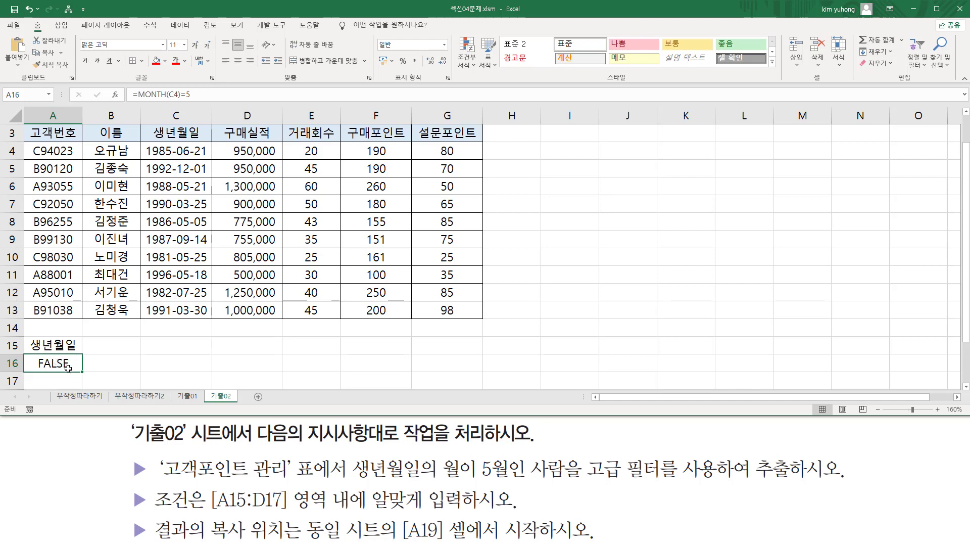
left_click_drag(36, 356, 74, 370)
key("Escape")
double_click(63, 364)
key("Escape")
double_click(63, 365)
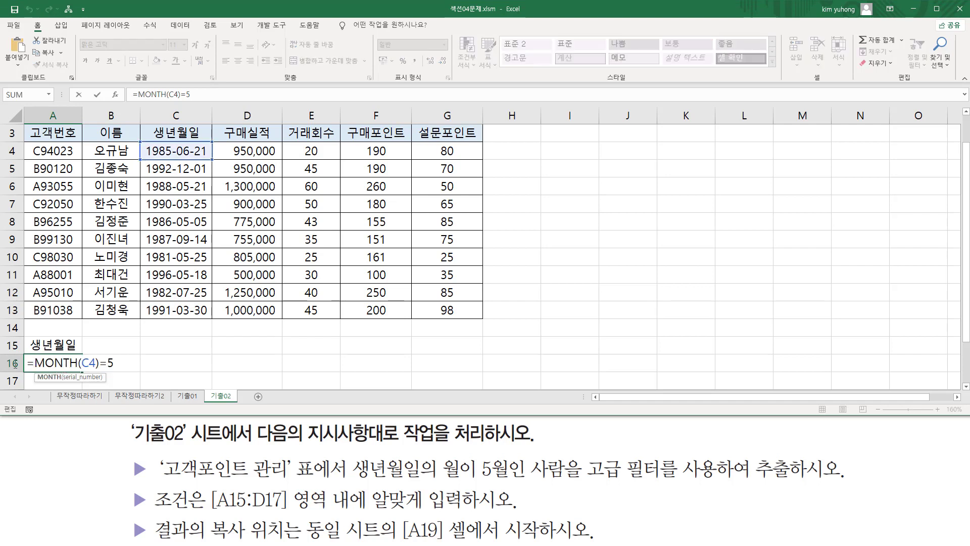
left_click_drag(26, 364, 152, 364)
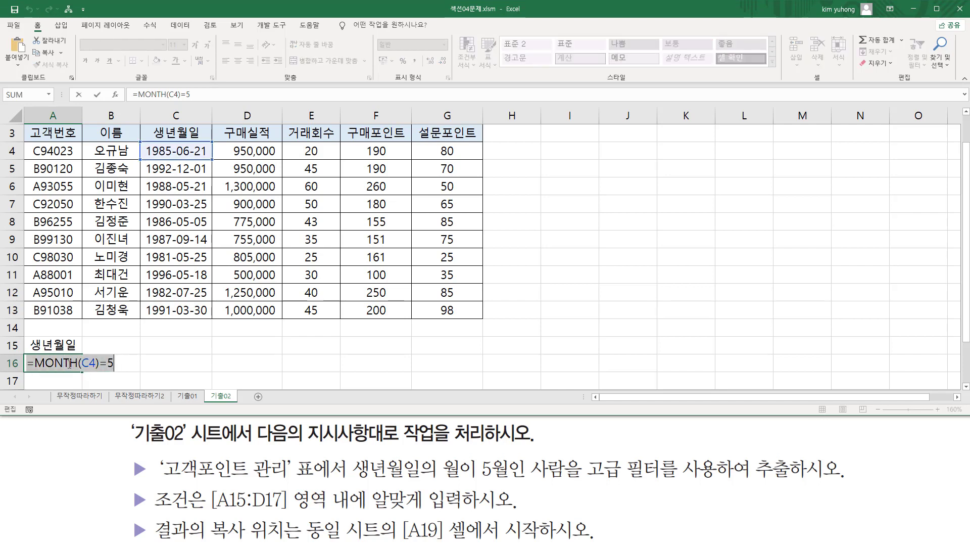
key("Escape")
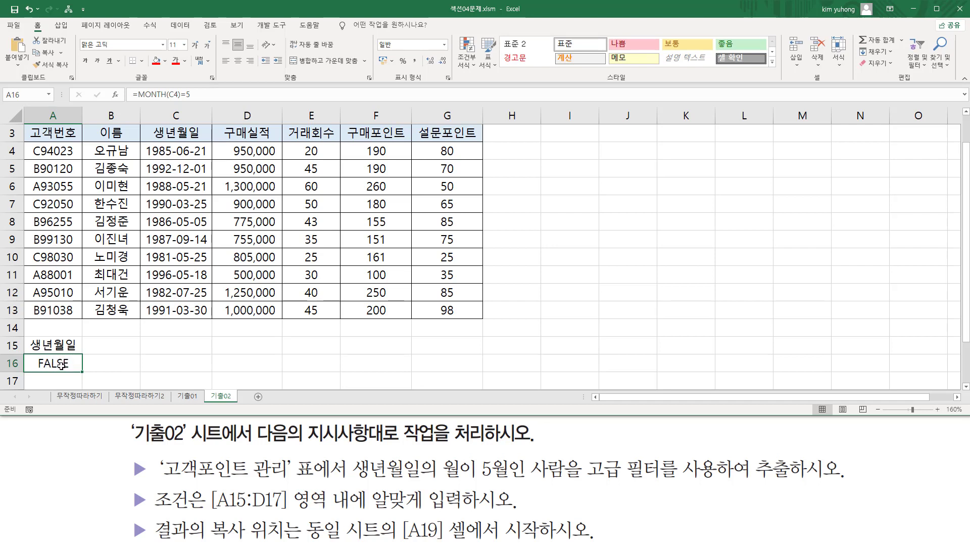
Step: Compare the A15 heading and the A16 formula with the 생년월일 column header and its dates
double_click(68, 364)
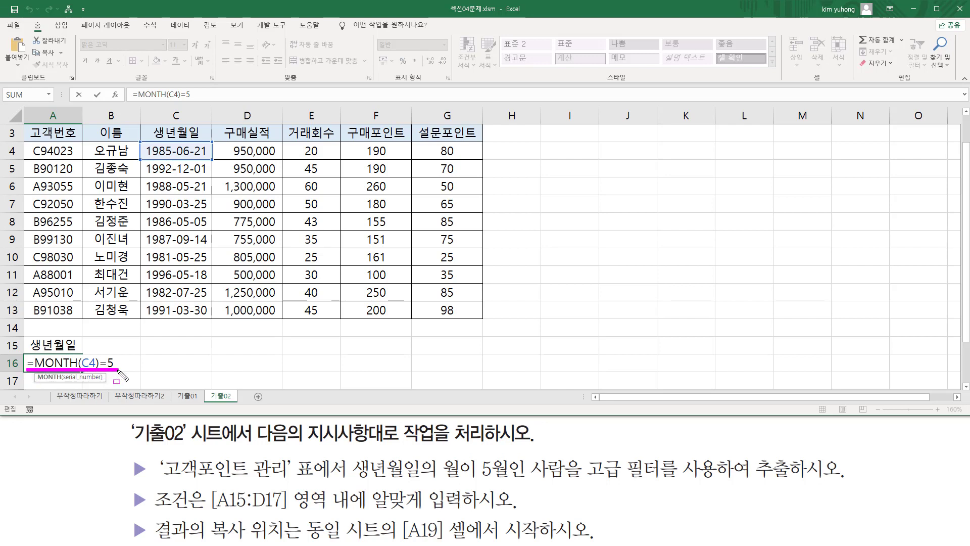
left_click_drag(26, 357, 119, 370)
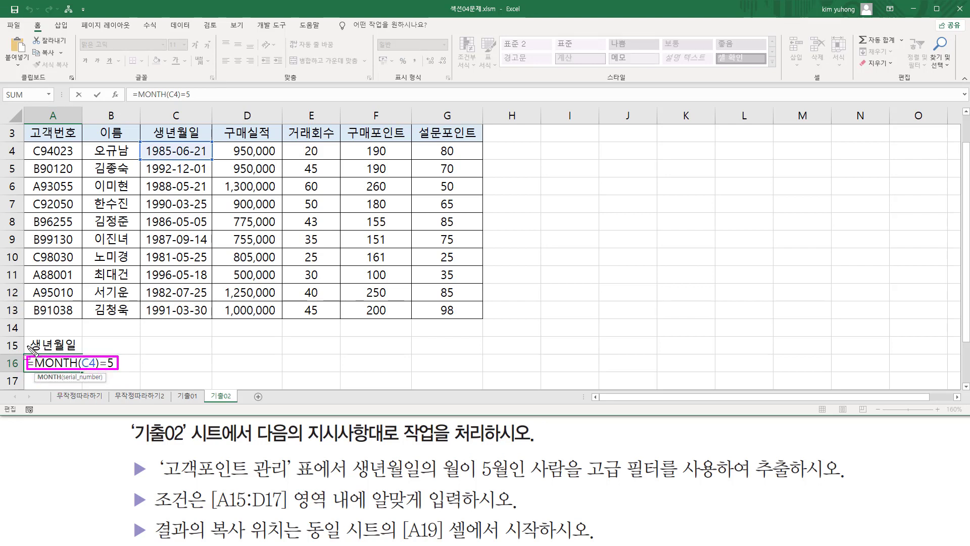
left_click_drag(26, 337, 80, 352)
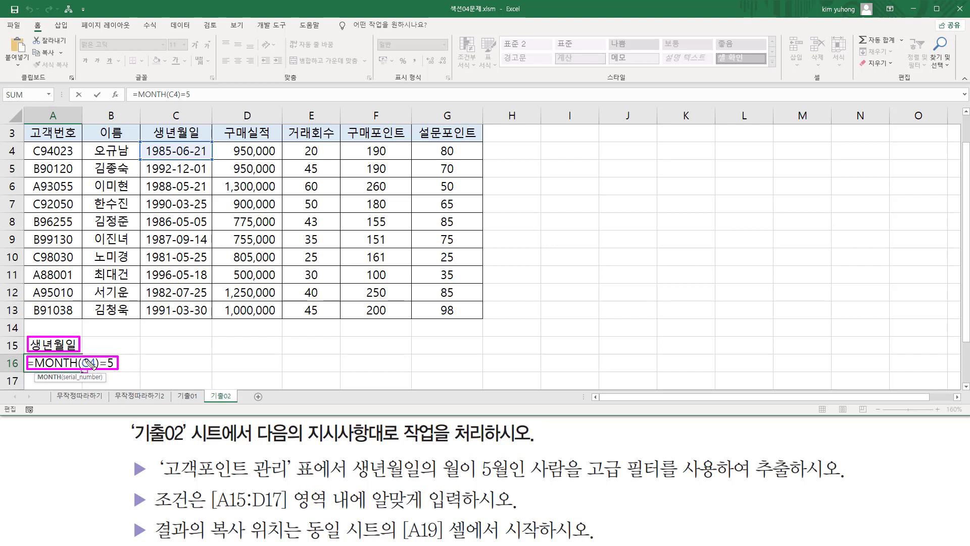
left_click_drag(148, 123, 209, 143)
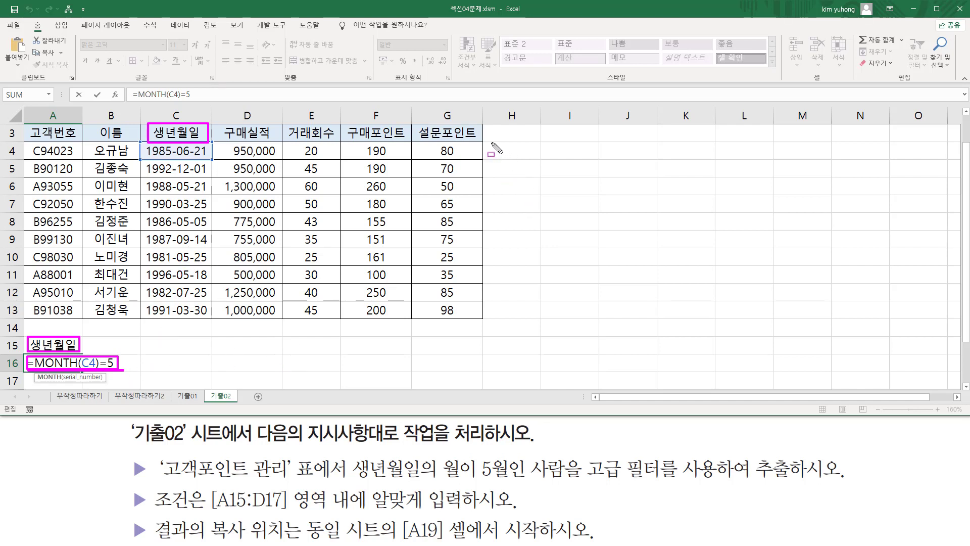
left_click_drag(492, 144, 537, 316)
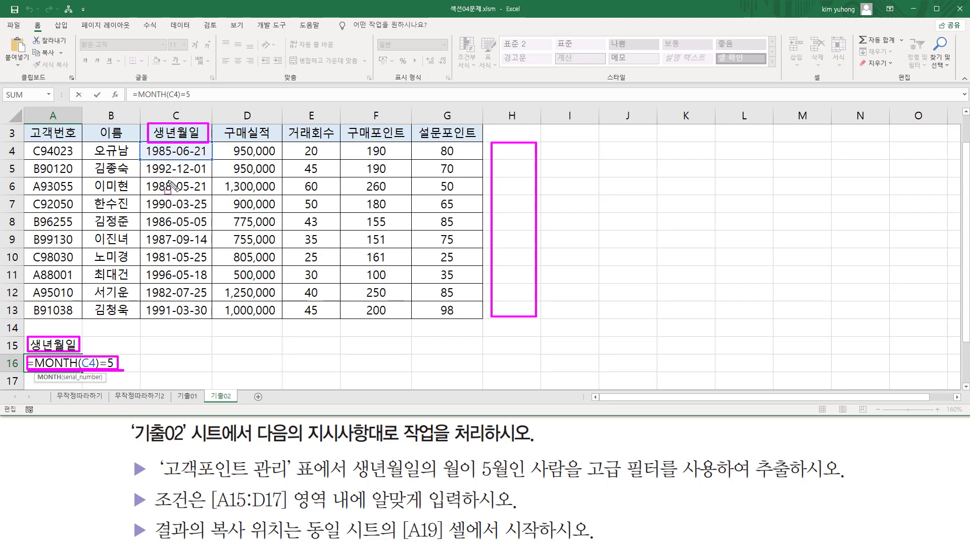
left_click_drag(178, 144, 188, 321)
mouse_move(83, 349)
left_mouse_down()
mouse_move(95, 354)
mouse_move(96, 375)
left_mouse_up()
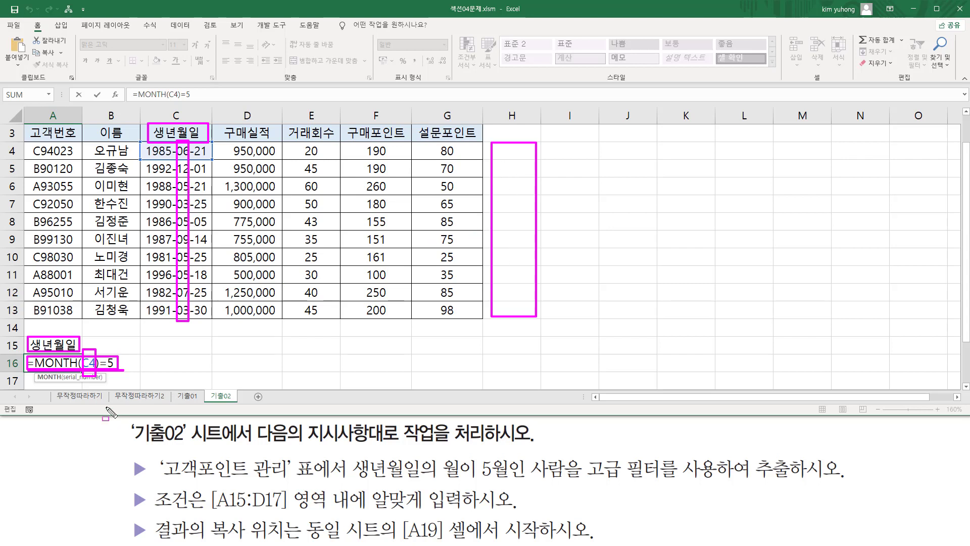
Step: Enter =MONTH(C4) in H4, fill it down to H13 and compare it with the months in the 생년월일 column
left_click(511, 152)
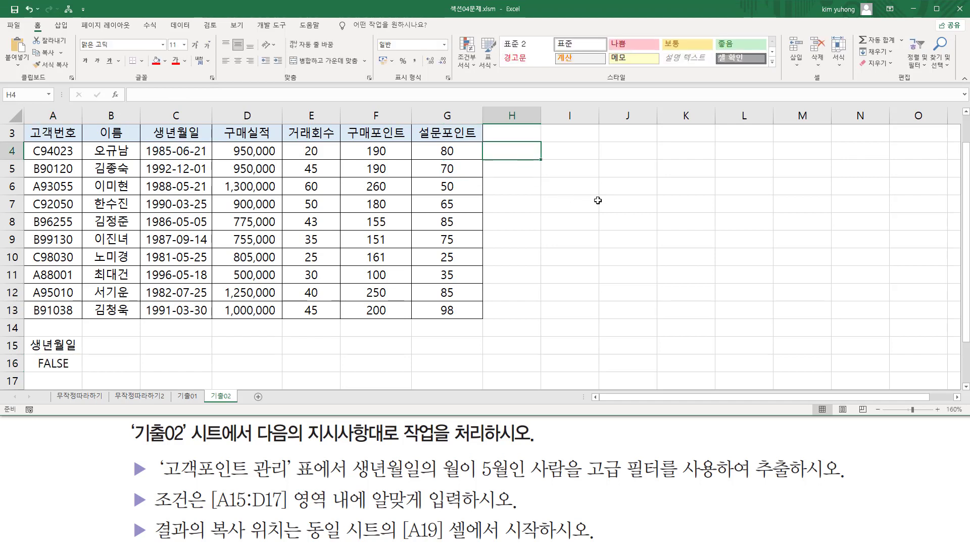
type("=MON")
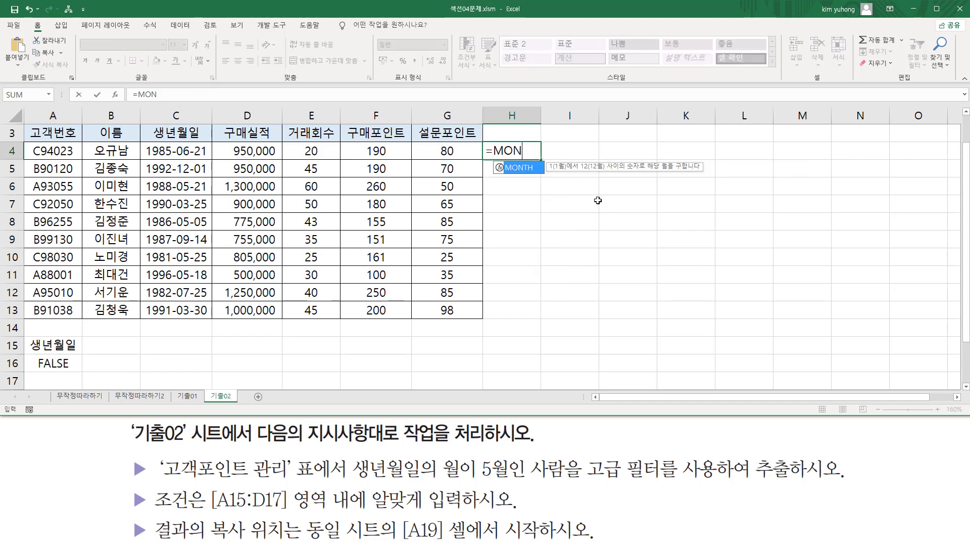
type("TH((")
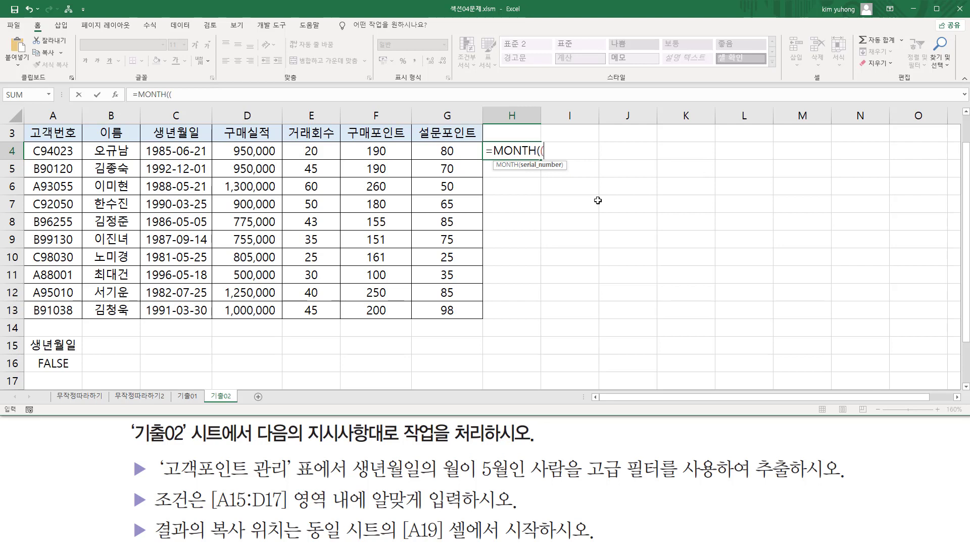
left_click(177, 152)
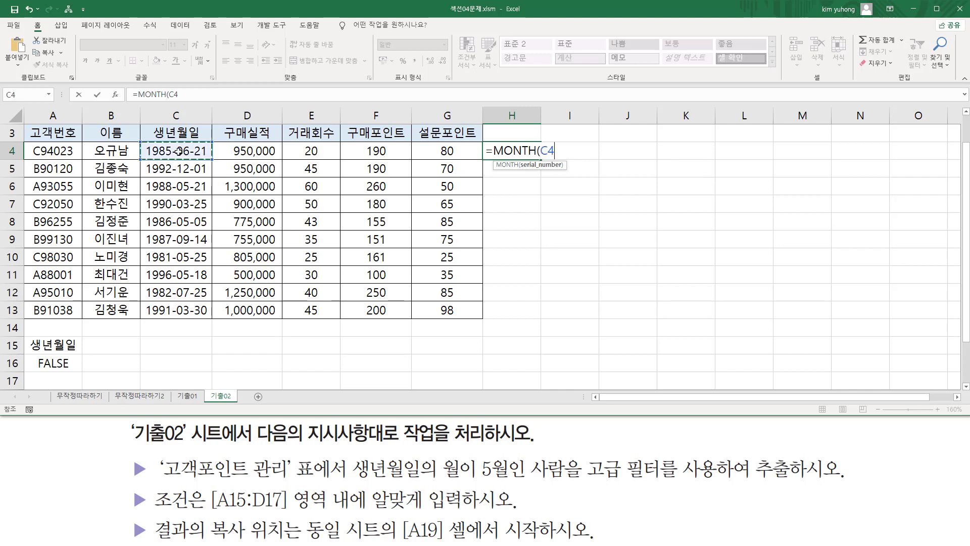
type(")")
key("Return")
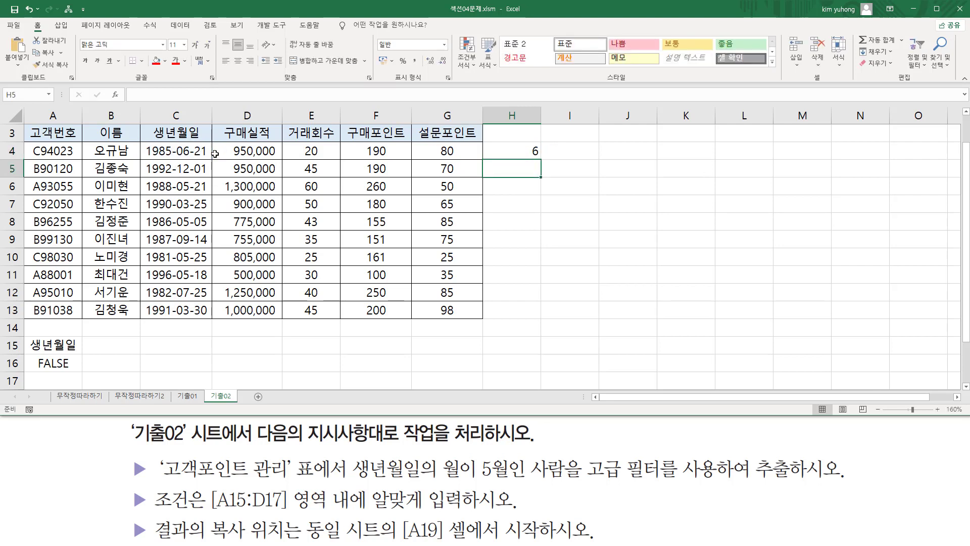
left_click(528, 151)
left_click_drag(540, 159, 531, 319)
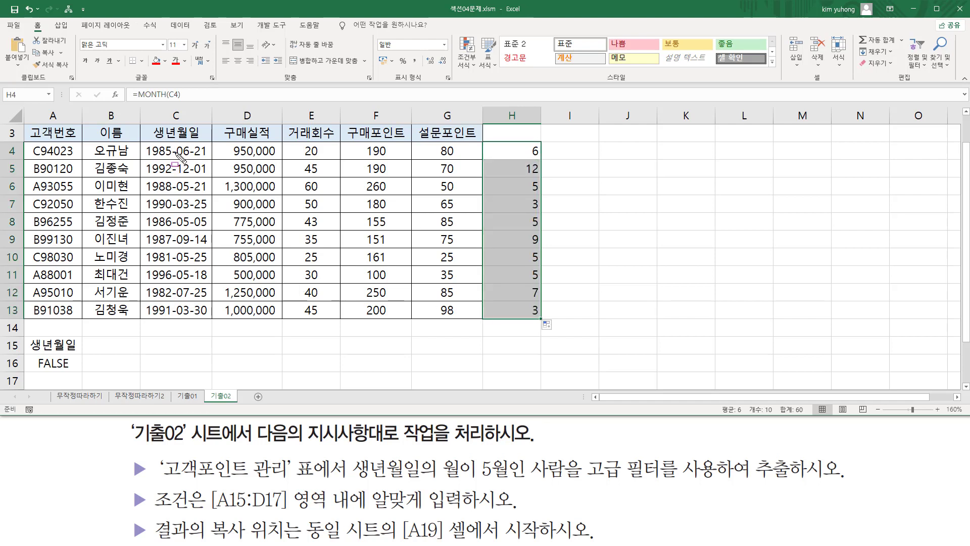
left_click_drag(177, 142, 194, 326)
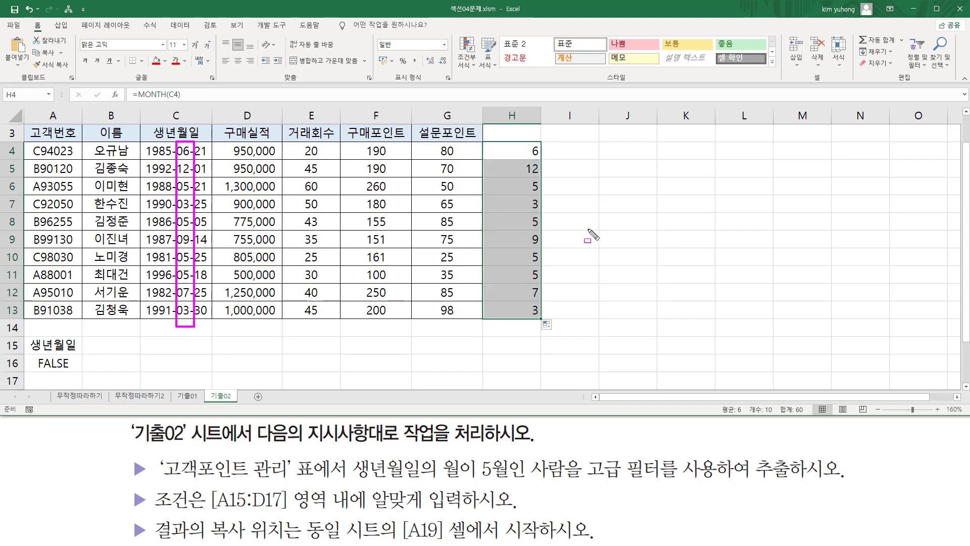
Step: Change the formula in H4 to =MONTH(C4)=5 and fill it down to H13
left_click(520, 151)
double_click(523, 151)
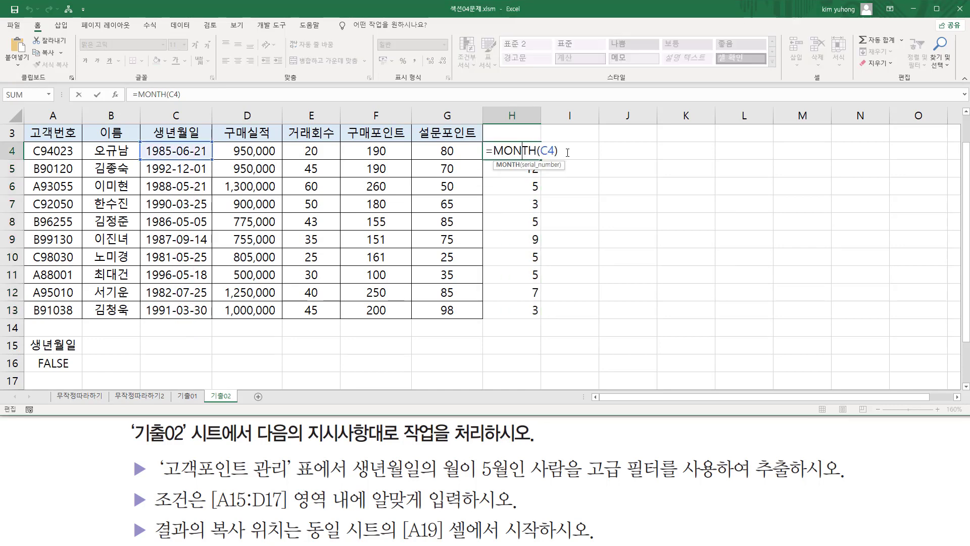
left_click(559, 151)
type("=")
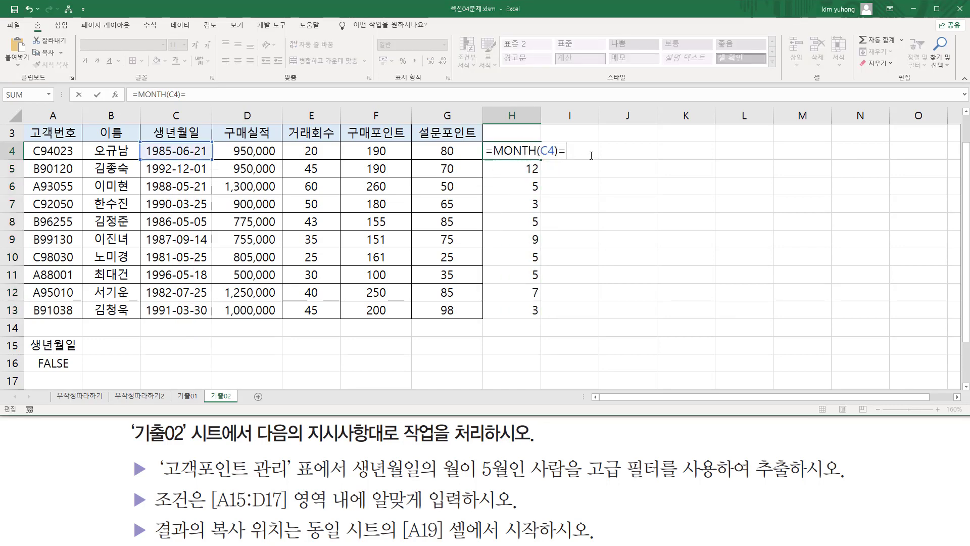
type("5")
key("Return")
left_click(533, 151)
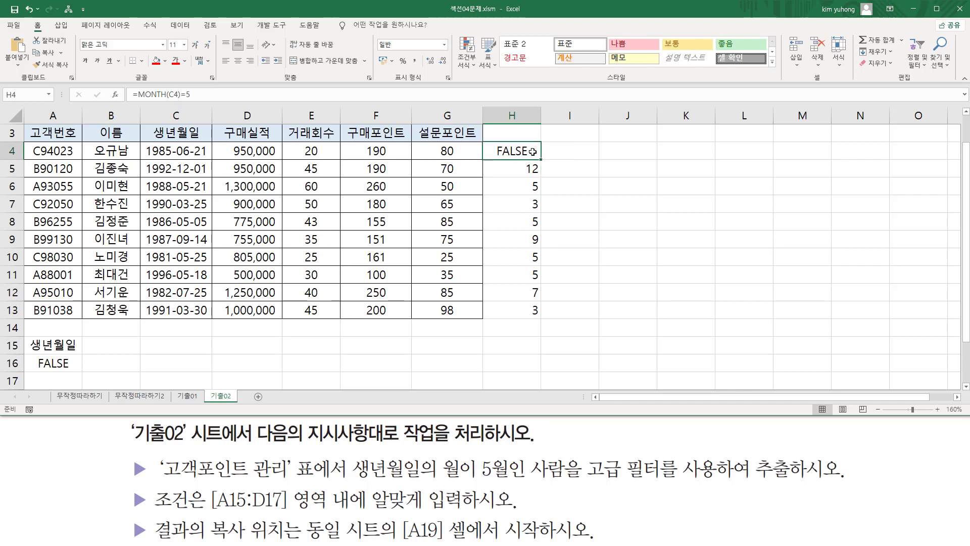
left_click_drag(541, 161, 538, 316)
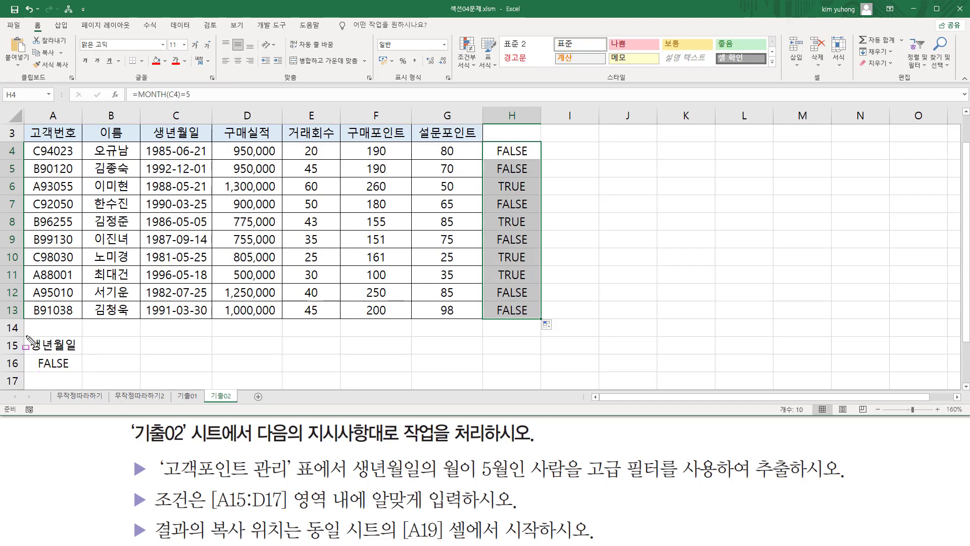
Step: Compare the A15 heading with the 생년월일 column header and the results in H4:H13, and examine the formula in A16
left_click_drag(25, 335, 80, 353)
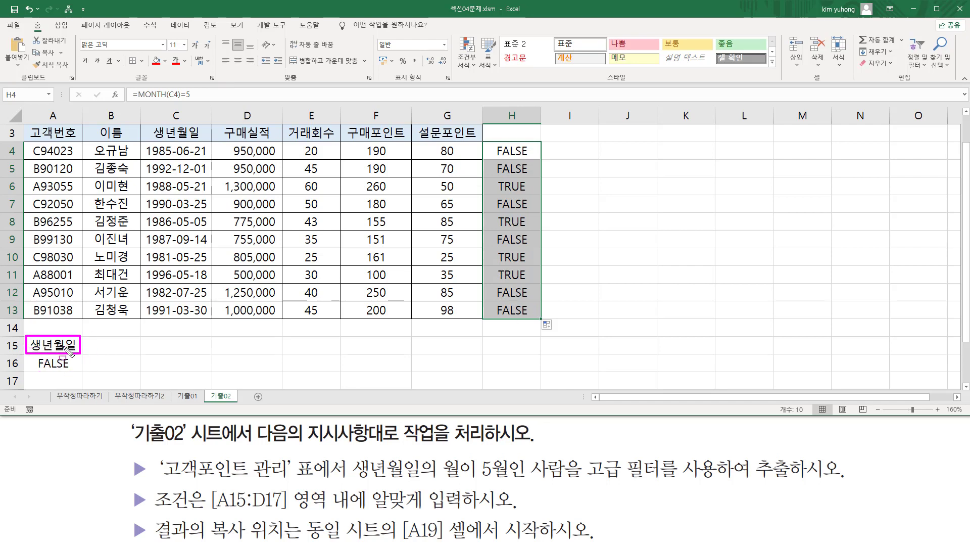
left_click_drag(150, 124, 211, 142)
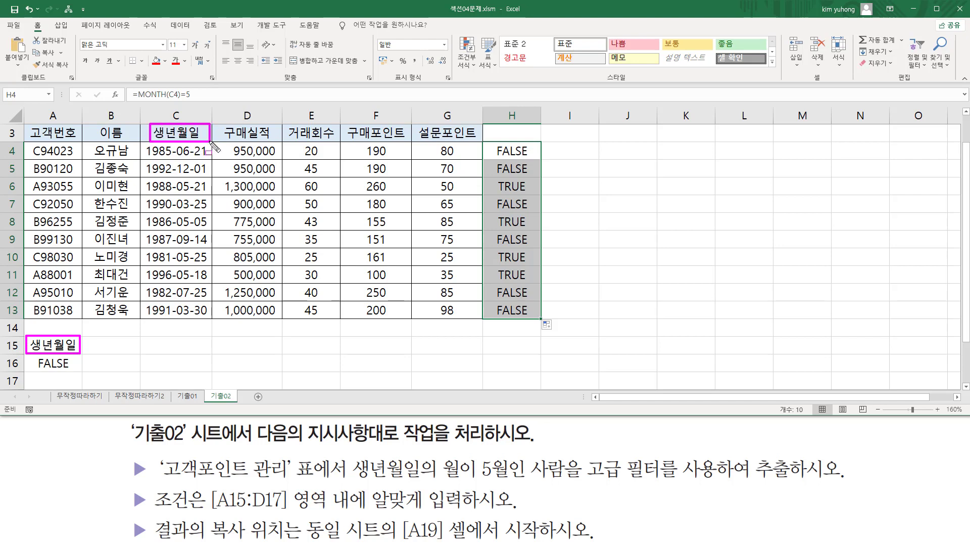
left_click_drag(488, 125, 536, 319)
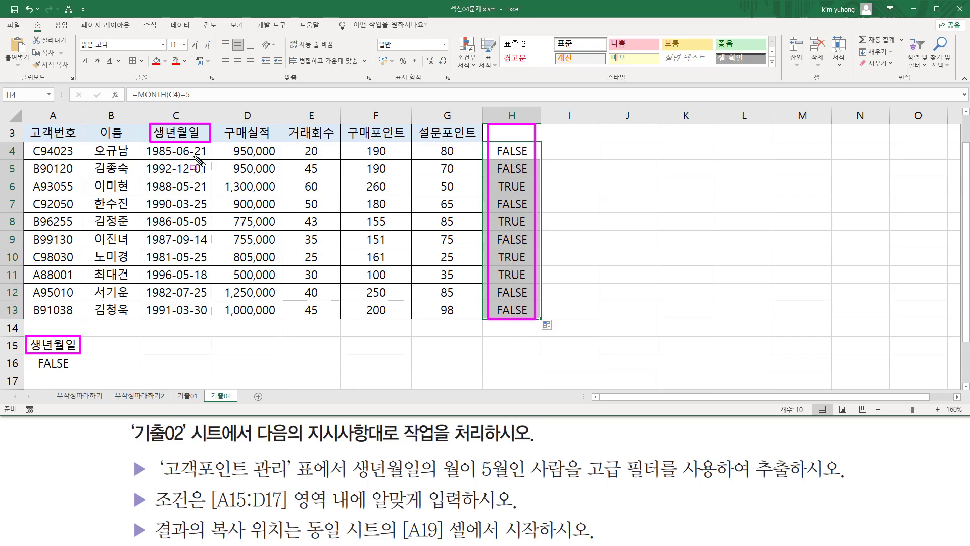
key("Escape")
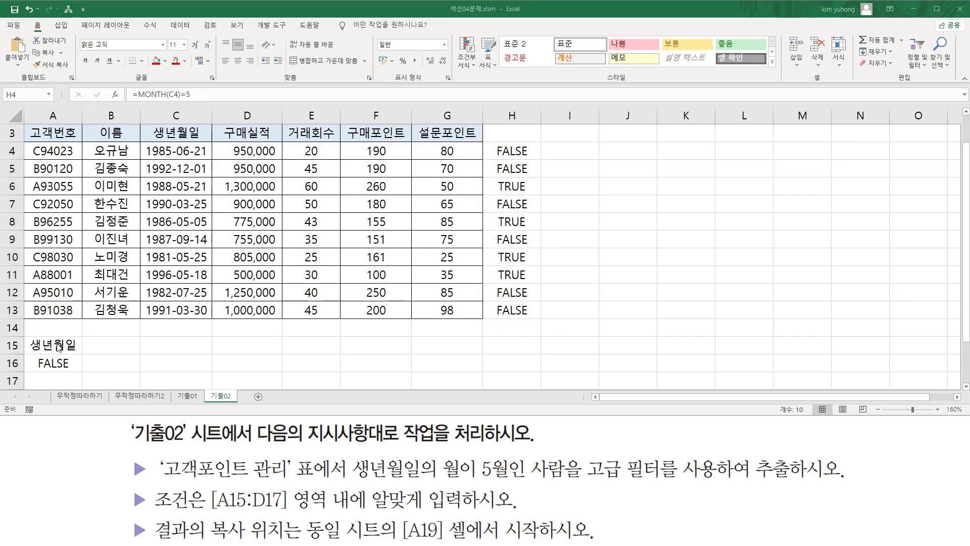
left_click(50, 368)
double_click(52, 364)
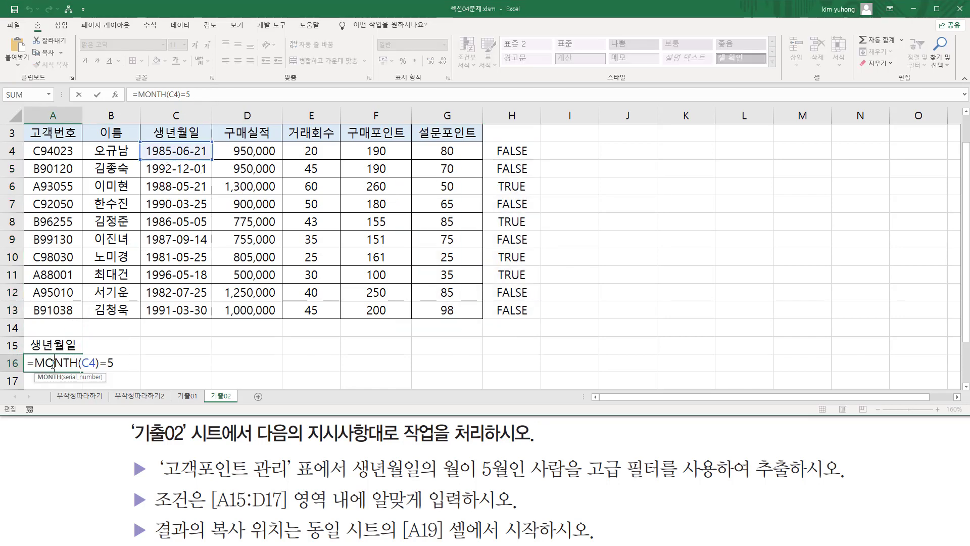
key("Escape")
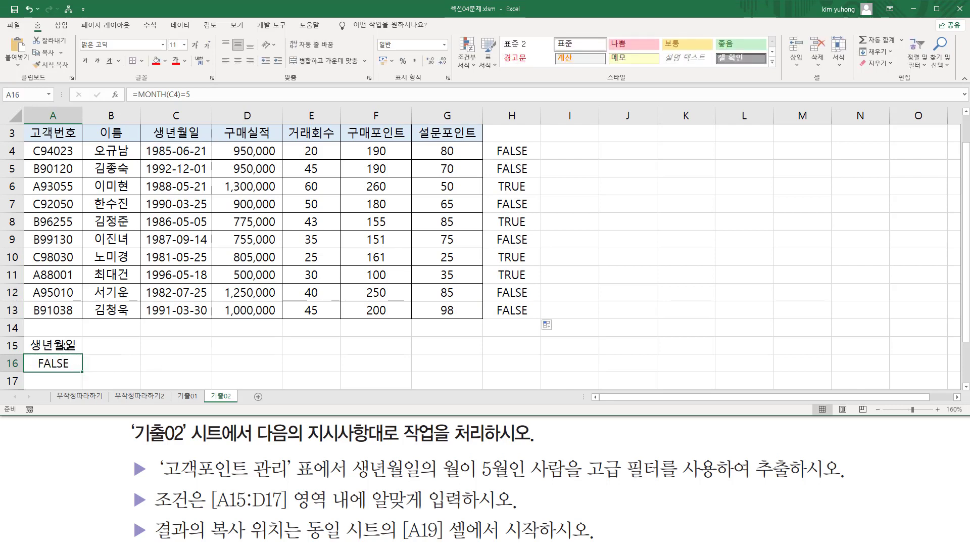
Step: Replace the heading in A15 with 월 and compare it with the table's column headers and the empty header cell H3
left_click(67, 345)
left_click_drag(27, 341, 78, 350)
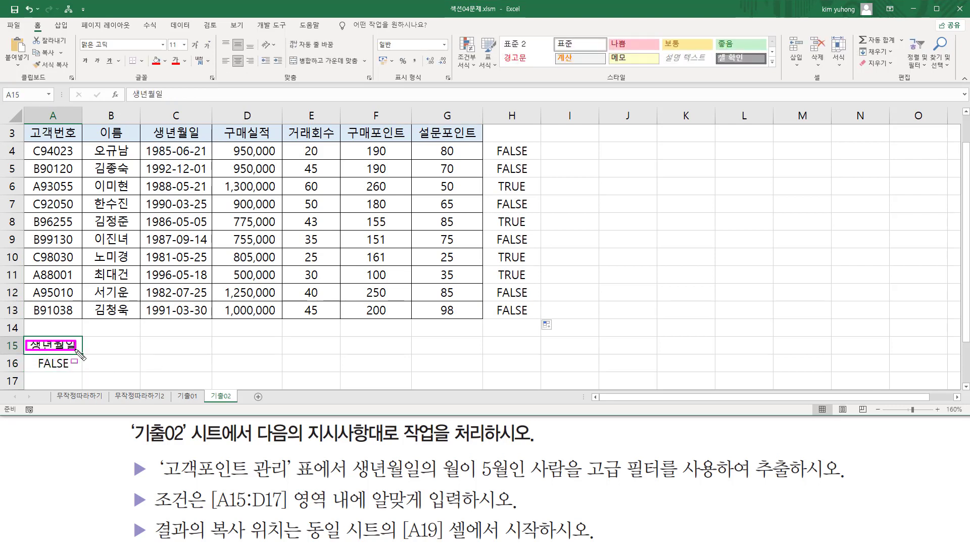
left_click_drag(26, 128, 480, 138)
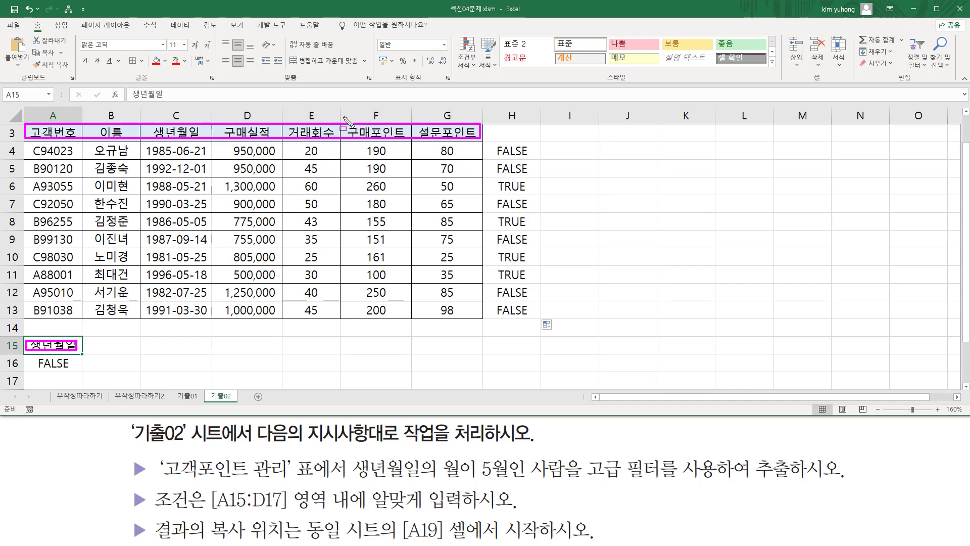
key("Escape")
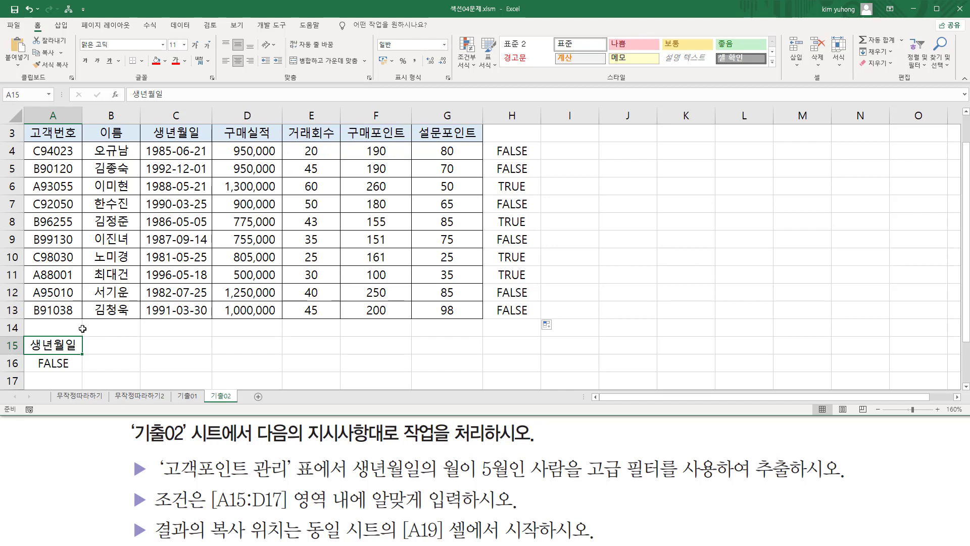
type("월")
key("ctrl+Return")
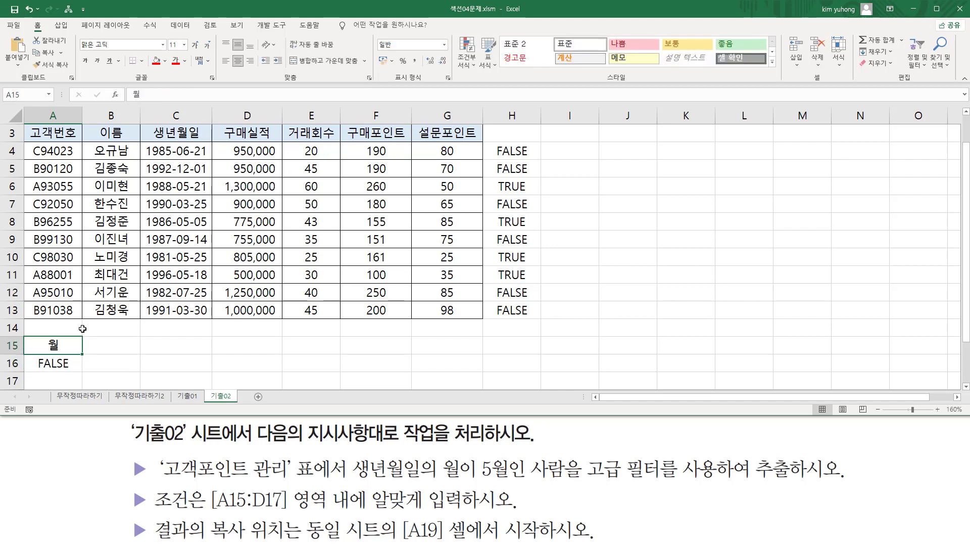
left_click_drag(46, 335, 64, 356)
mouse_move(26, 124)
left_mouse_down()
mouse_move(514, 134)
mouse_move(523, 141)
mouse_move(509, 143)
mouse_move(515, 241)
mouse_move(541, 331)
mouse_move(534, 325)
left_mouse_up()
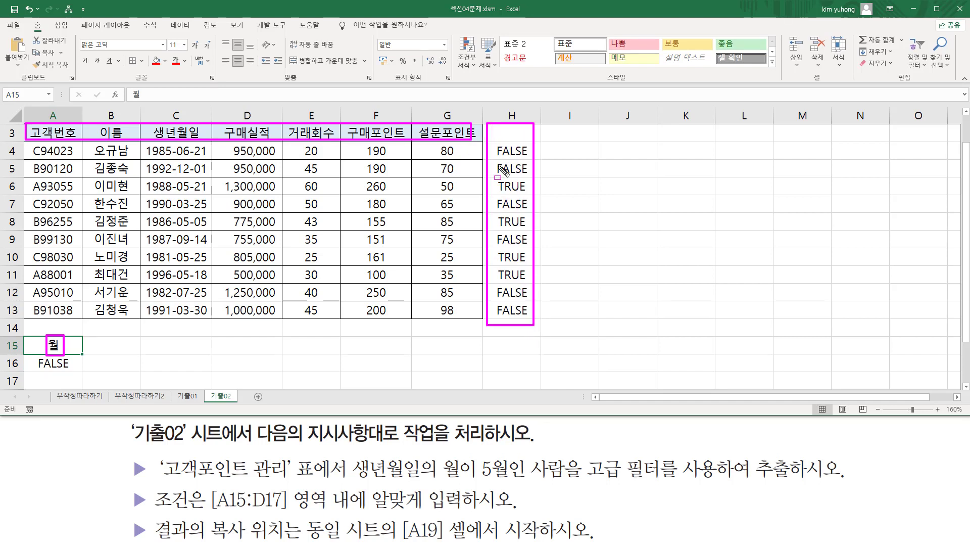
left_click_drag(504, 129, 522, 141)
key("Escape")
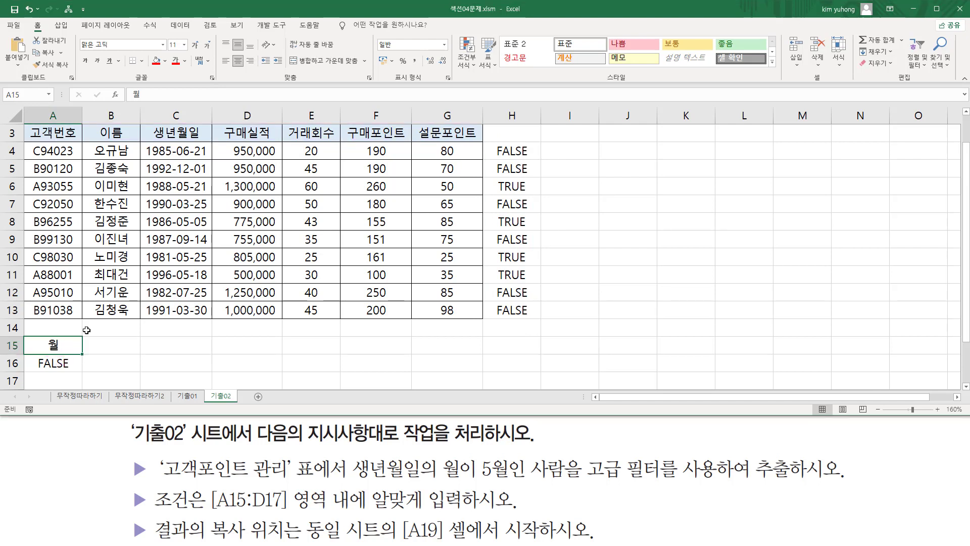
Step: Set the heading in A15 to 조건 and copy it to H3 above the formula results
type("조건")
key("Return")
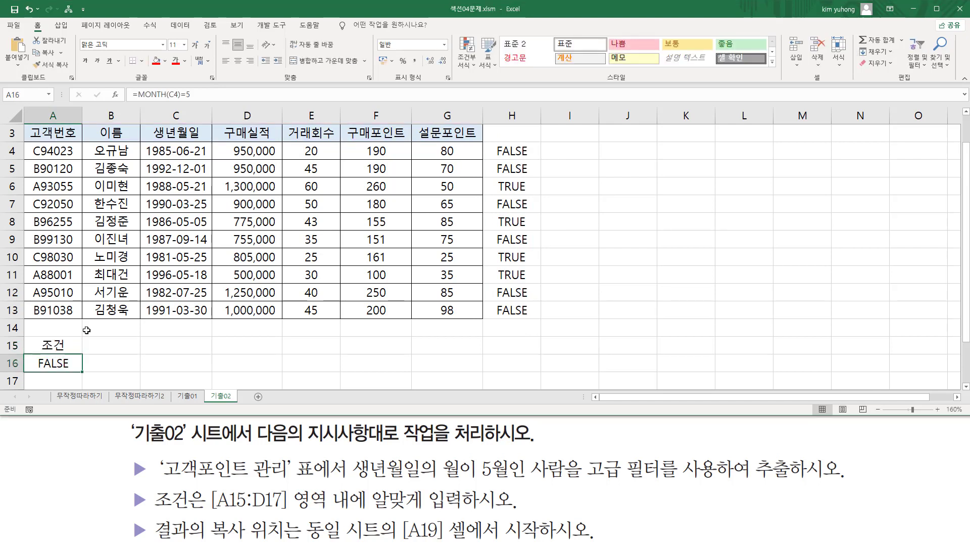
left_click(62, 344)
key("ctrl+c")
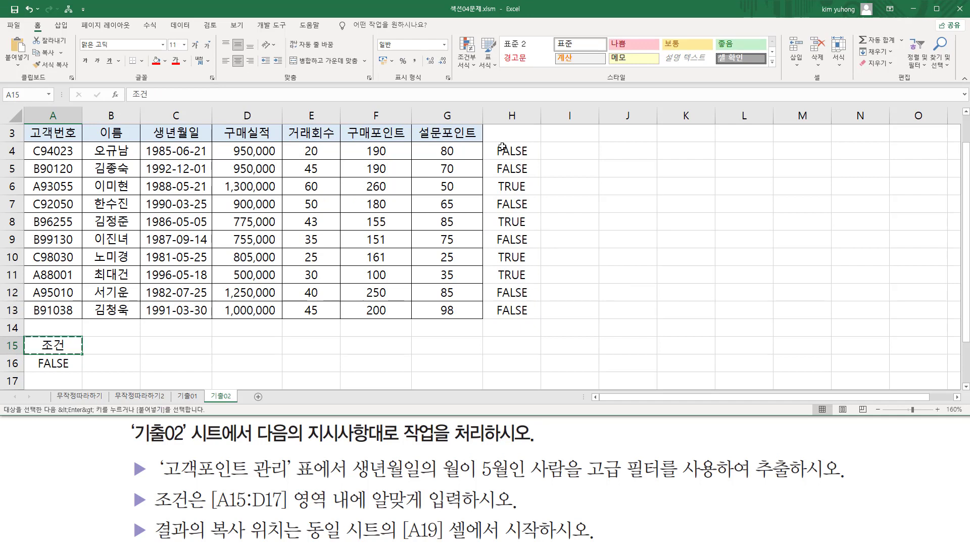
left_click(510, 134)
key("ctrl+v")
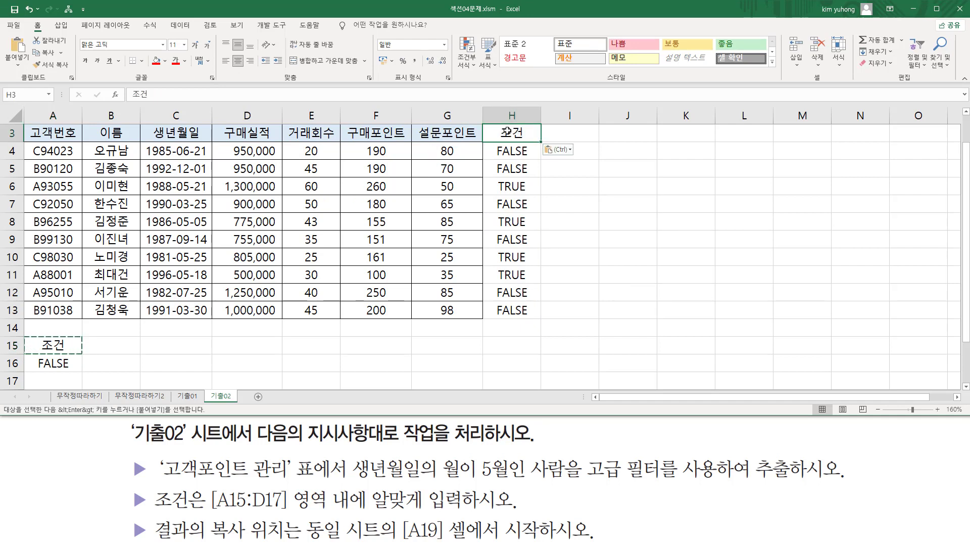
left_click_drag(503, 134, 512, 306)
key("Escape")
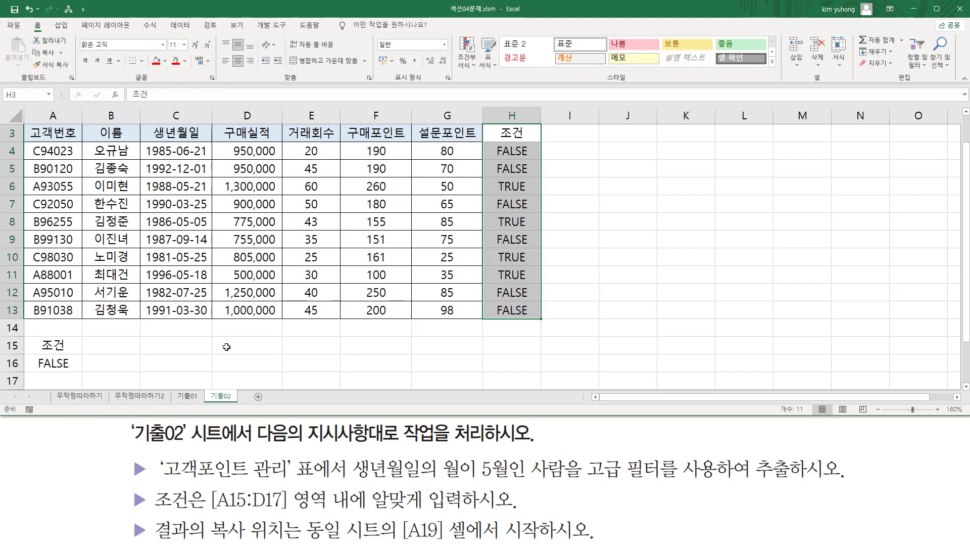
Step: Examine the formula in A16 and compare the A15 heading above it with the table's column headers
left_click(224, 346)
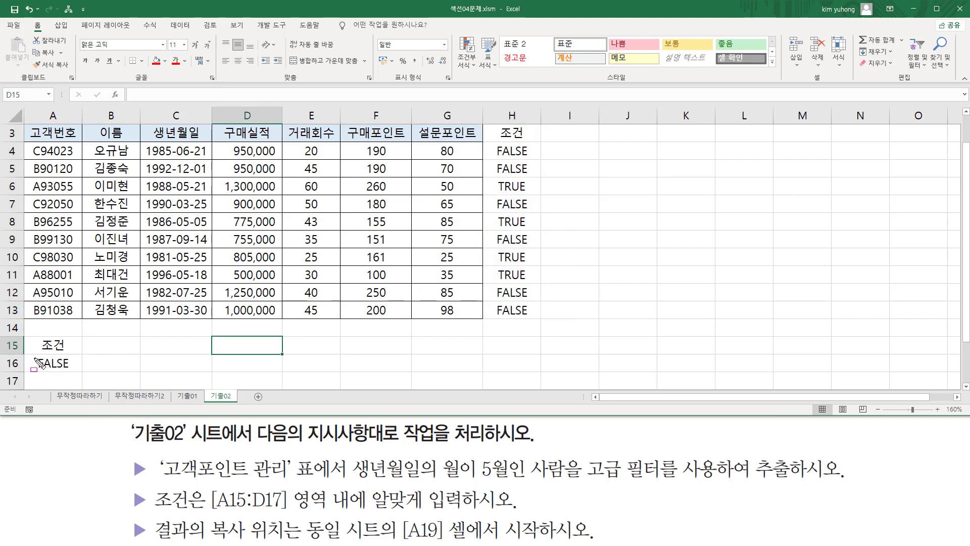
left_click(54, 363)
double_click(54, 363)
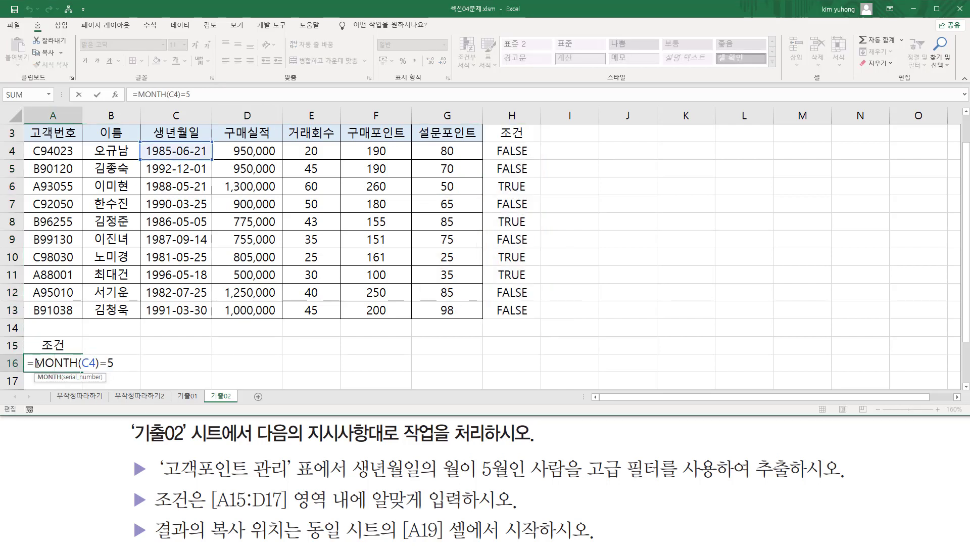
mouse_move(28, 371)
left_mouse_down()
mouse_move(123, 373)
mouse_move(121, 357)
left_mouse_up()
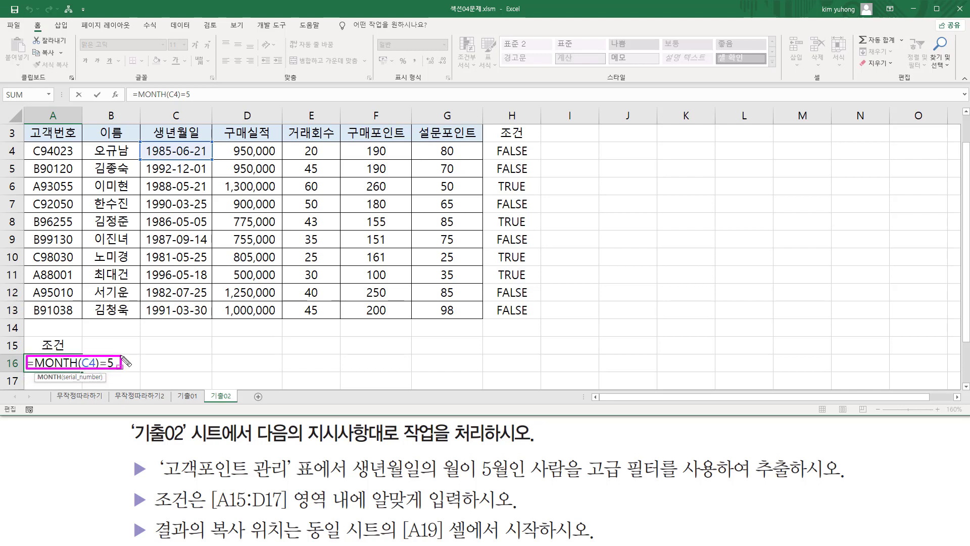
mouse_move(39, 352)
left_mouse_down()
mouse_move(40, 335)
mouse_move(54, 335)
mouse_move(73, 355)
left_mouse_up()
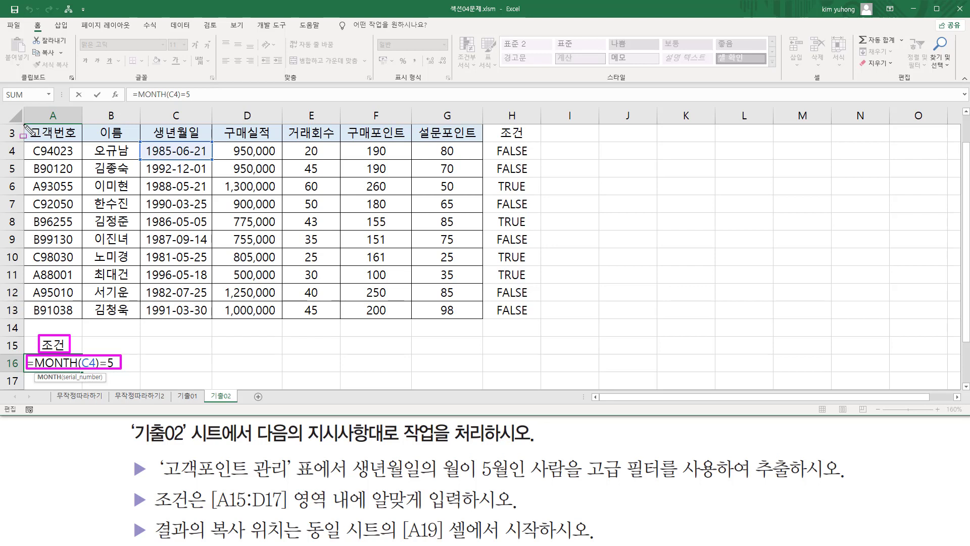
mouse_move(24, 132)
left_mouse_down()
mouse_move(291, 126)
mouse_move(480, 141)
left_mouse_up()
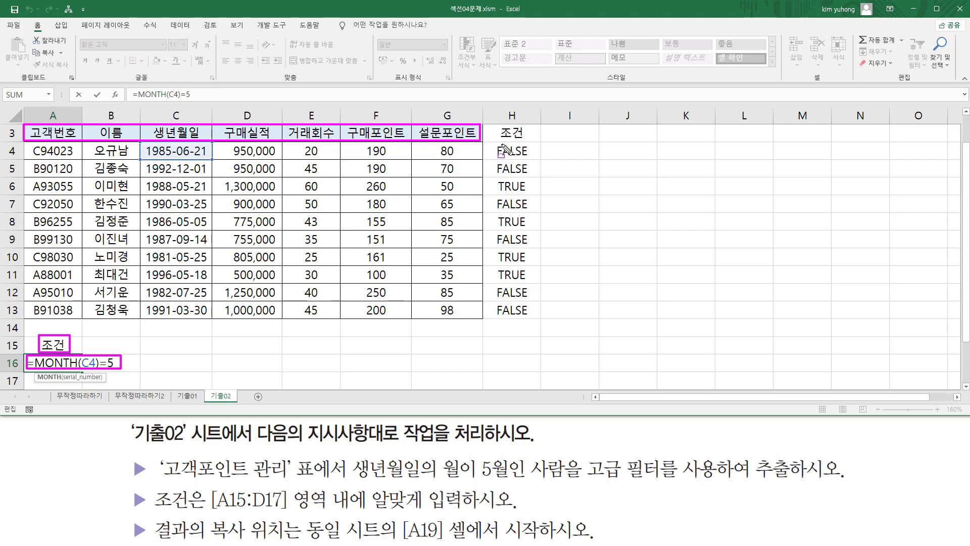
key("Escape")
key("shift+Return")
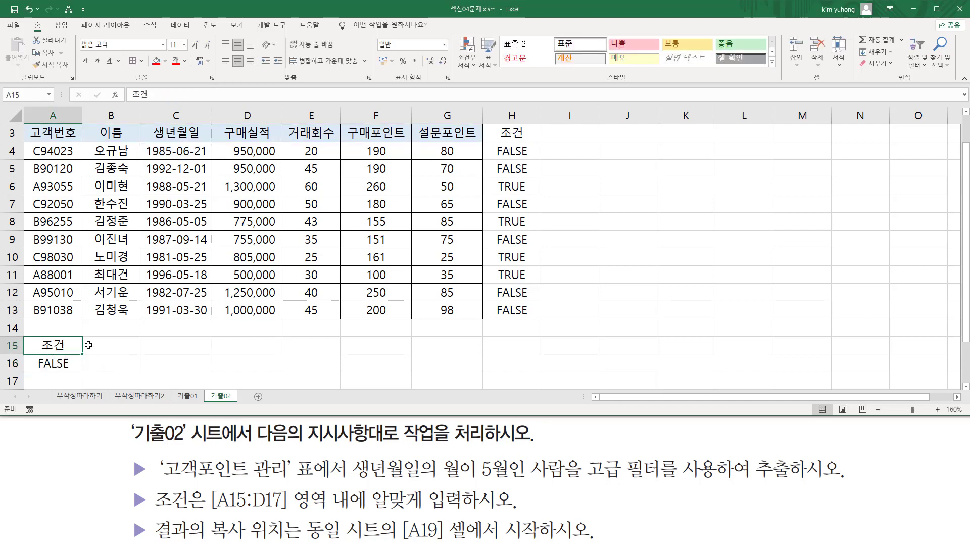
Step: Try 함수식, 식 and 수식 in turn as the heading in A15
type("ㅎ")
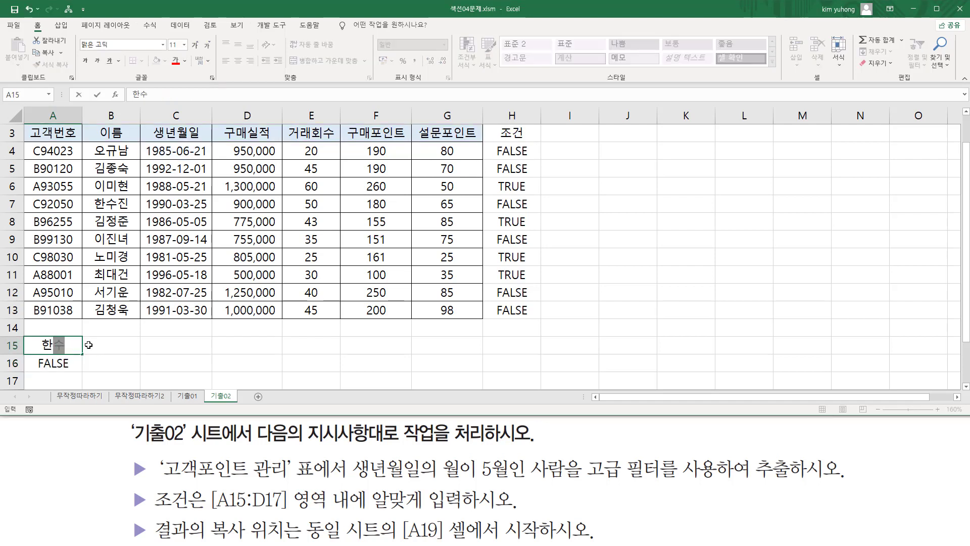
type("함수식")
key("Return")
key("Up")
type("식")
key("ctrl+Return")
type("수식")
key("Return")
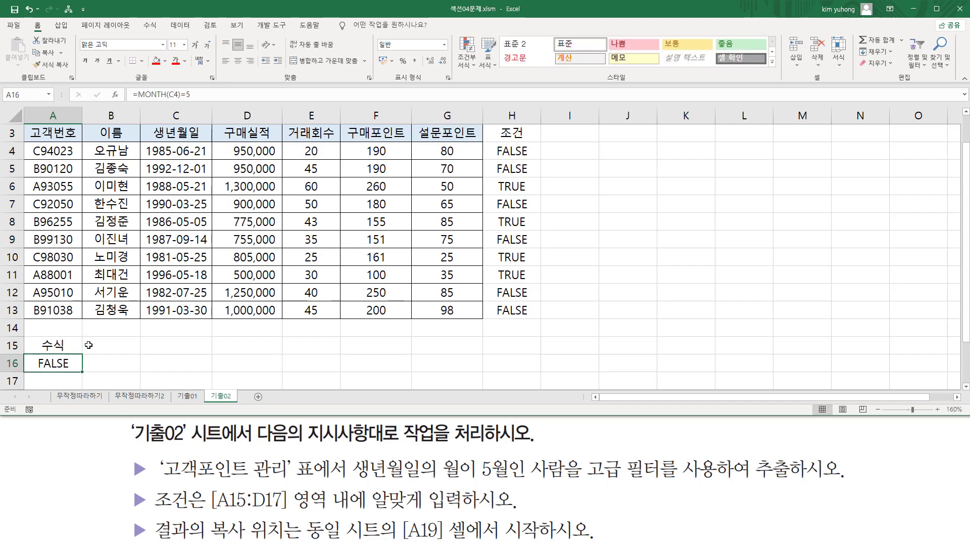
Step: Try B as the heading in A15 and compare it with the table's column headers
left_click(45, 344)
type("B")
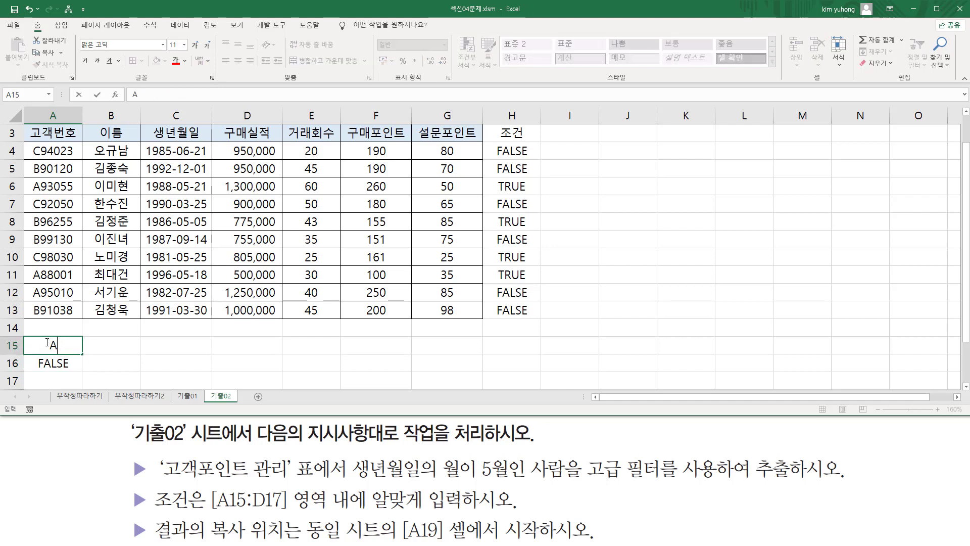
key("Return")
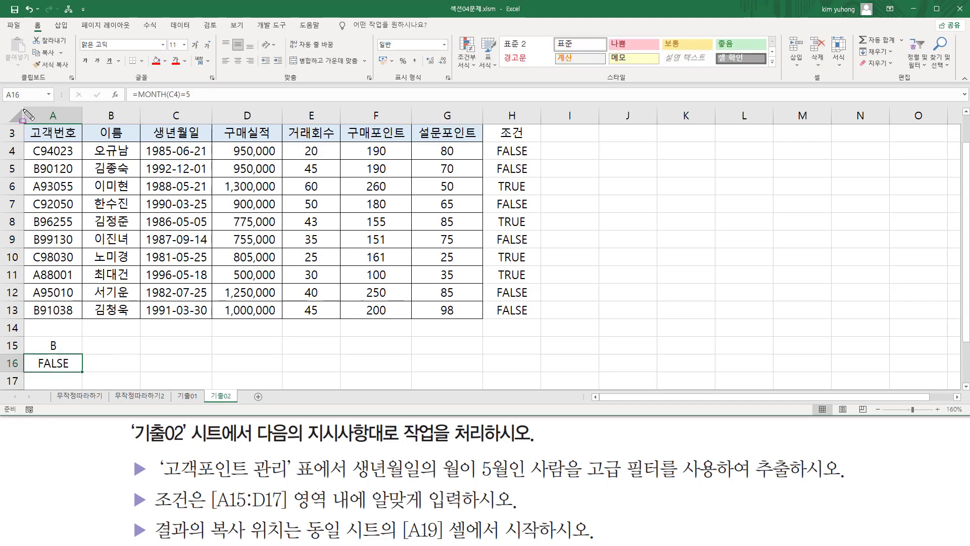
left_click_drag(26, 126, 481, 144)
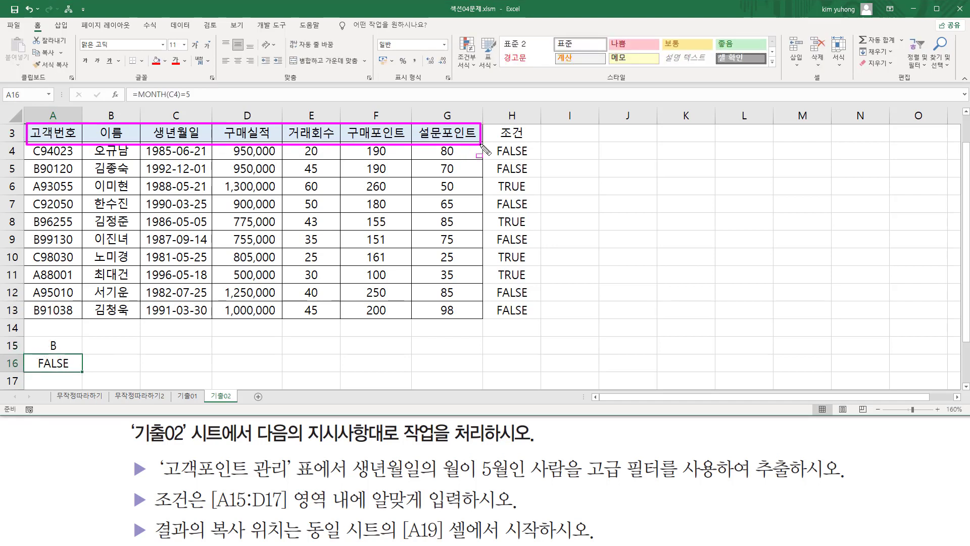
key("Escape")
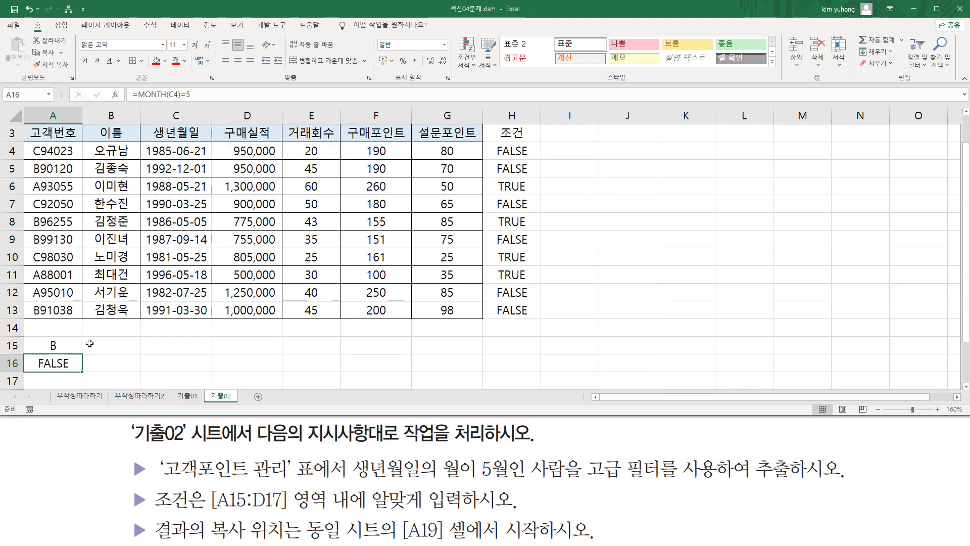
Step: Enter 조건 as the heading in A15
left_click(78, 340)
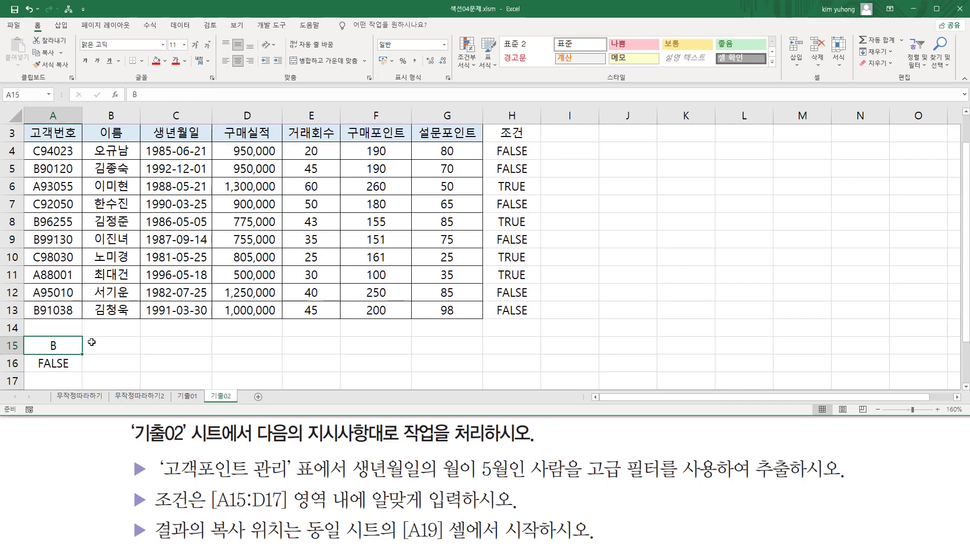
type("WHR")
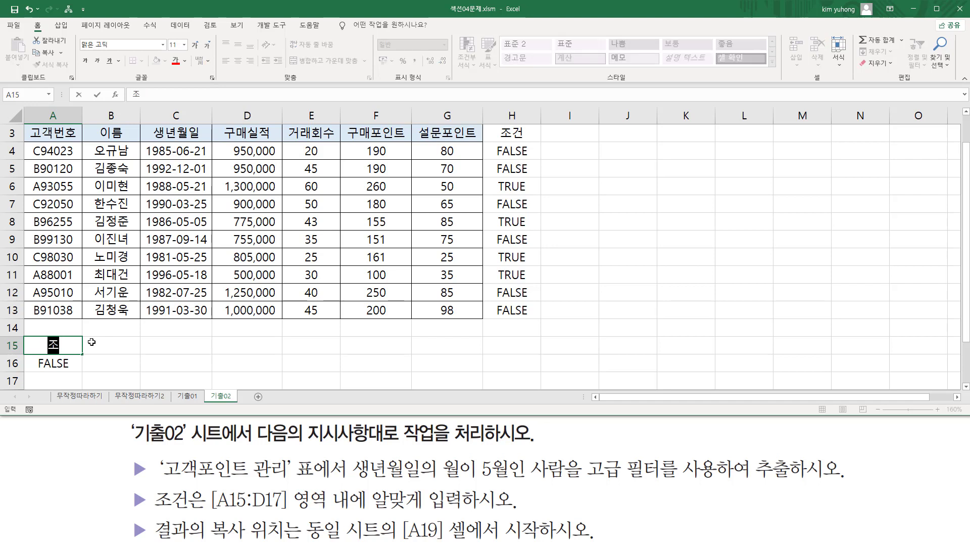
key("Return")
left_click(68, 346)
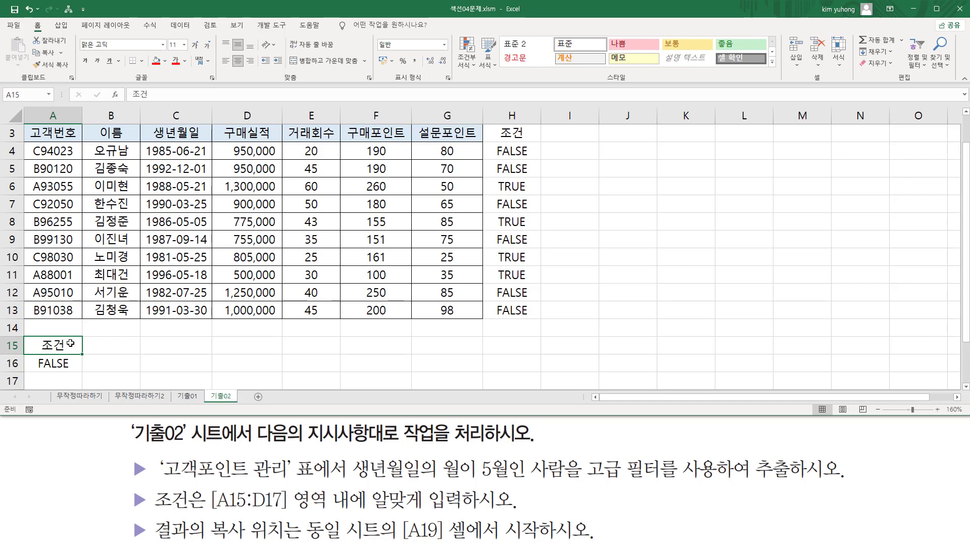
Step: Examine the criterion formula in A16 and its reference to the first 생년월일 cell, C4
double_click(53, 363)
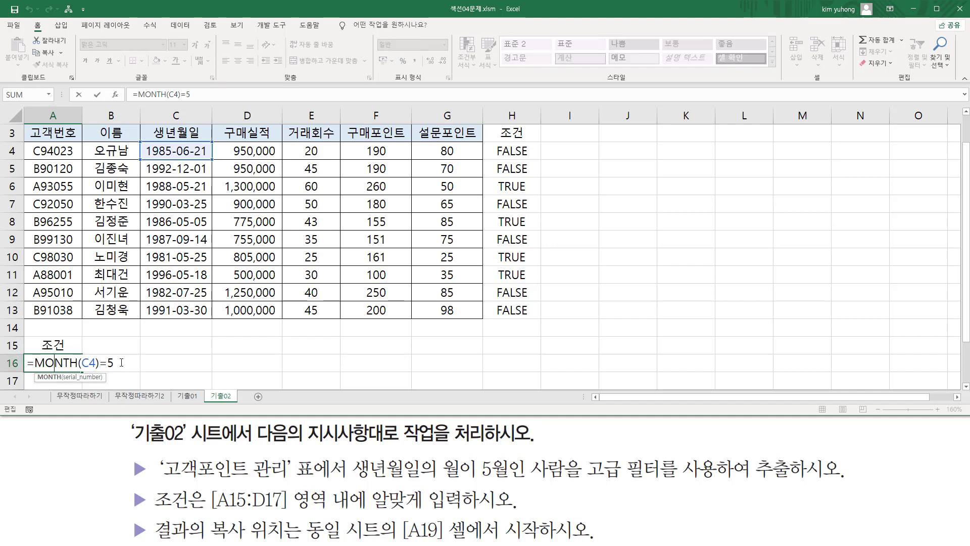
key("Return")
left_click(65, 362)
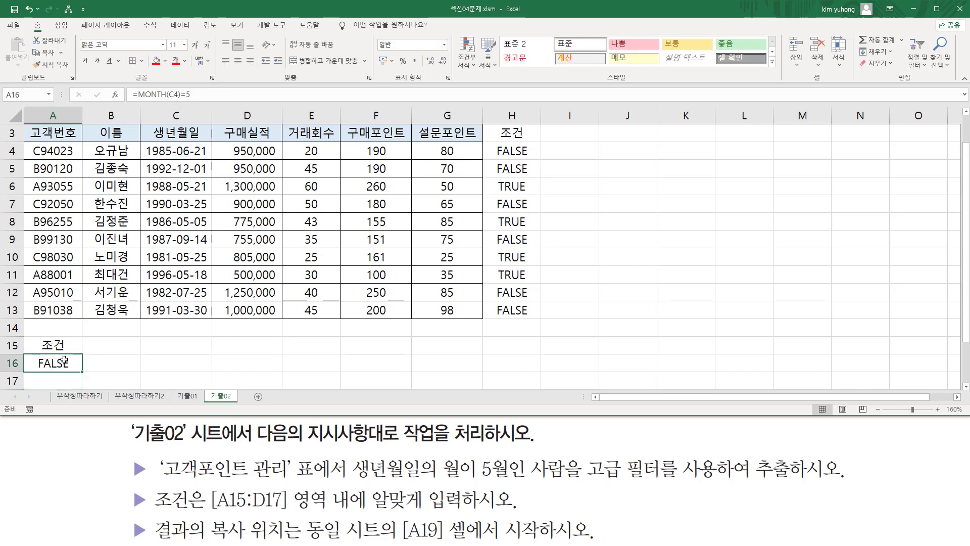
double_click(56, 360)
key("Right")
key("Right")
key("Right")
key("Right")
key("shift+Right")
key("shift+Right")
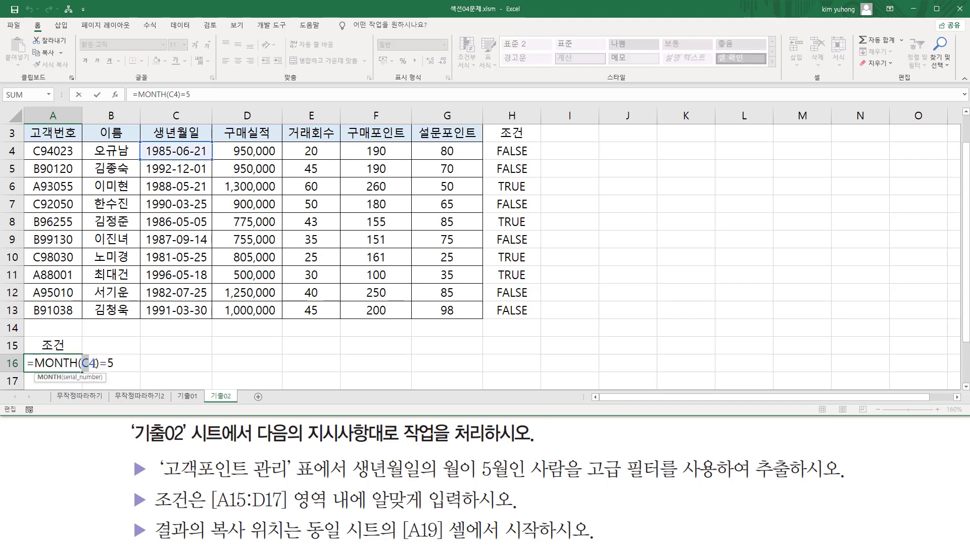
key("Escape")
Step: Compare the 생년월일 dates with the TRUE and FALSE results in the 조건 helper column H
mouse_move(152, 144)
left_mouse_down()
mouse_move(187, 192)
mouse_move(209, 312)
left_mouse_up()
mouse_move(500, 152)
left_mouse_down()
mouse_move(536, 303)
mouse_move(531, 329)
left_mouse_up()
key("Escape")
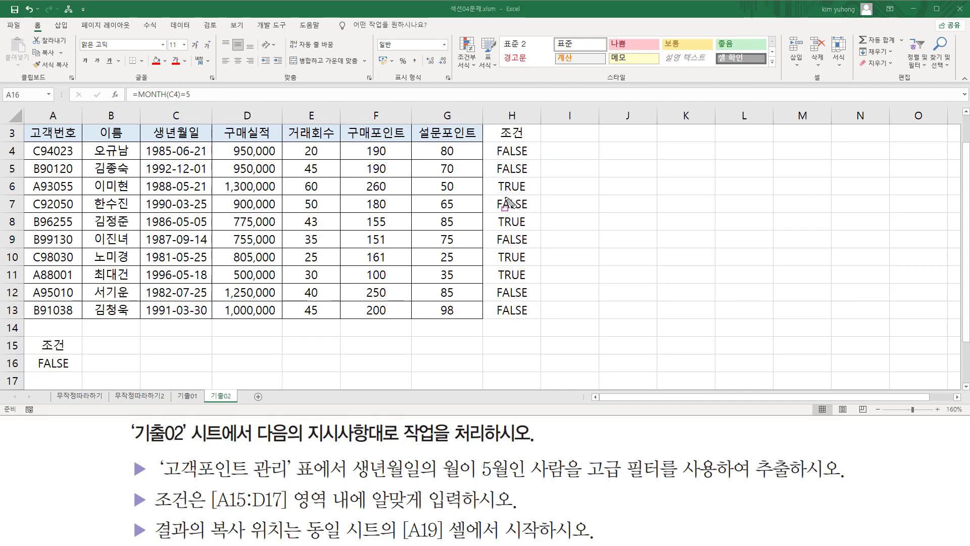
mouse_move(491, 178)
left_mouse_down()
mouse_move(539, 196)
mouse_move(540, 281)
left_mouse_up()
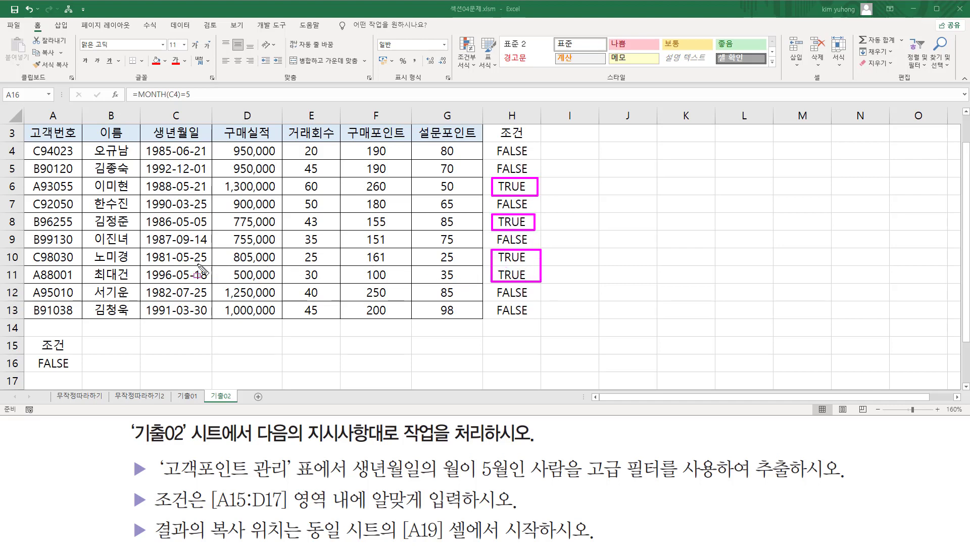
left_click_drag(142, 251, 218, 287)
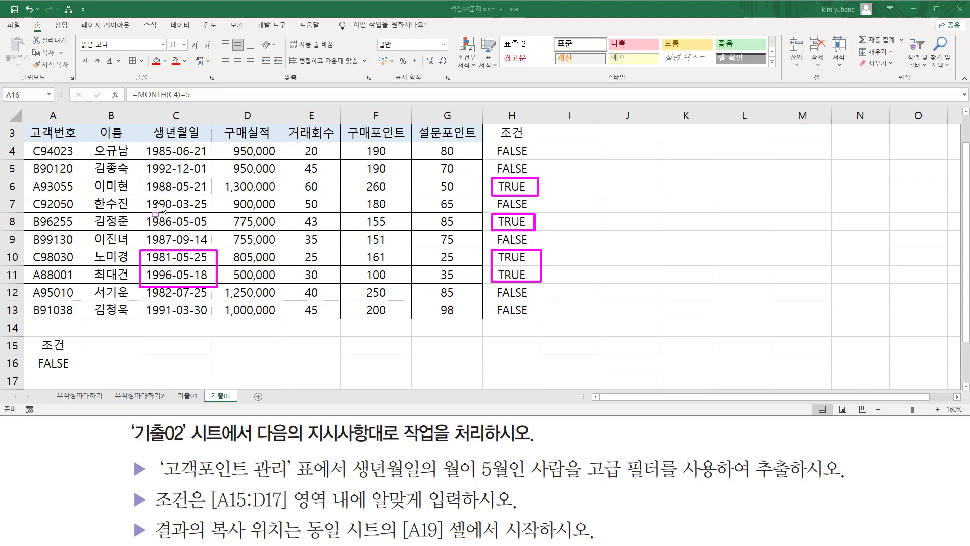
left_click_drag(143, 175, 202, 193)
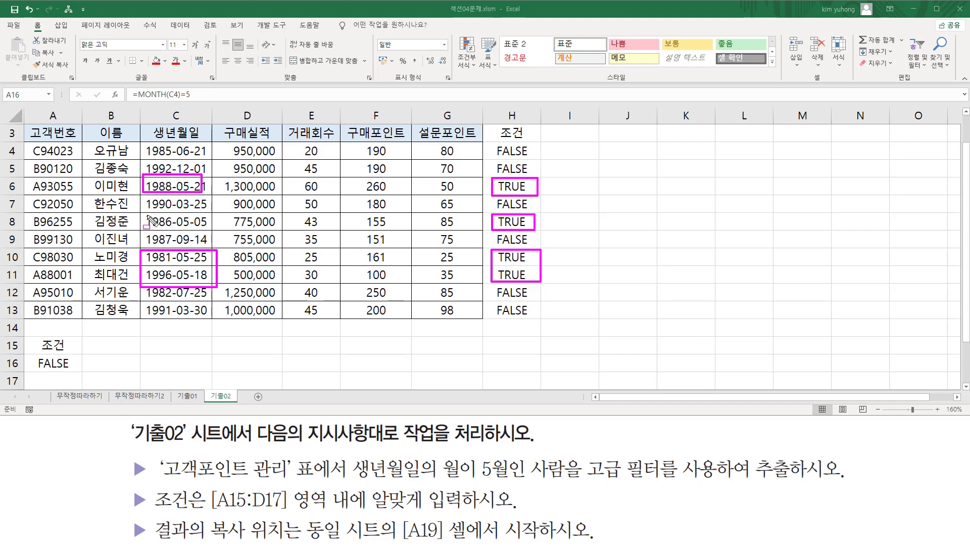
left_click_drag(145, 214, 205, 225)
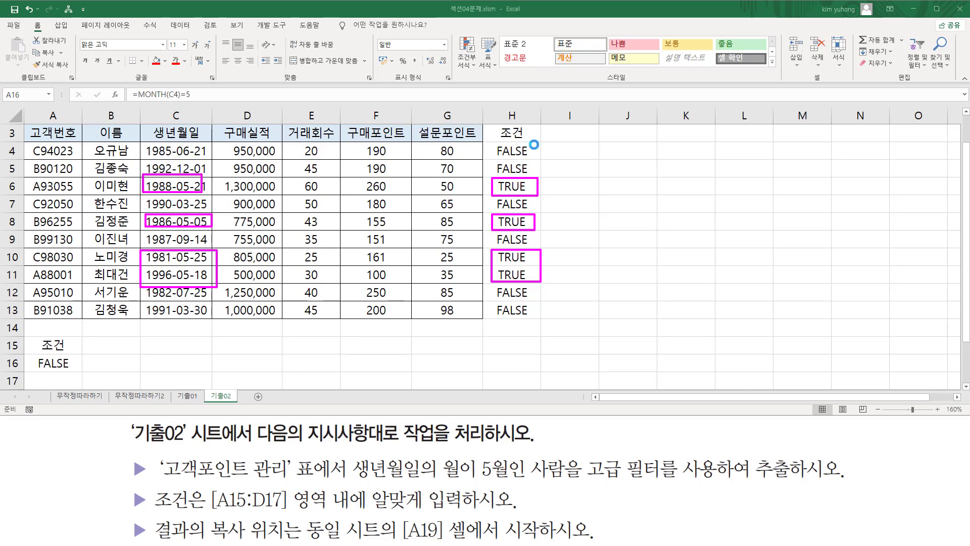
key("e")
mouse_move(488, 124)
left_mouse_down()
mouse_move(503, 141)
mouse_move(536, 319)
left_mouse_up()
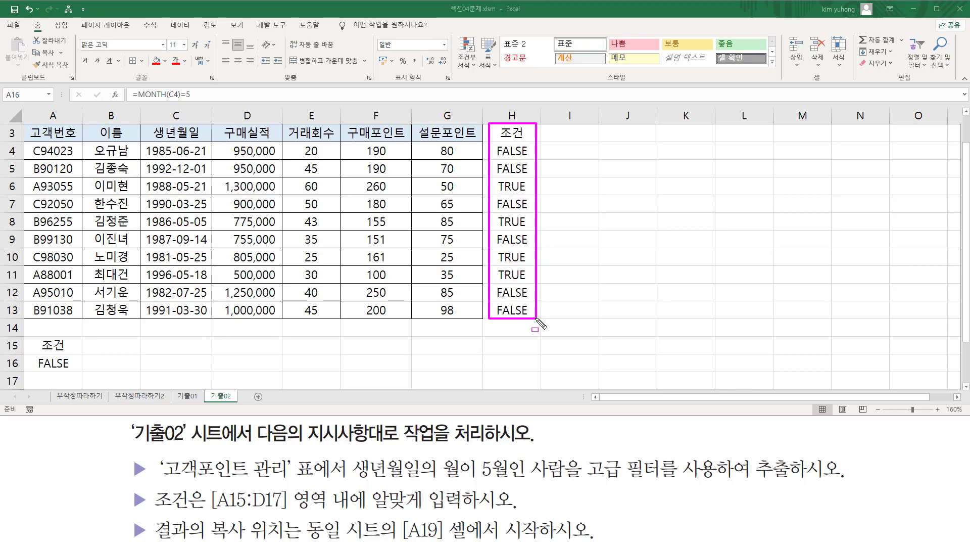
key("Escape")
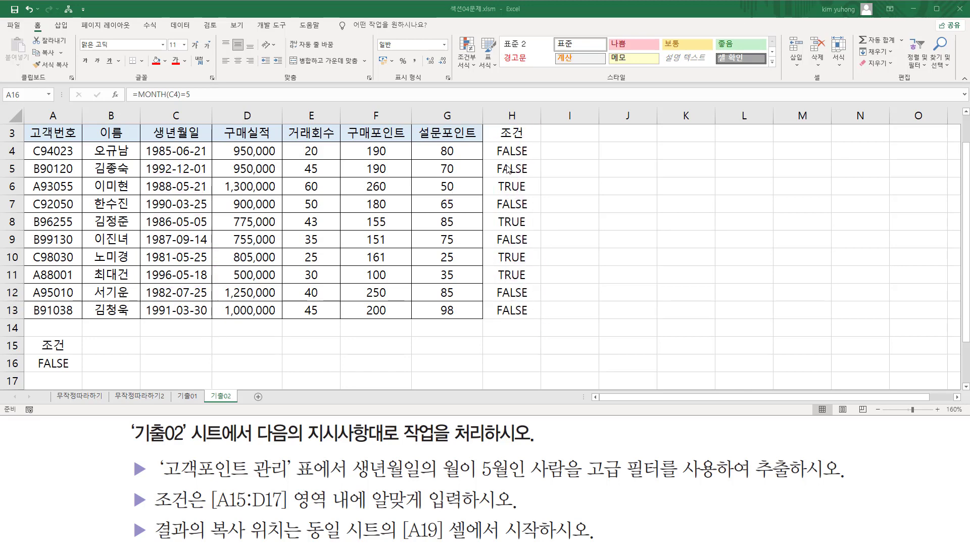
Step: Start an advanced filter on the 고객포인트 관리 table with the results copied to another location
scroll(508, 169, "up", 1)
scroll(405, 202, "down", 5)
scroll(305, 232, "up", 5)
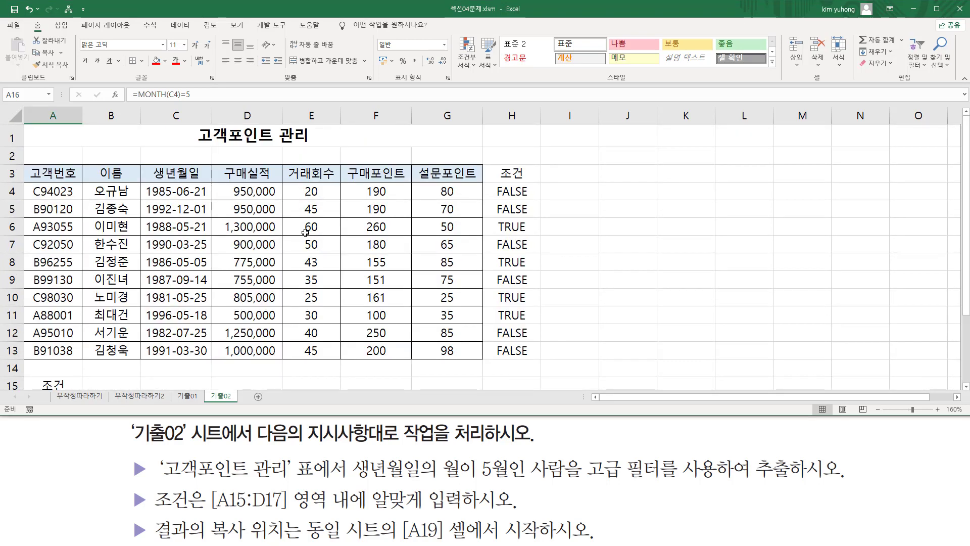
left_click(267, 227)
left_click(268, 245)
left_click(313, 246)
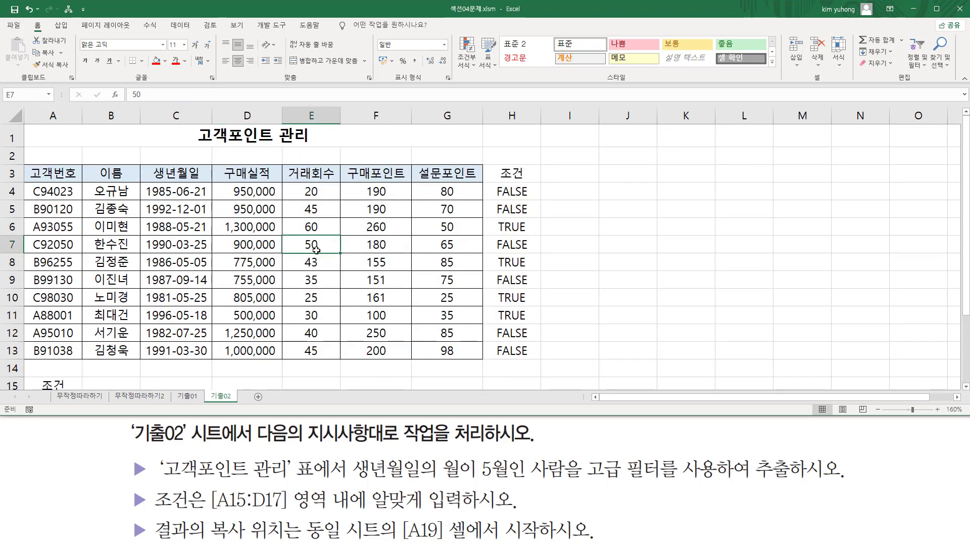
left_click(181, 25)
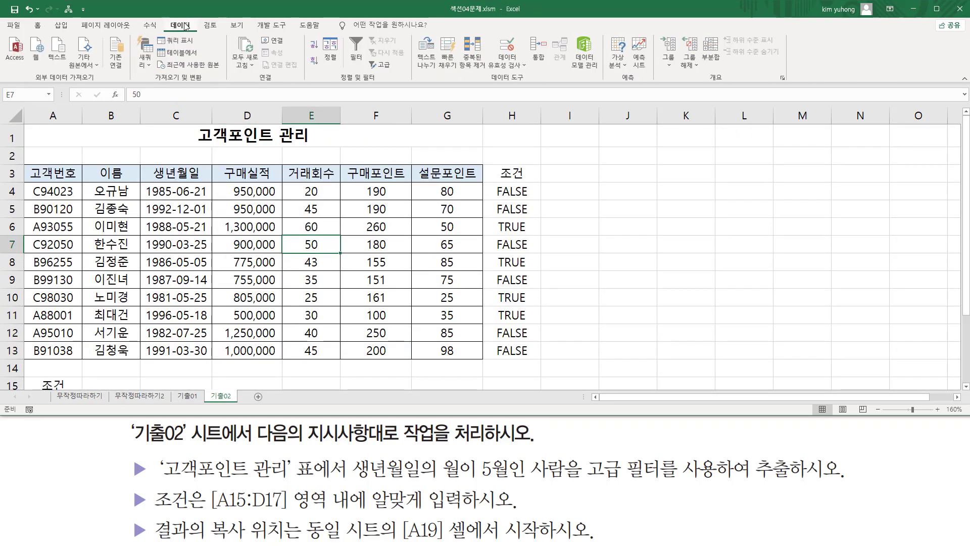
left_click(385, 66)
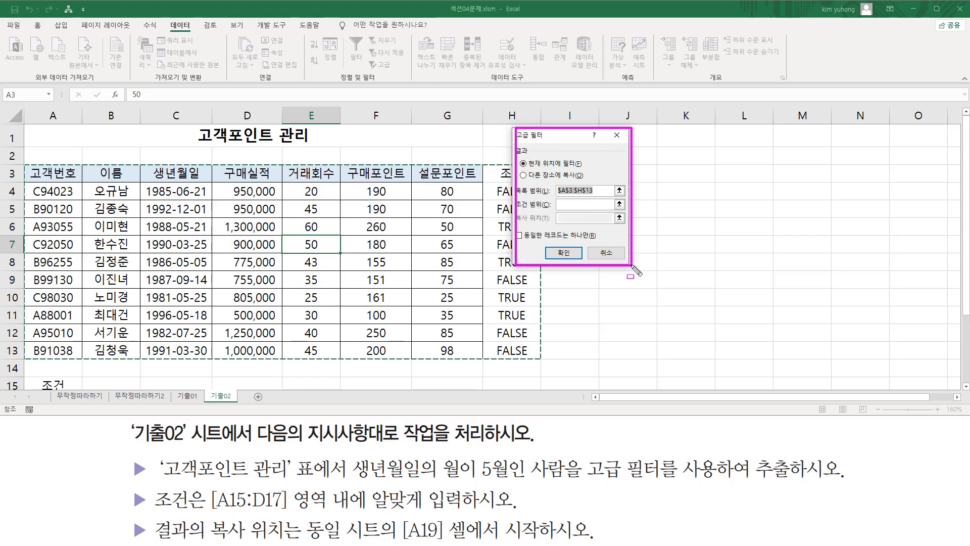
left_click(535, 176)
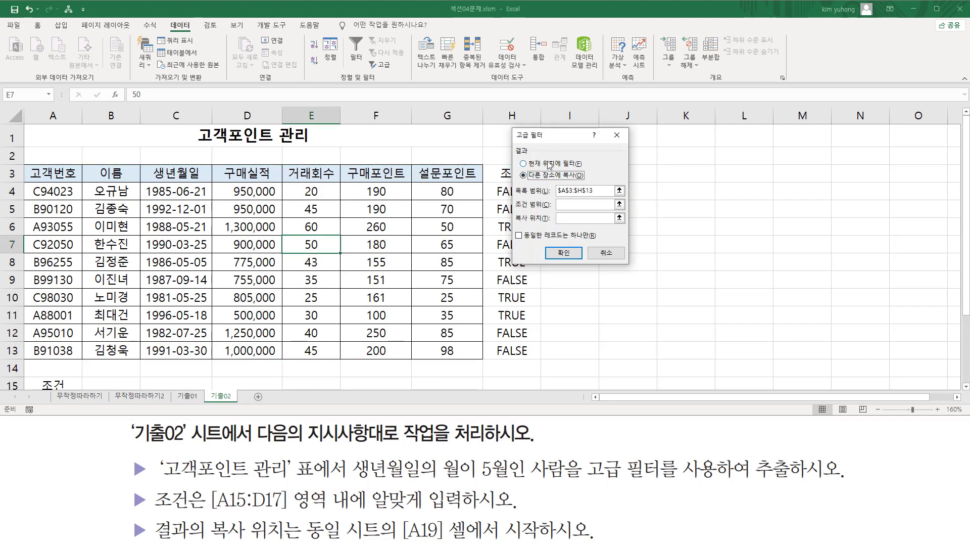
left_click_drag(544, 134, 615, 156)
Step: Set the advanced filter's list range to A3:G13, leaving out the helper column H
left_click(652, 214)
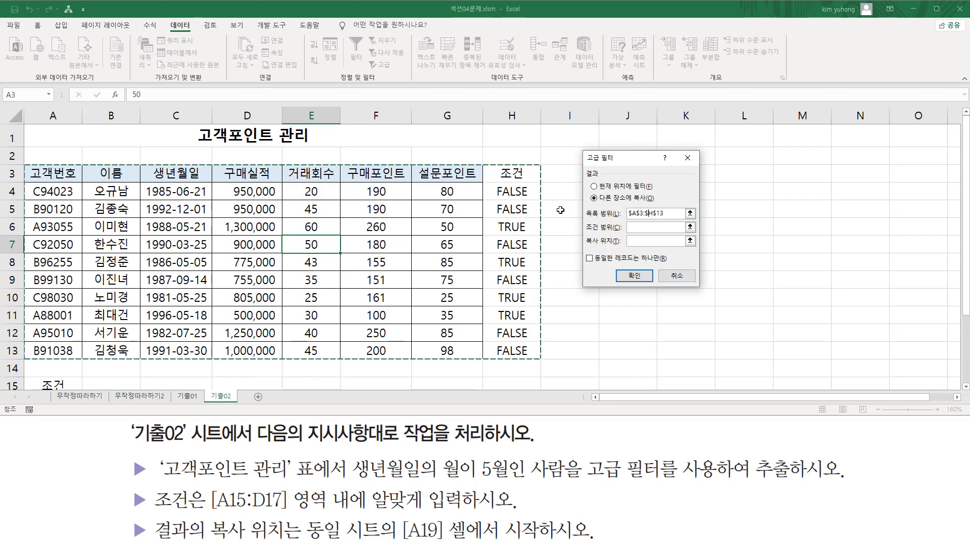
left_click_drag(497, 167, 533, 359)
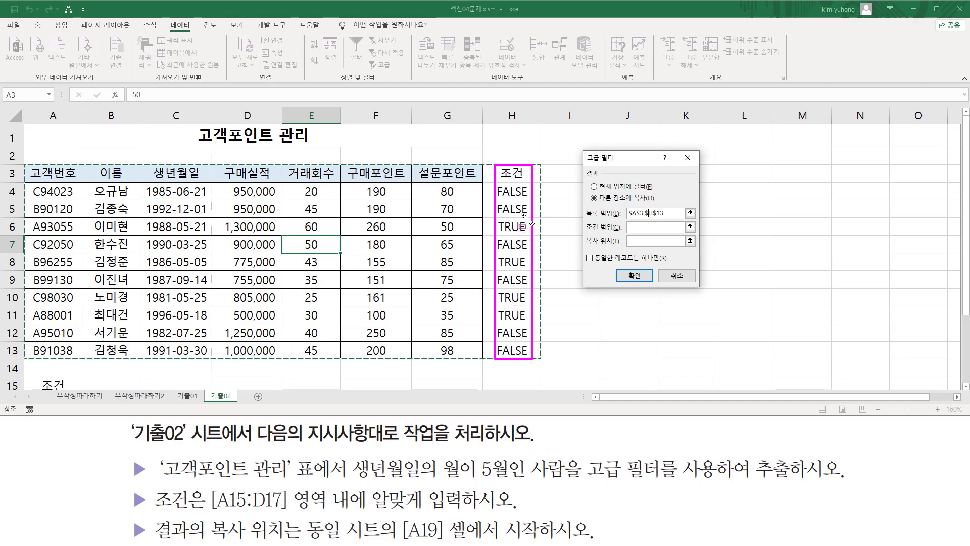
key("Escape")
left_click(673, 214)
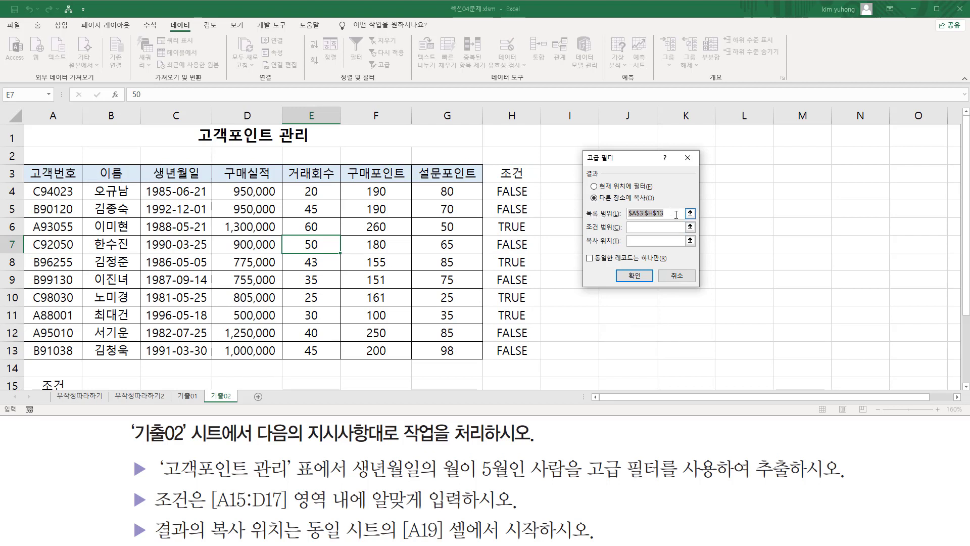
key("Delete")
left_click_drag(54, 176, 445, 362)
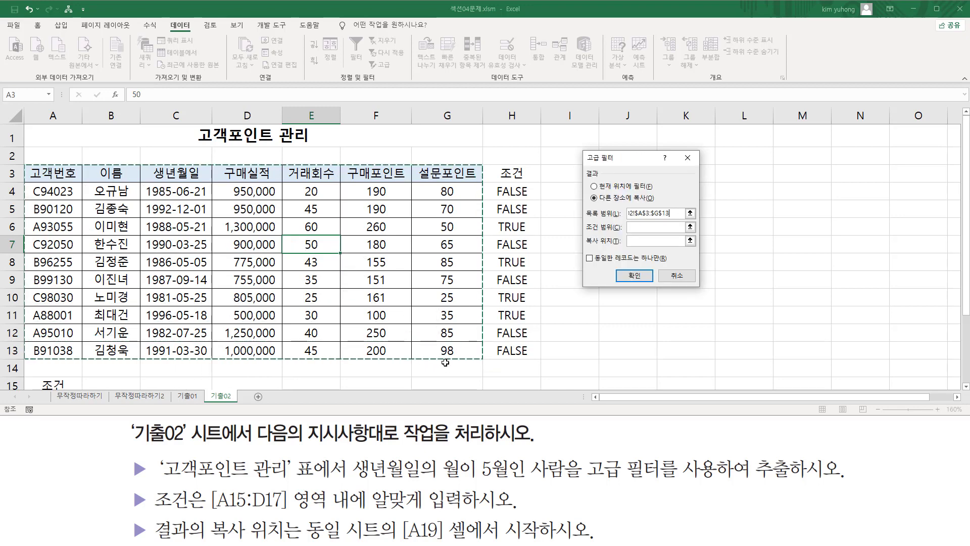
Step: Set the criteria range to A15:A16 and the copy destination to A19, and run the advanced filter
left_click(640, 226)
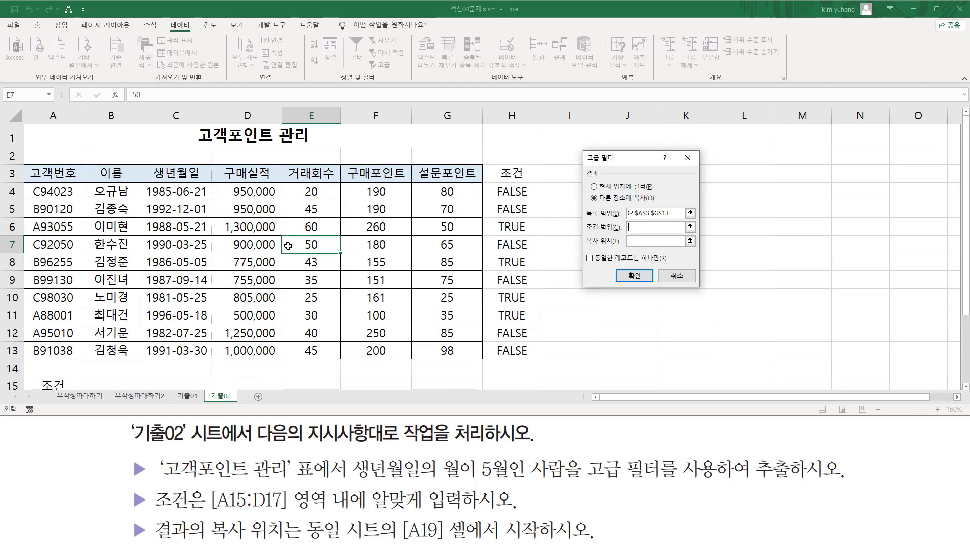
scroll(192, 261, "down", 2)
left_click_drag(47, 256, 59, 281)
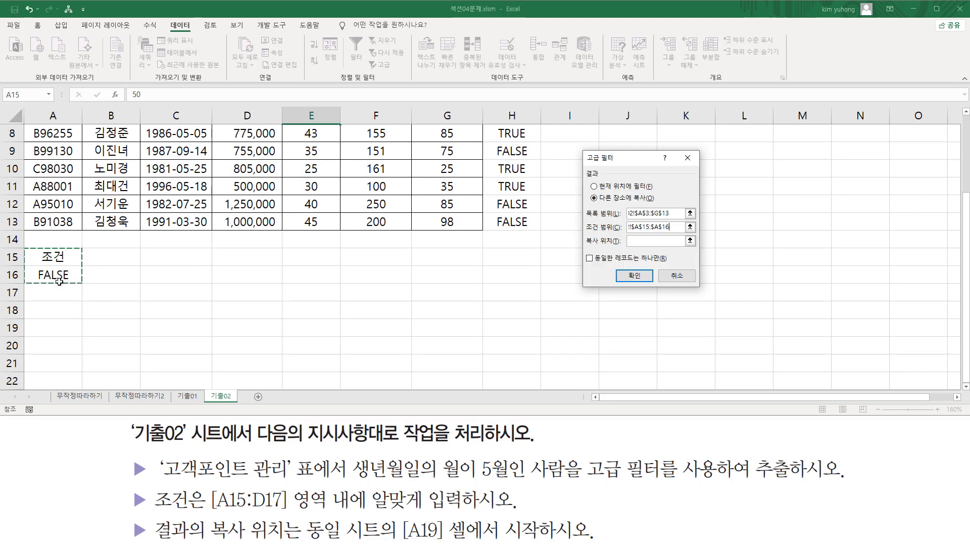
left_click(644, 240)
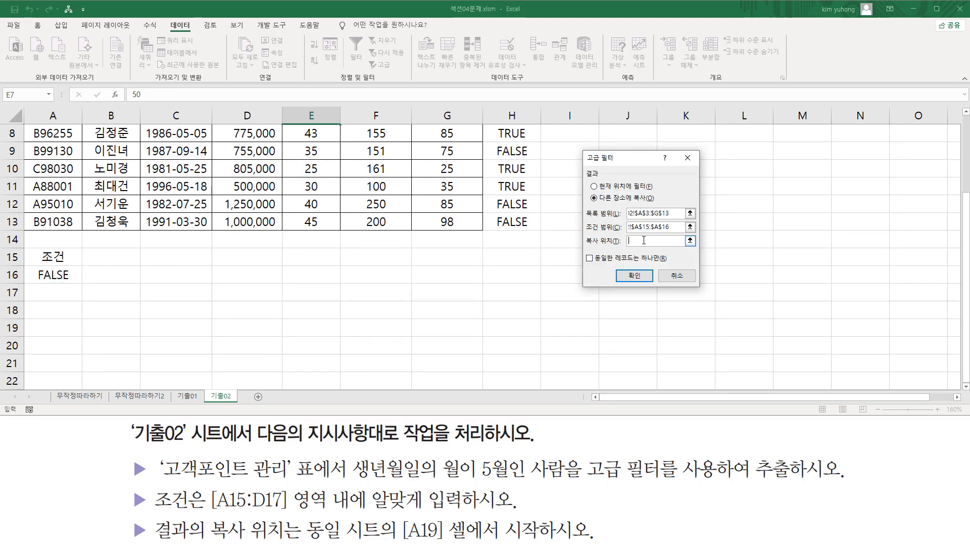
left_click(46, 329)
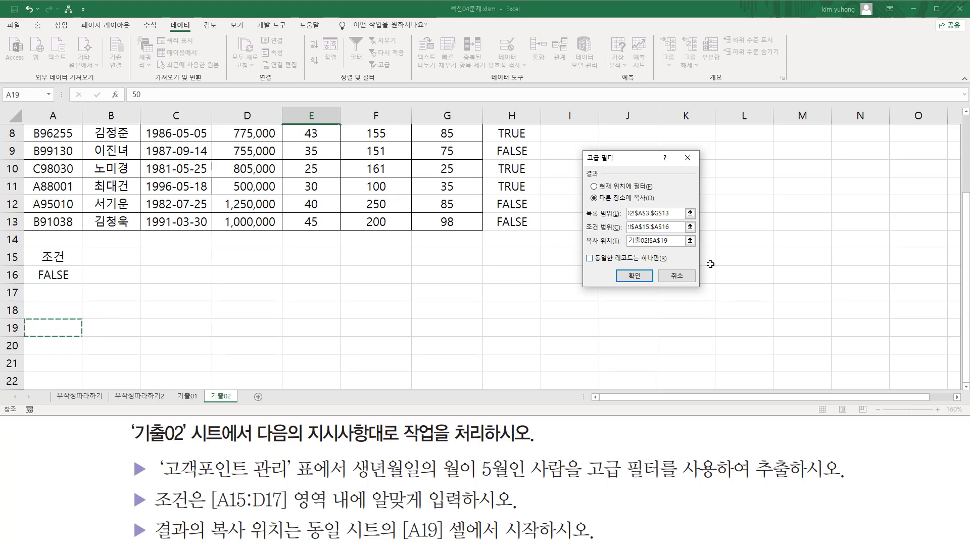
left_click(634, 276)
scroll(386, 286, "down", 2)
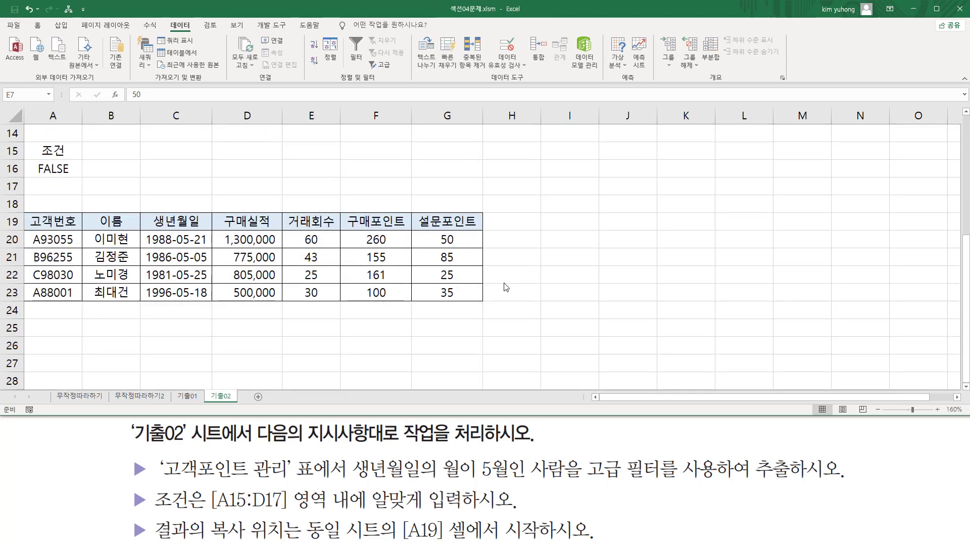
mouse_move(175, 230)
left_mouse_down()
mouse_move(177, 306)
mouse_move(190, 305)
left_mouse_up()
key("Escape")
Step: Copy the A16 formula into C16 as the text =MONTH(C4)=5 and colour it red
left_click(69, 170)
key("F2")
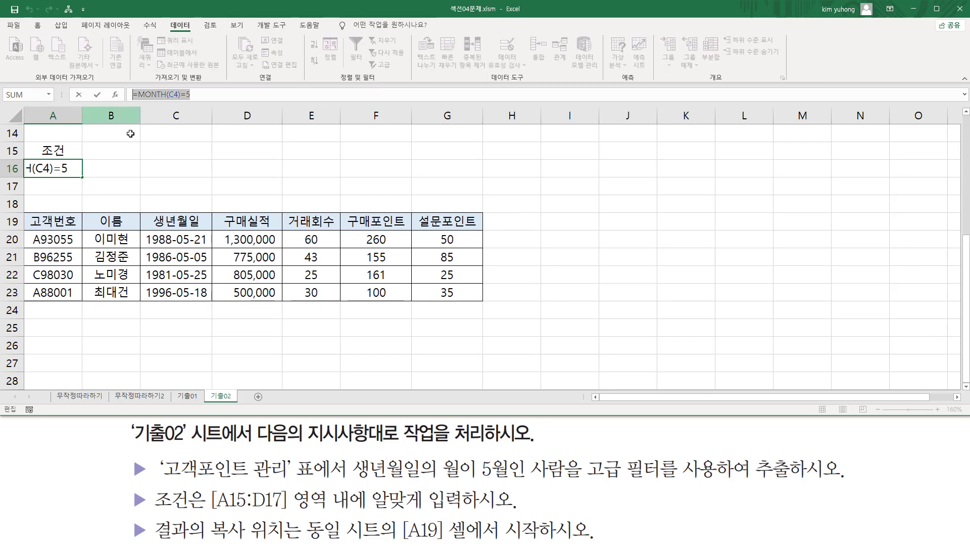
key("Escape")
left_click(186, 168)
type("'=MONTH(C4)=5")
key("Return")
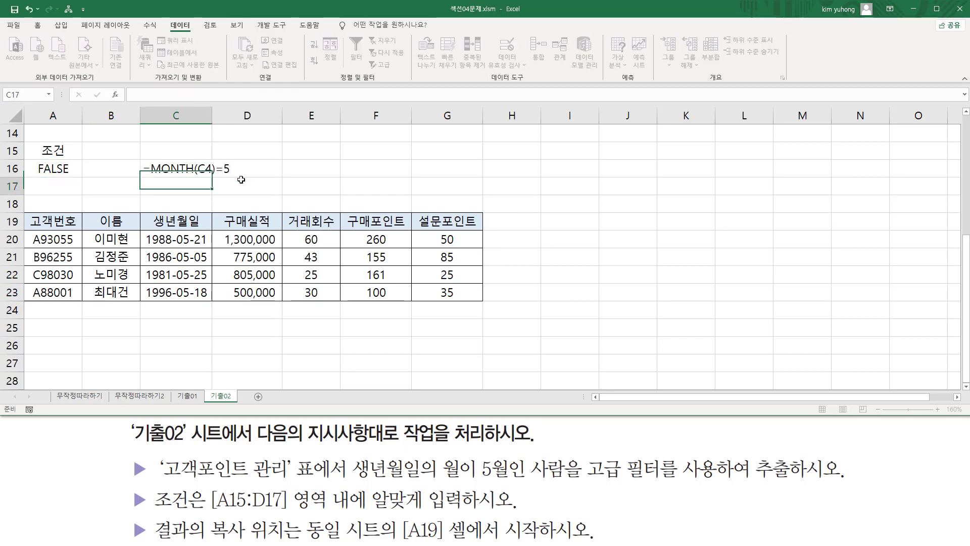
left_click(188, 167)
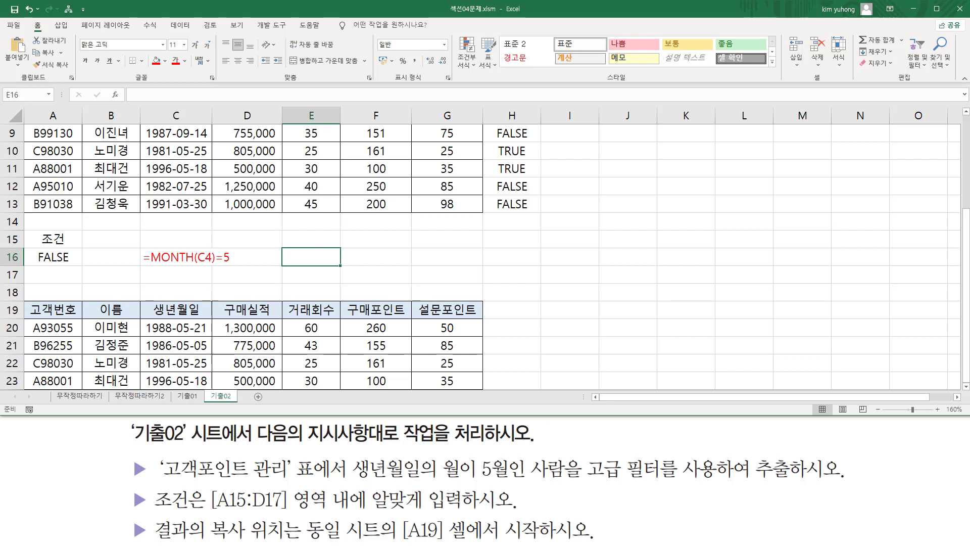
Step: Review the formula text in C16 together with the 조건 heading in A15
mouse_move(144, 267)
left_mouse_down()
mouse_move(209, 267)
mouse_move(232, 248)
left_mouse_up()
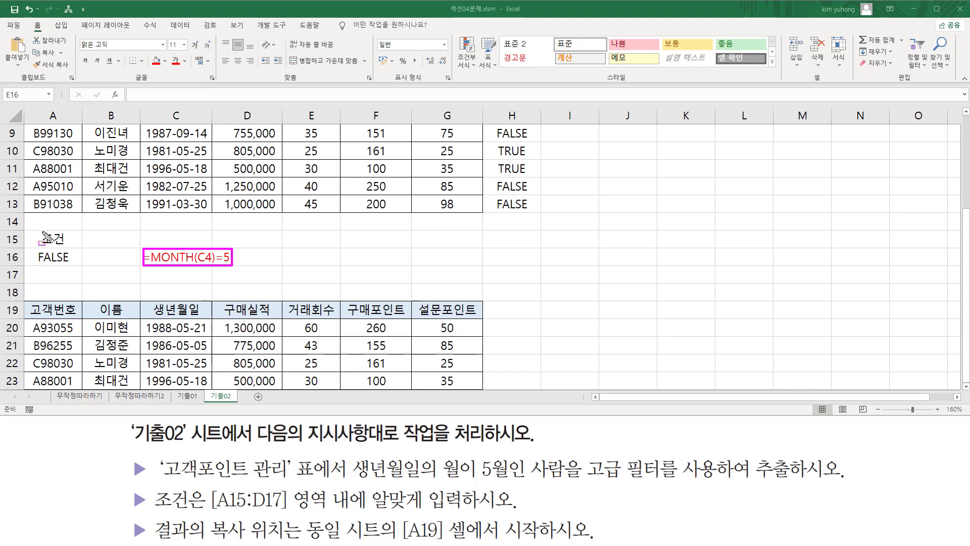
left_click_drag(34, 228, 72, 248)
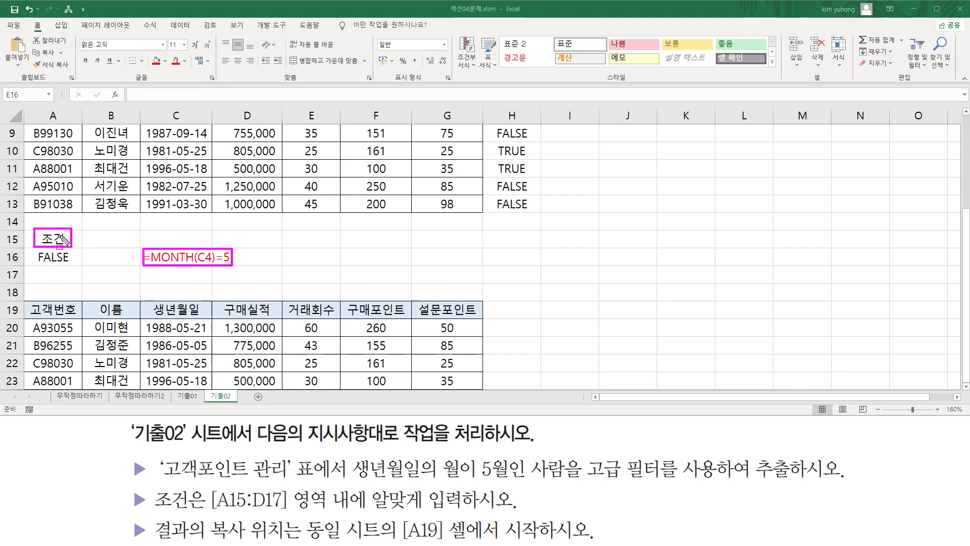
key("Escape")
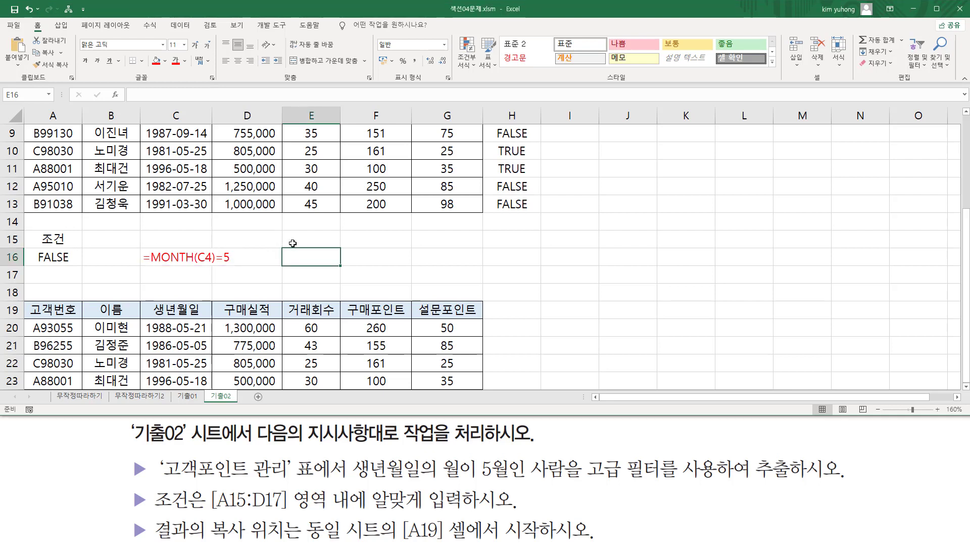